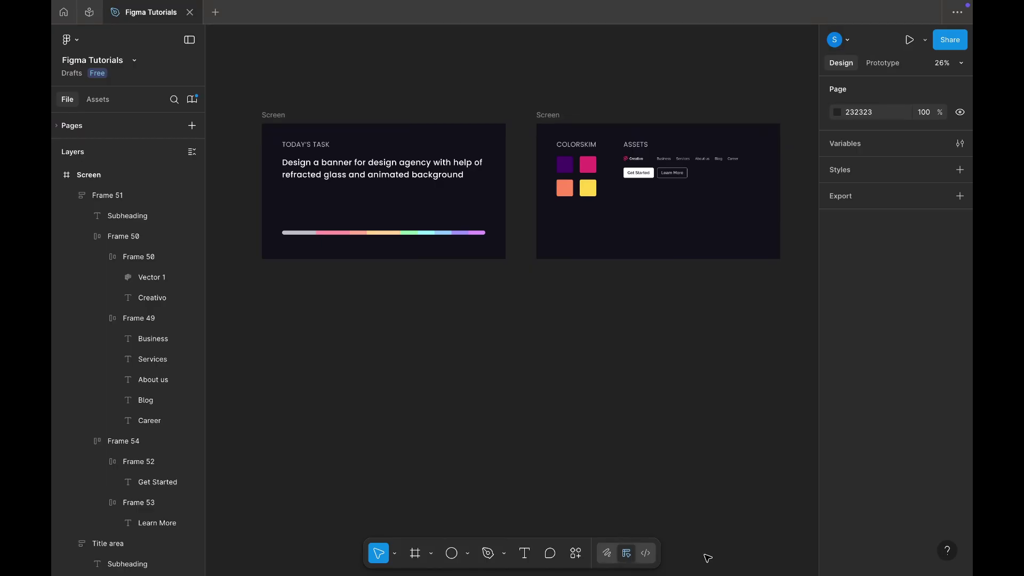
Step: Add a white 1440×800 desktop frame, Desktop - 8, in empty canvas below the existing screens
scroll(368, 326, "up", 3)
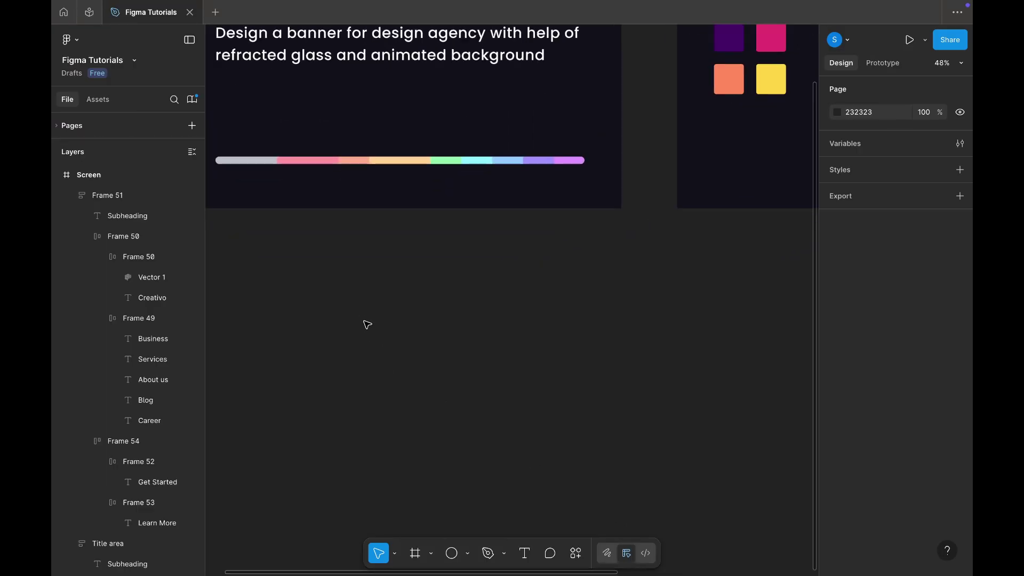
scroll(367, 326, "up", 5)
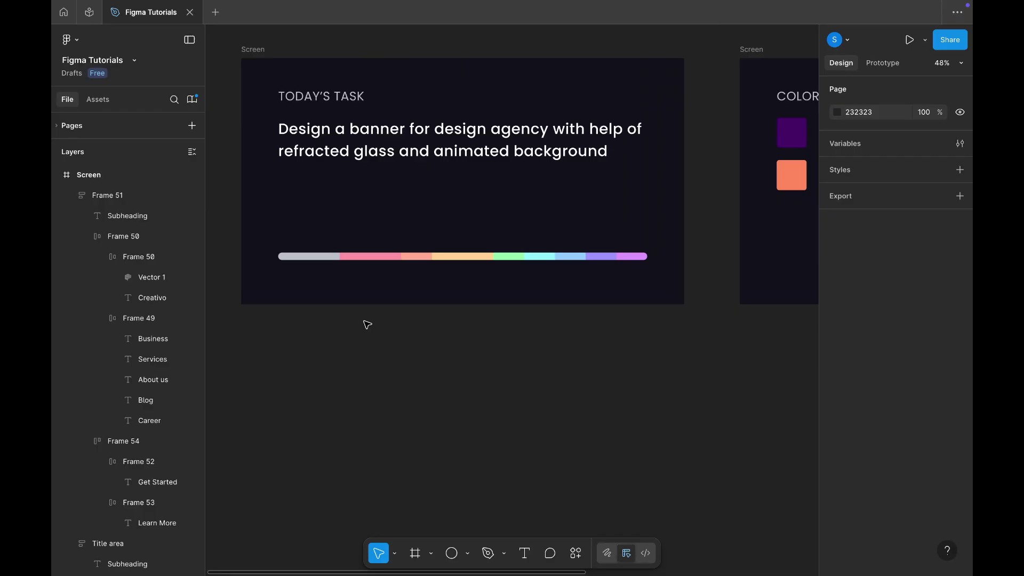
scroll(368, 325, "right", 10)
scroll(357, 237, "up", 2)
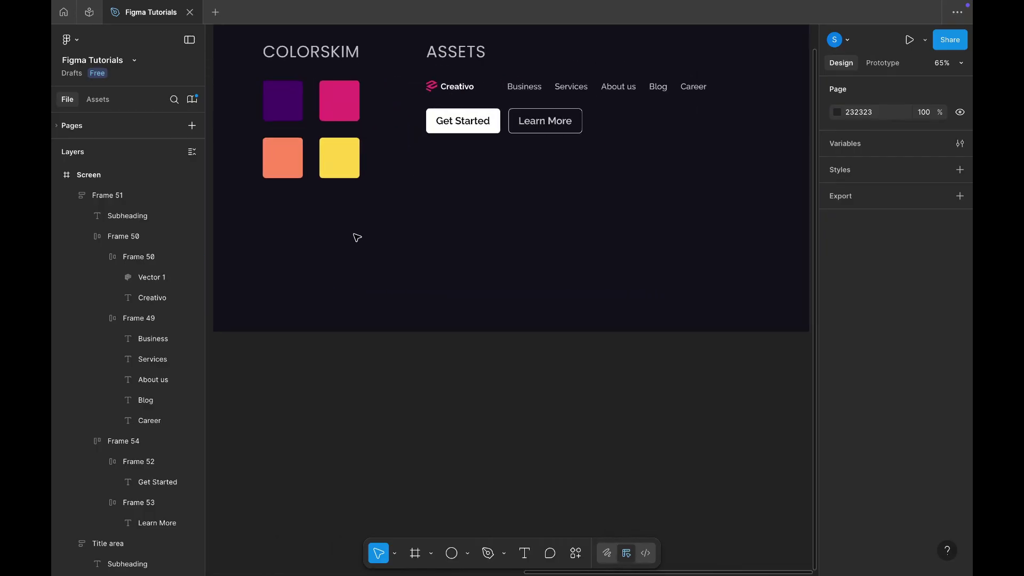
scroll(357, 237, "up", 2)
scroll(451, 263, "down", 5)
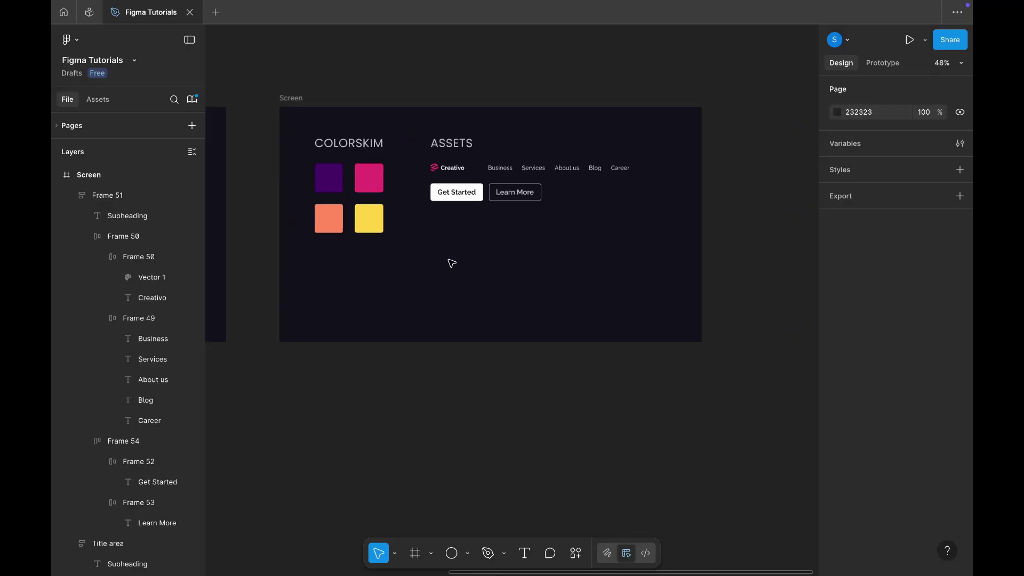
scroll(451, 263, "down", 5)
scroll(451, 263, "down", 5)
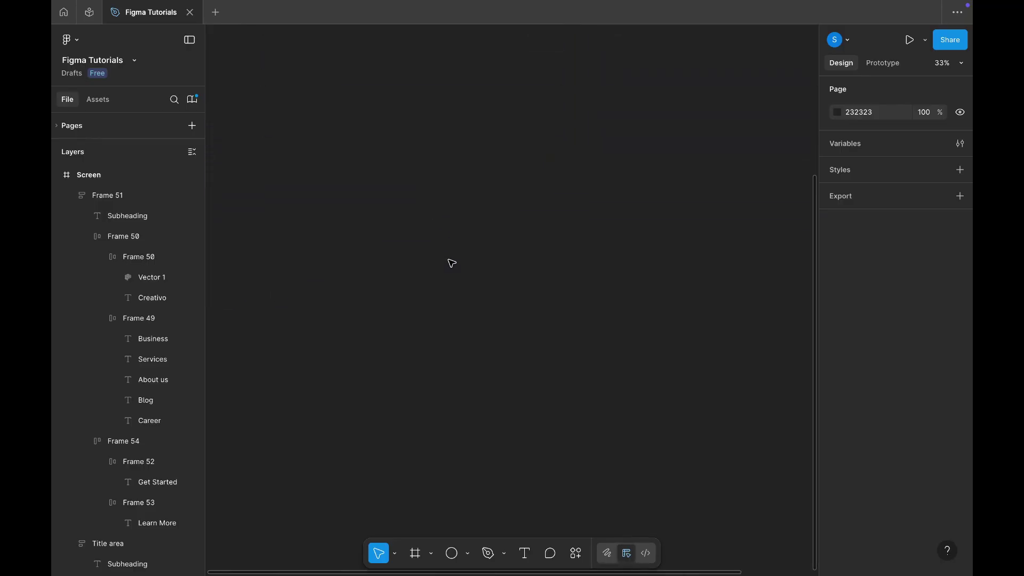
key("f")
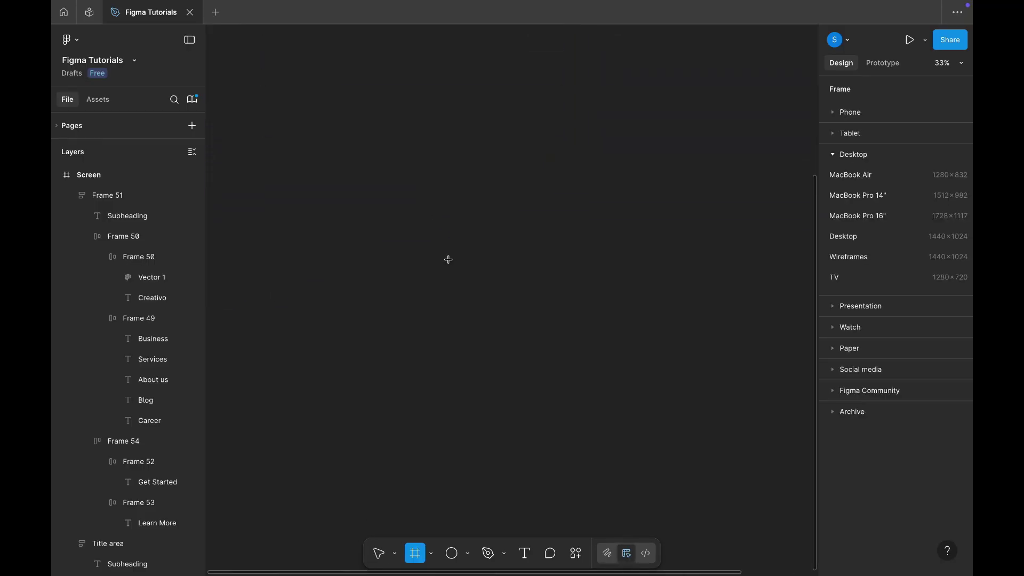
left_click(411, 183)
scroll(411, 183, "up", 3)
scroll(411, 183, "left", 3)
scroll(411, 183, "up", 2)
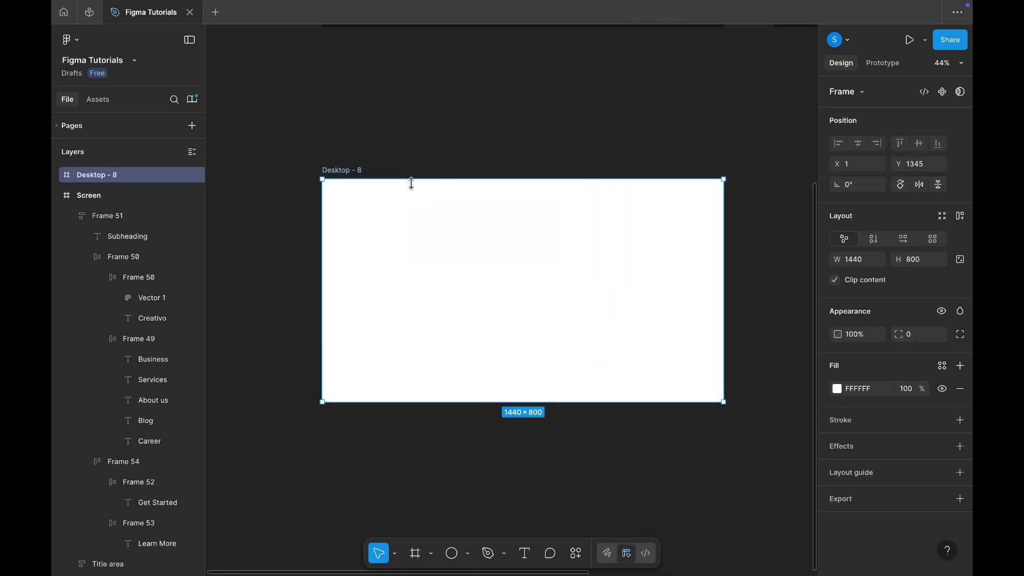
scroll(411, 183, "down", 1)
scroll(411, 183, "right", 1)
key("Escape")
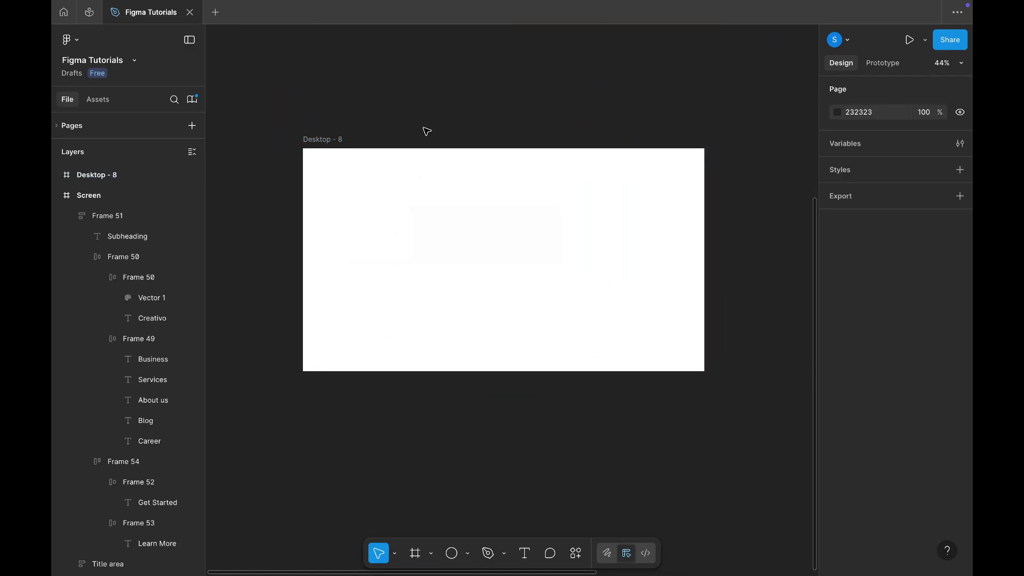
scroll(426, 132, "right", 5)
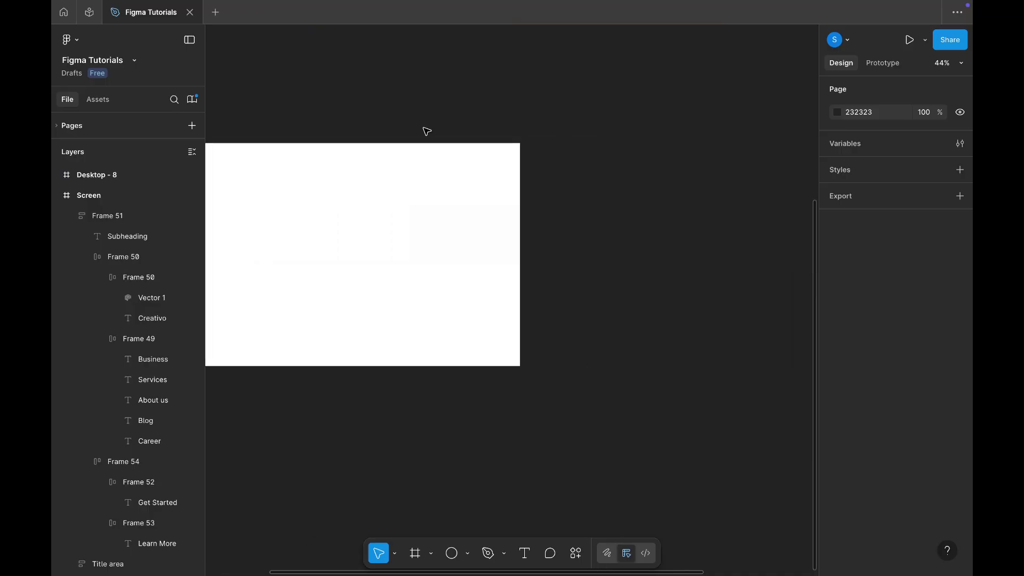
Step: Draw Rectangle 1 beside Desktop - 8 and stretch it into a tall 100×800 bar
left_click(467, 553)
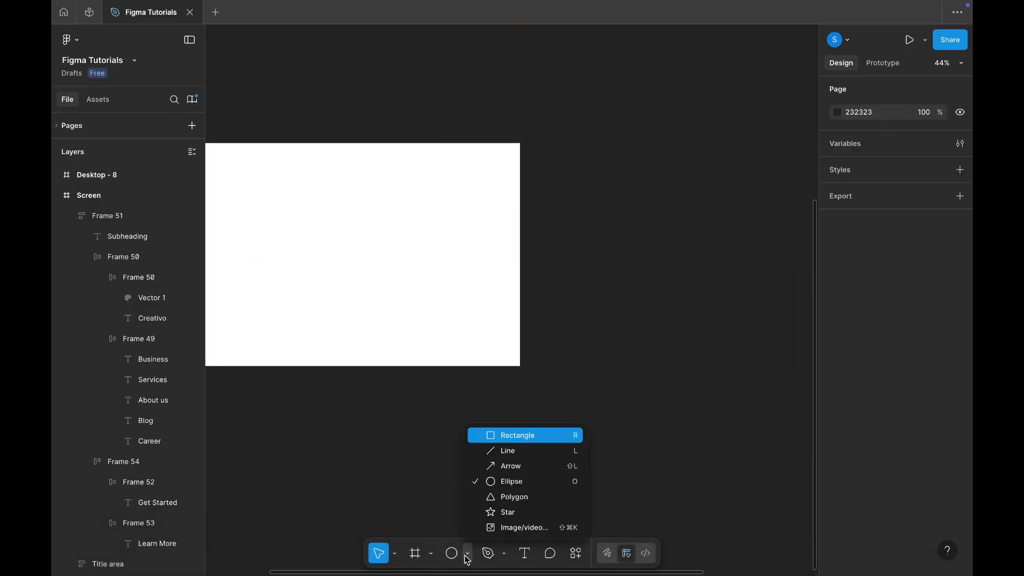
left_click(496, 436)
scroll(590, 267, "right", 2)
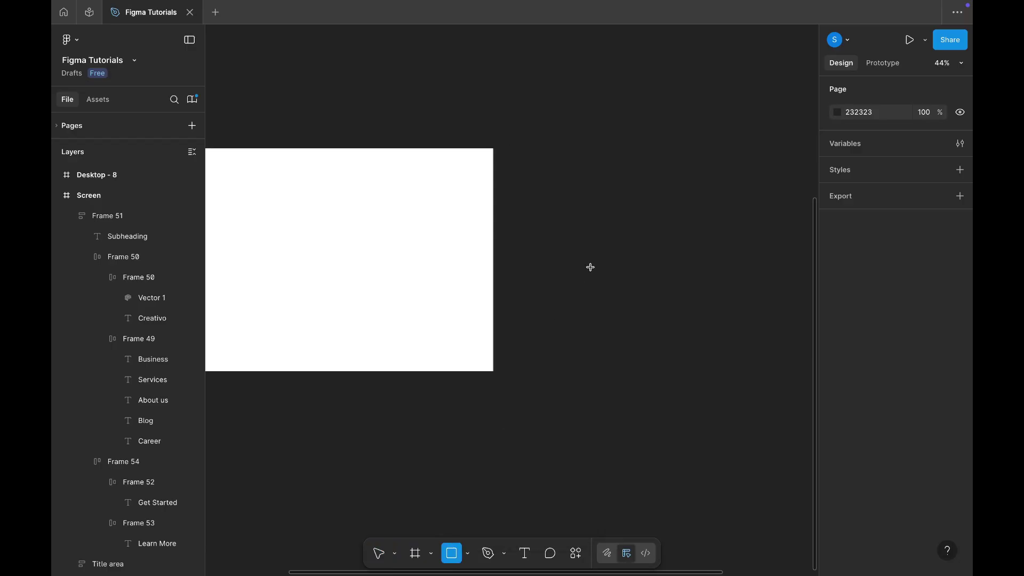
left_click(496, 150)
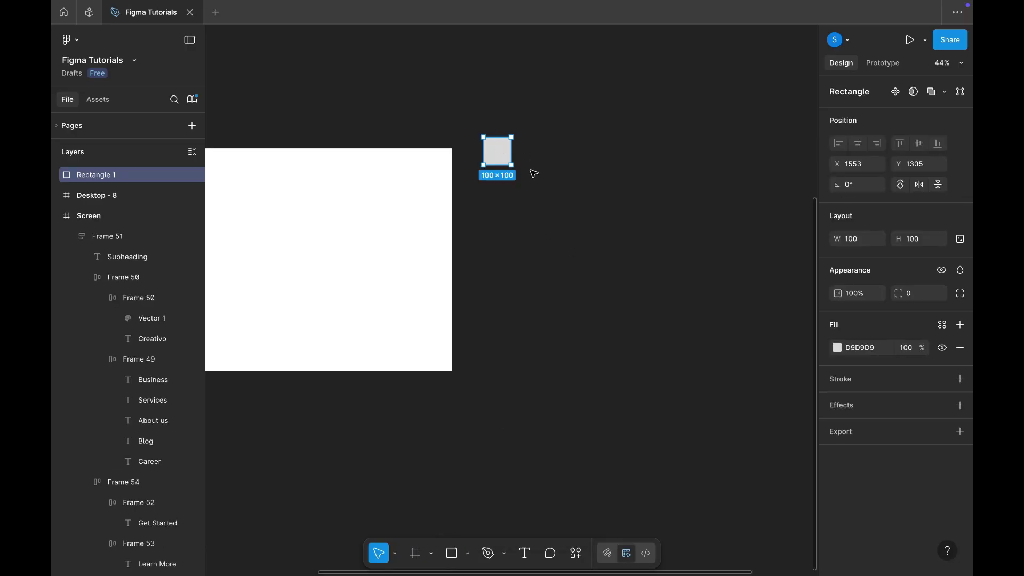
left_click(916, 245)
type("730")
key("Return")
key("Escape")
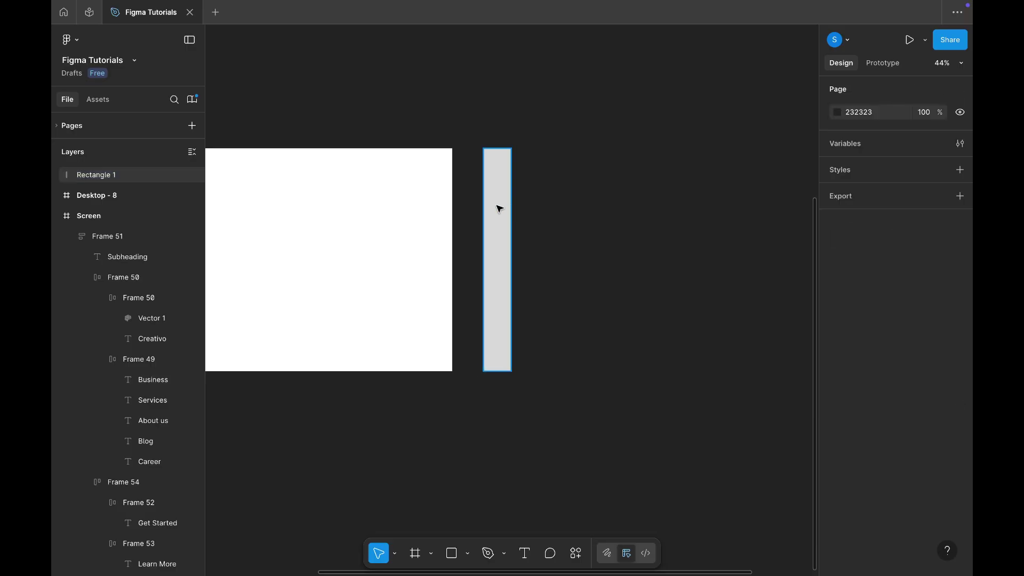
left_click(499, 208)
scroll(500, 209, "up", 3)
left_click(837, 348)
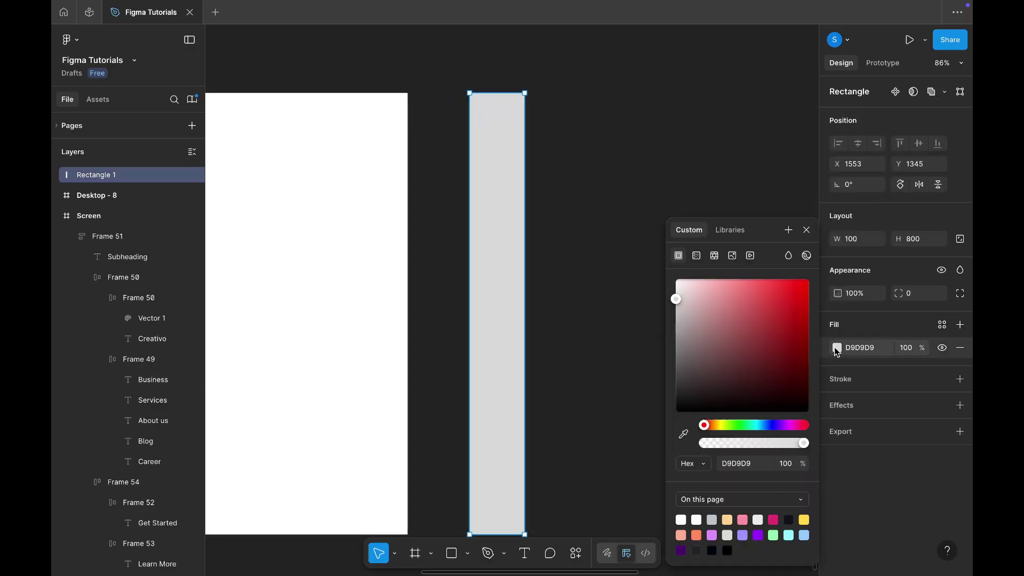
Step: Make the fill a horizontal linear gradient ending in D9D9D9 at 0% opacity
left_click(696, 256)
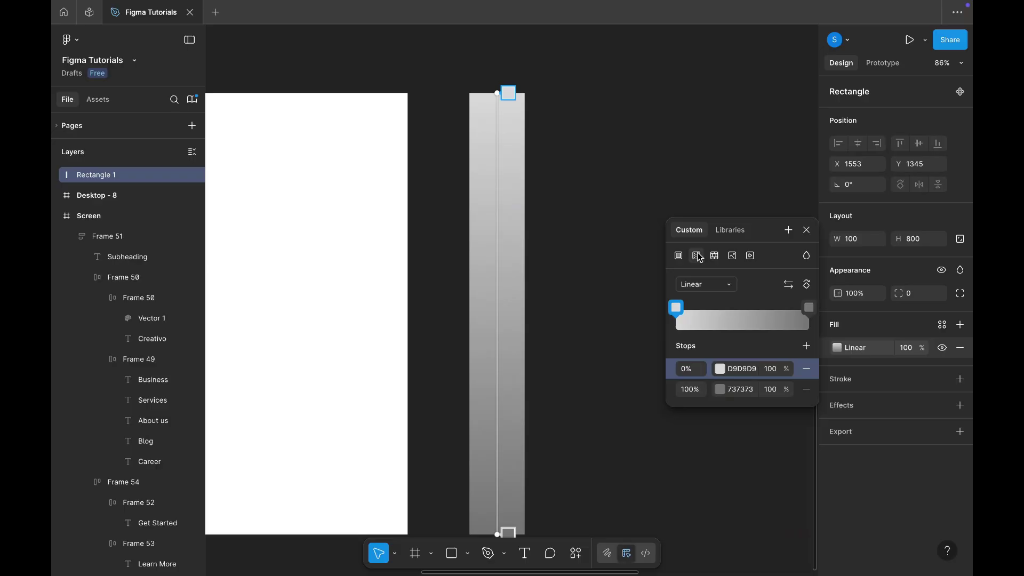
left_click(807, 284)
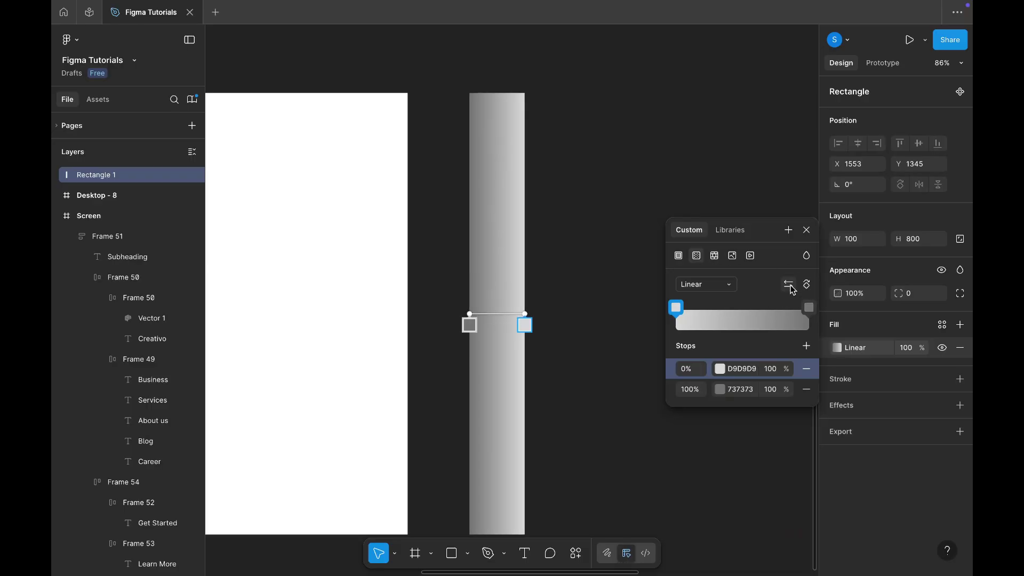
left_click(741, 367)
key("ctrl+c")
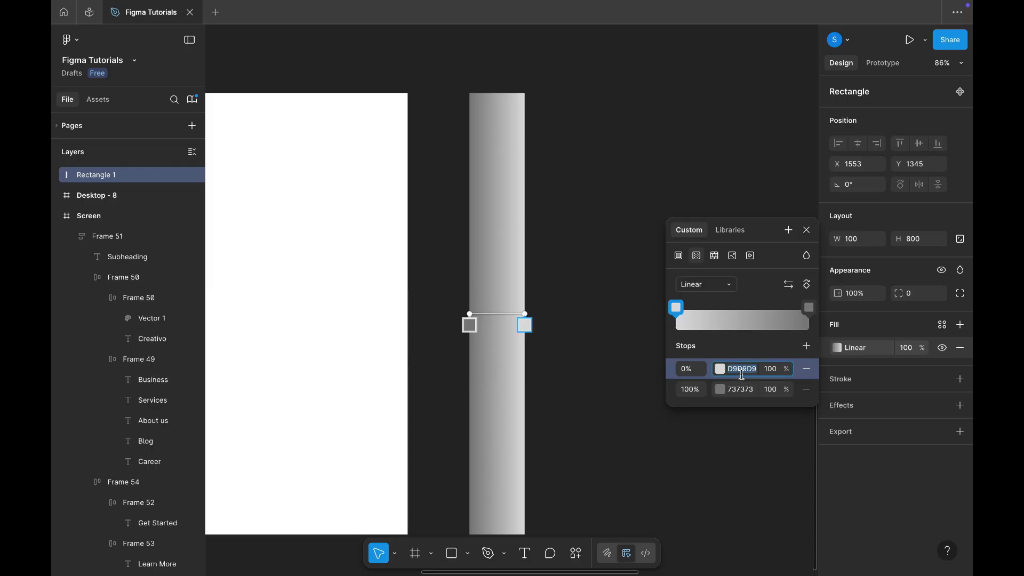
left_click(738, 389)
key("ctrl+v")
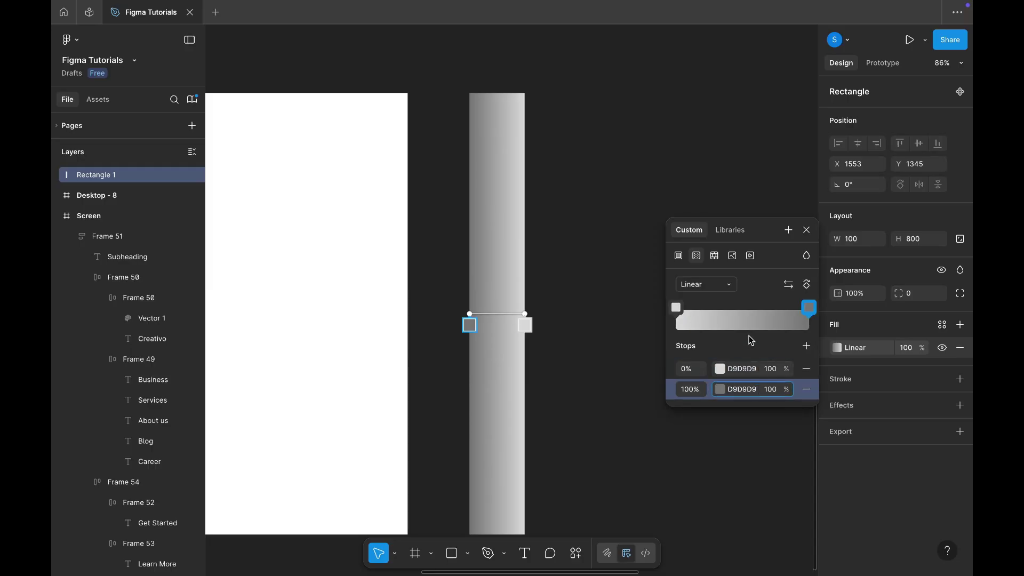
key("Return")
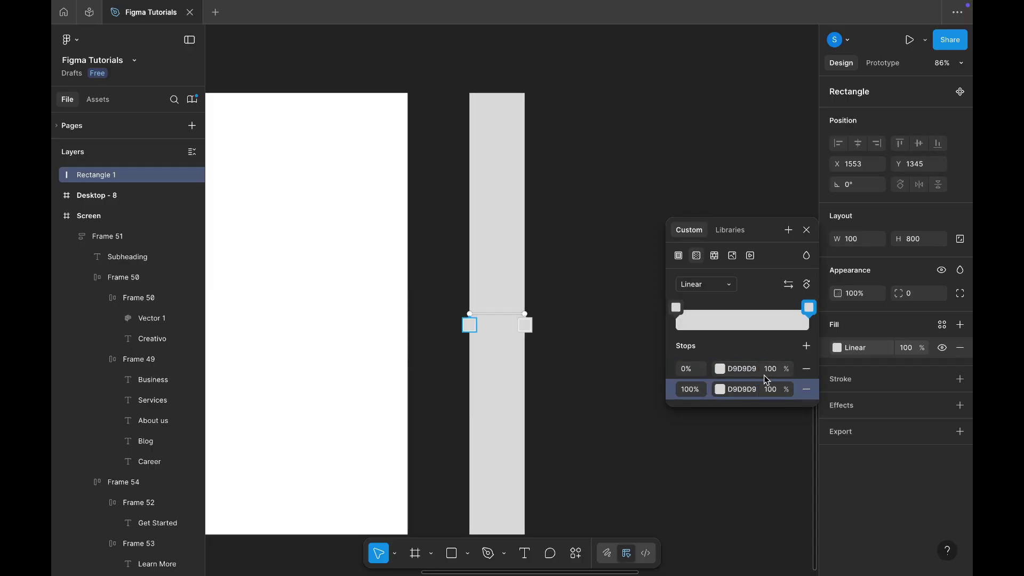
left_click(775, 390)
type("0")
key("Return")
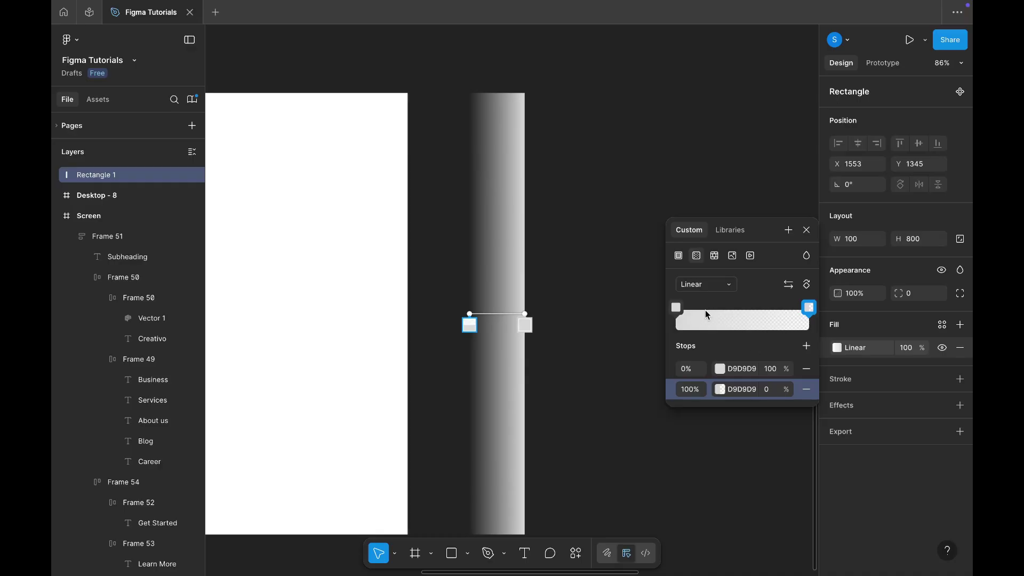
Step: Add a black 000000 gradient stop at 17%
left_click(676, 308)
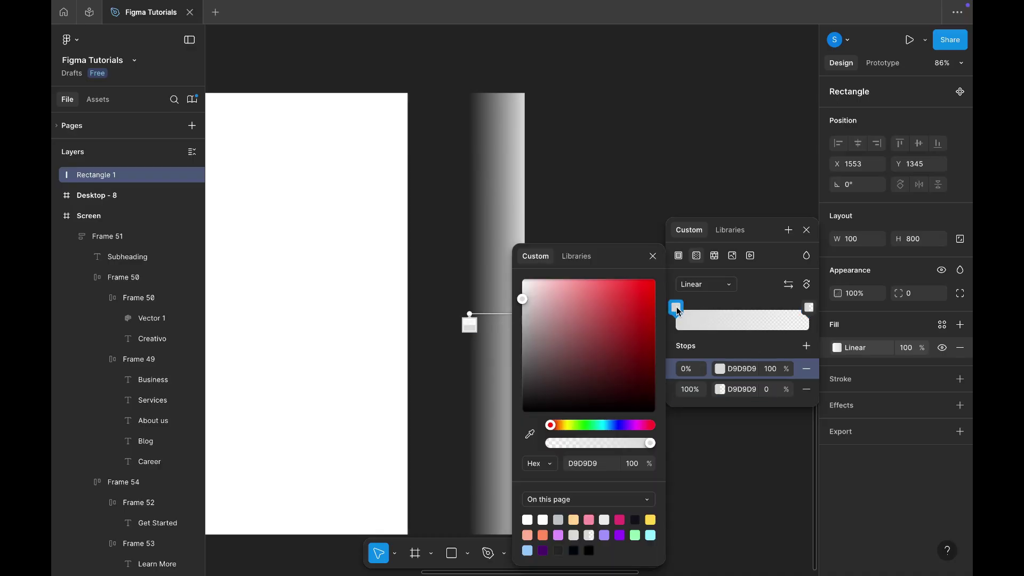
left_click_drag(676, 306, 700, 311)
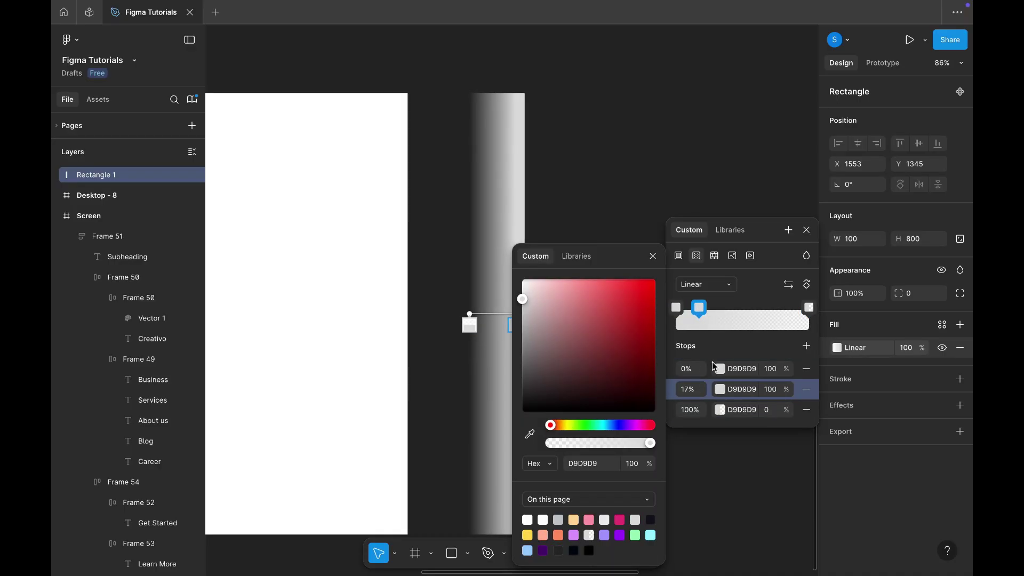
left_click_drag(521, 301, 512, 445)
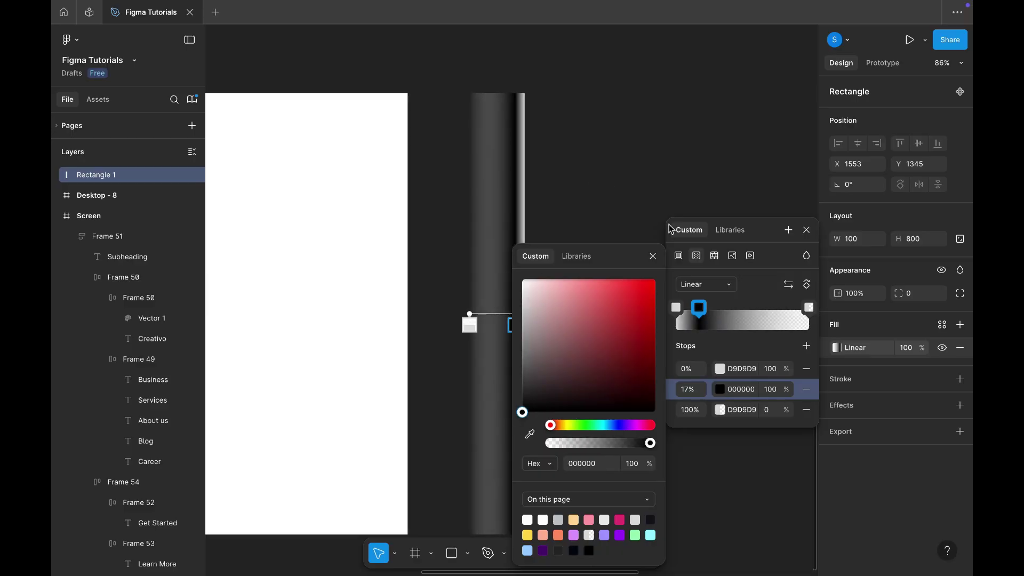
left_click(653, 255)
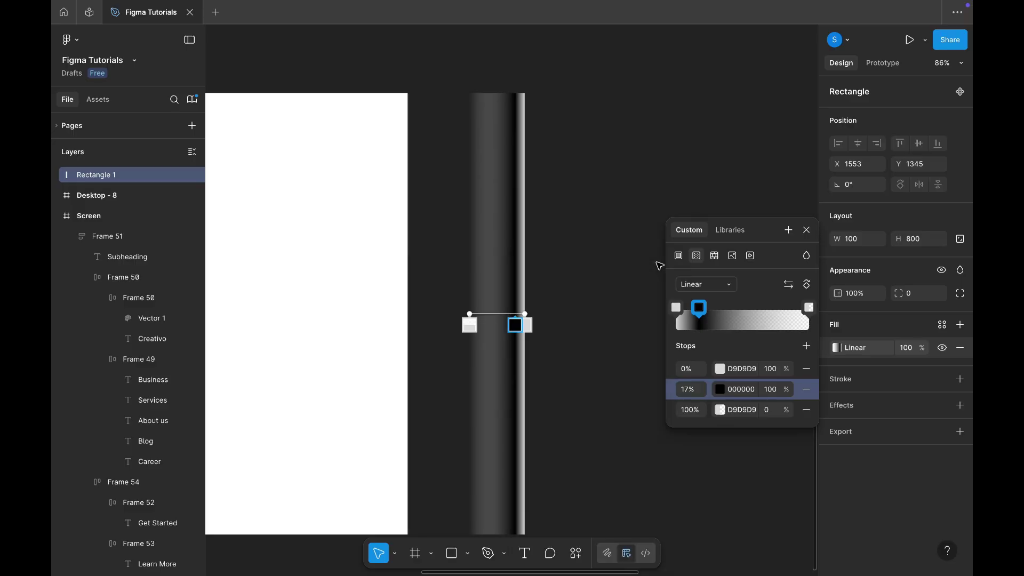
left_click(675, 308)
left_click(675, 309)
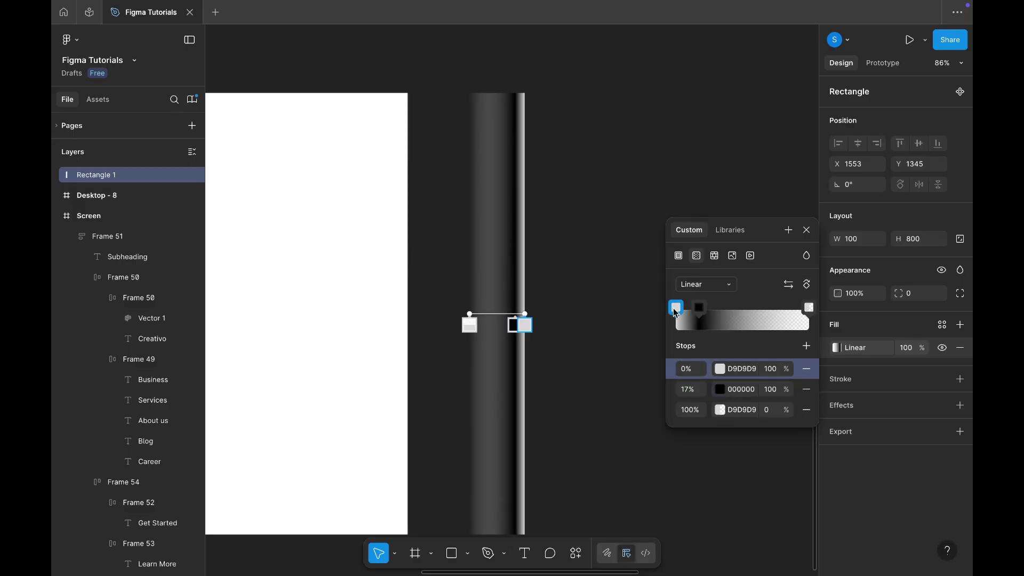
left_click(675, 310)
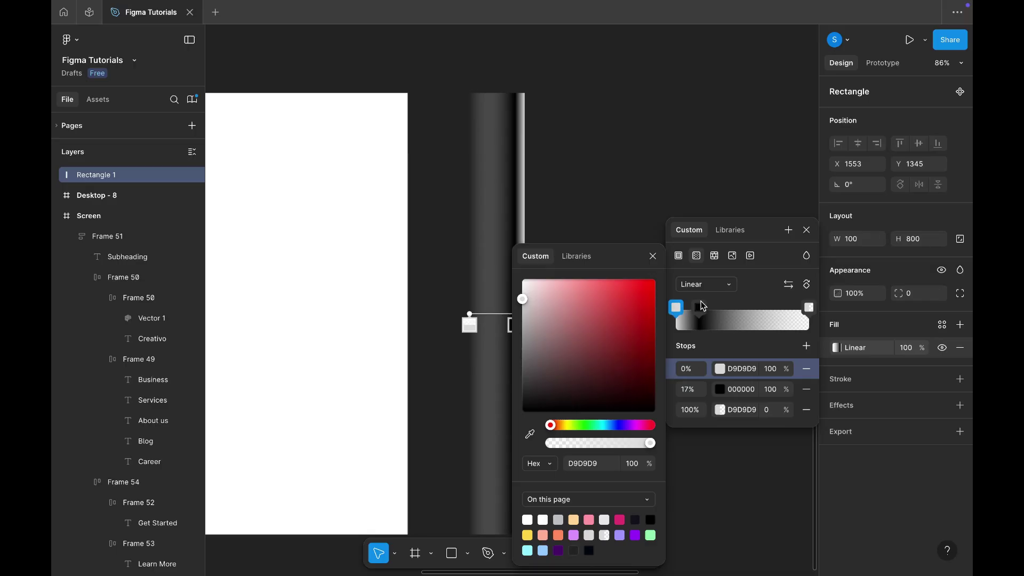
Step: Set the gradient fill's blend mode to Overlay
left_click(807, 259)
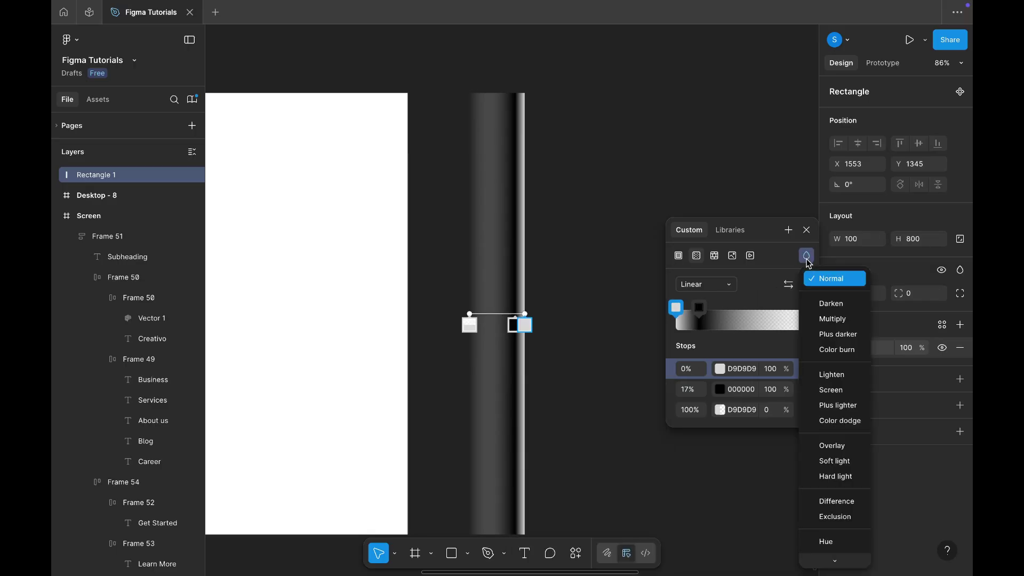
left_click(827, 448)
left_click(699, 455)
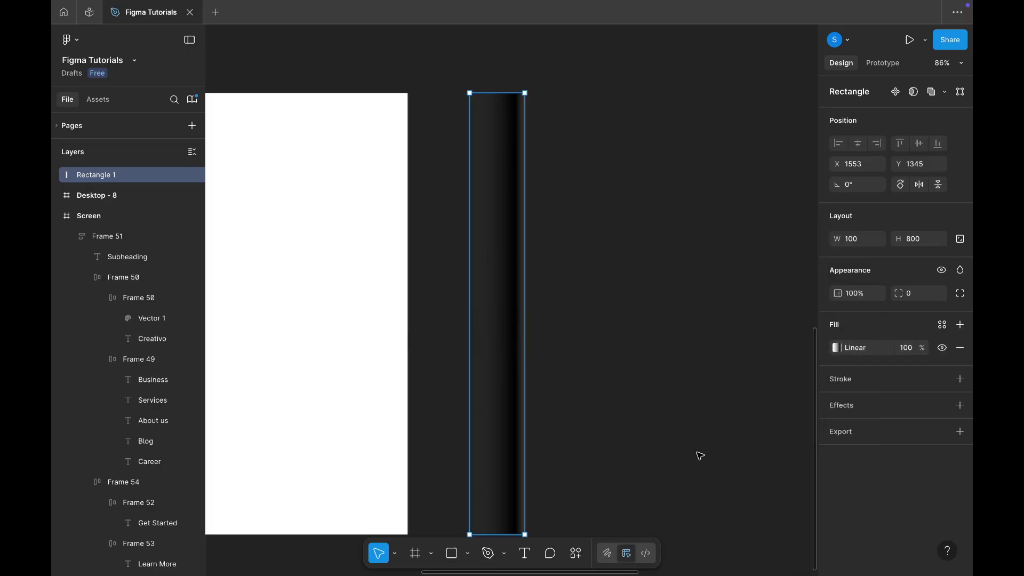
left_click(648, 255)
scroll(647, 255, "down", 3)
Step: Change the Desktop - 8 frame's fill from white to grey 818181
left_click(558, 265)
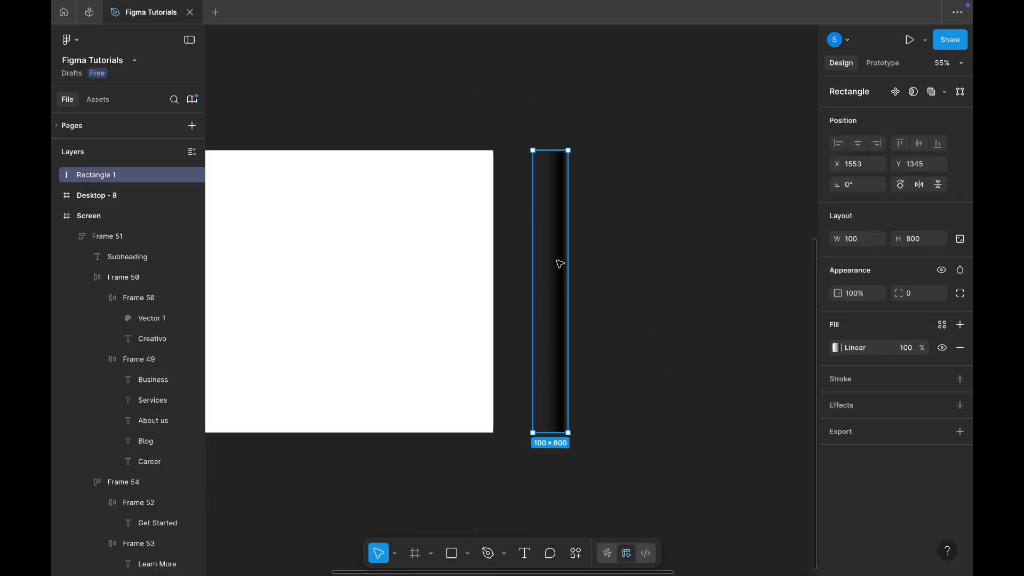
left_click(655, 254)
scroll(656, 255, "down", 2)
scroll(601, 231, "left", 4)
left_click(462, 178)
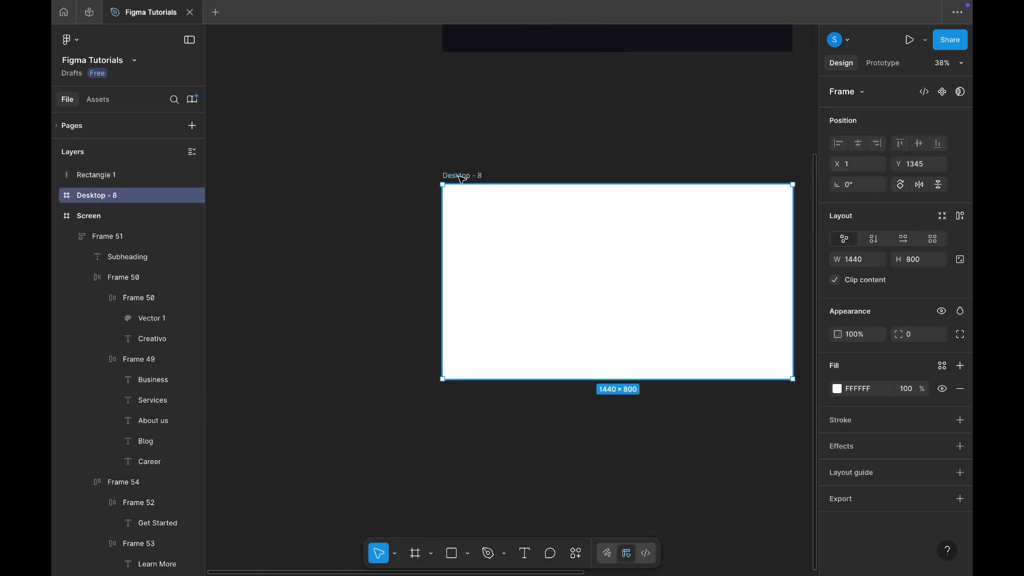
left_click(837, 388)
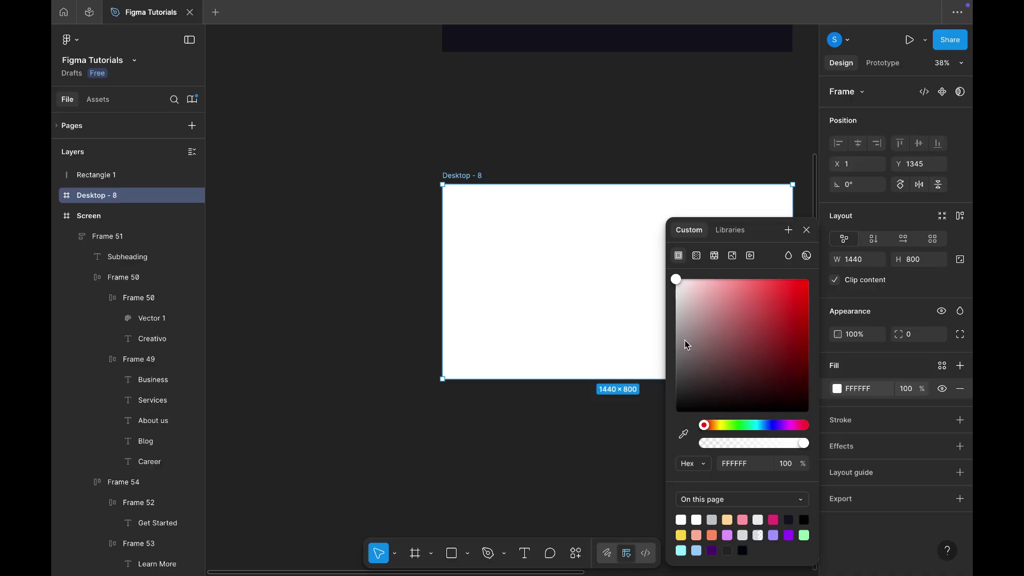
left_click_drag(687, 344, 669, 349)
scroll(607, 324, "right", 5)
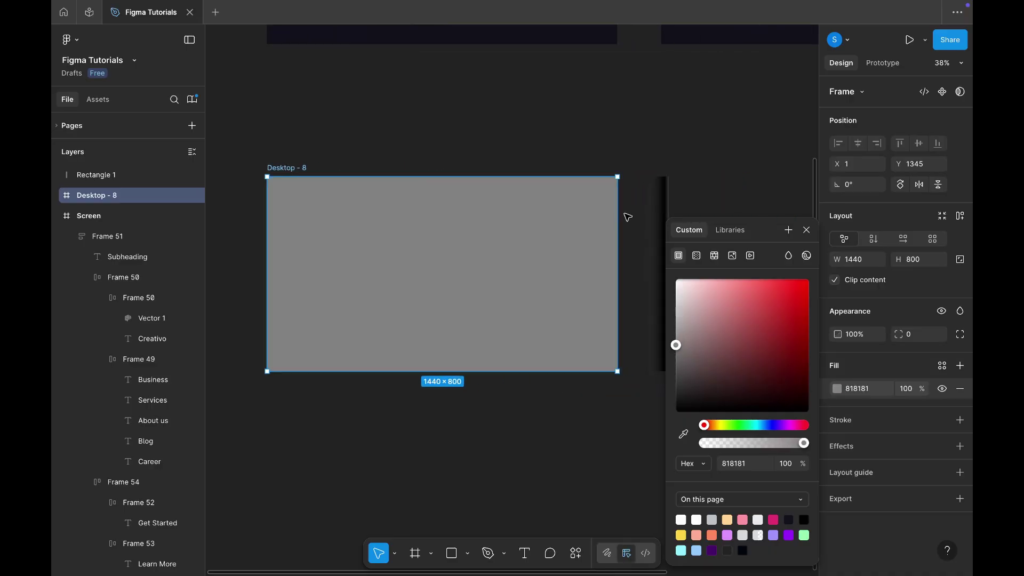
left_click(656, 208)
scroll(704, 191, "left", 4)
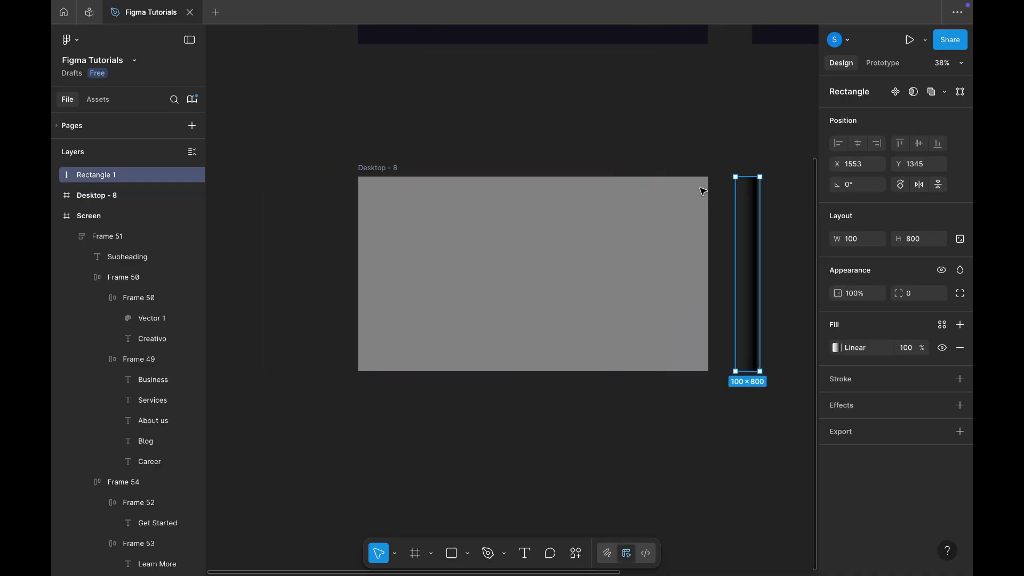
Step: Paste the gradient strip at Desktop - 8's left edge and duplicate it into fifteen adjacent 100 px strips
left_click(428, 167)
key("ctrl+v")
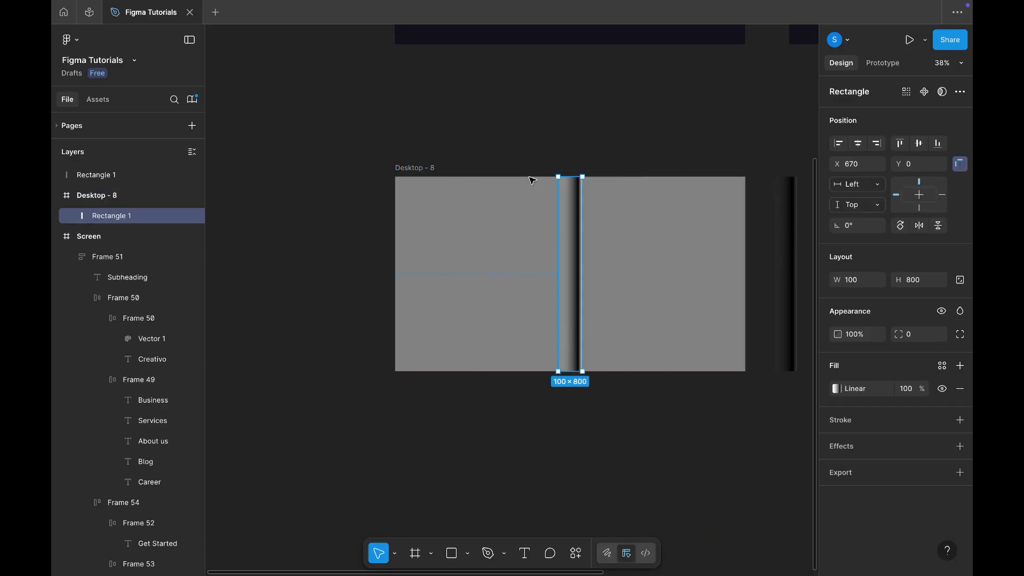
left_click(838, 143)
scroll(414, 261, "up", 5)
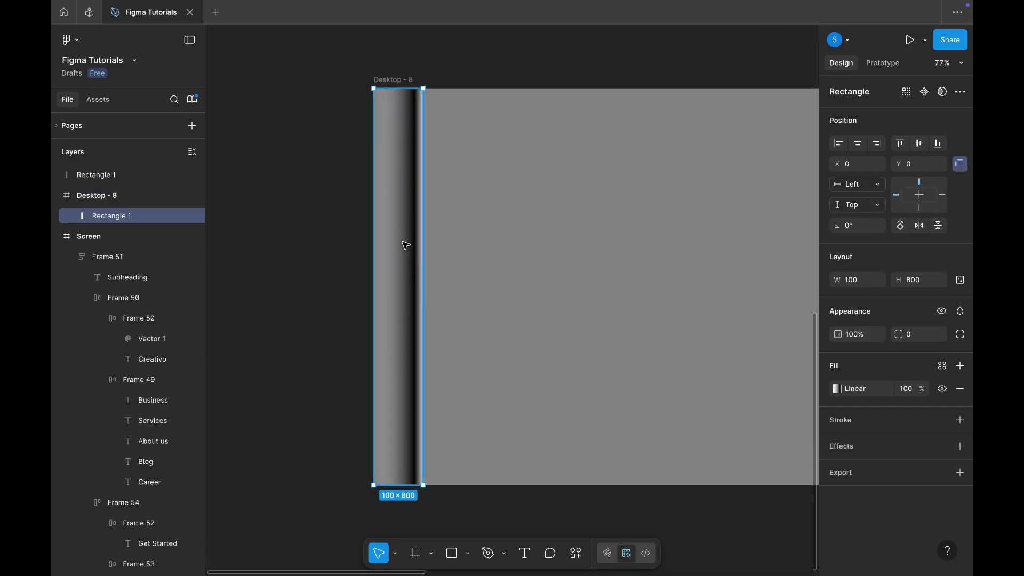
key("ctrl+d")
left_click_drag(411, 240, 455, 241)
key("ctrl+d")
key("ctrl+d")
key("ctrl+d")
key("ctrl+d")
key("ctrl+d")
key("ctrl+d")
key("ctrl+d")
key("ctrl+d")
key("ctrl+d")
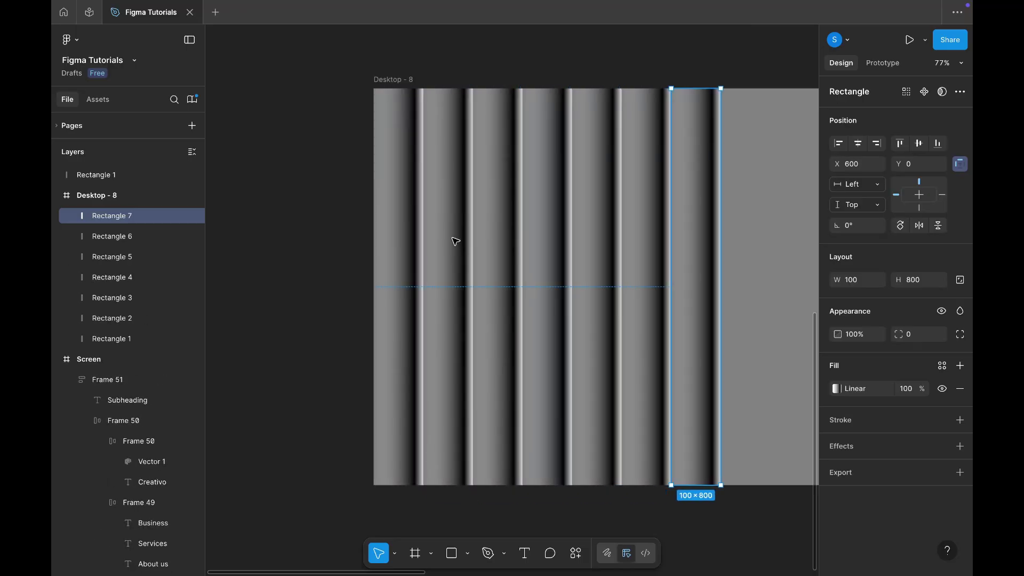
key("ctrl+d")
key("ctrl+d")
key("ctrl+d")
key("ctrl+d")
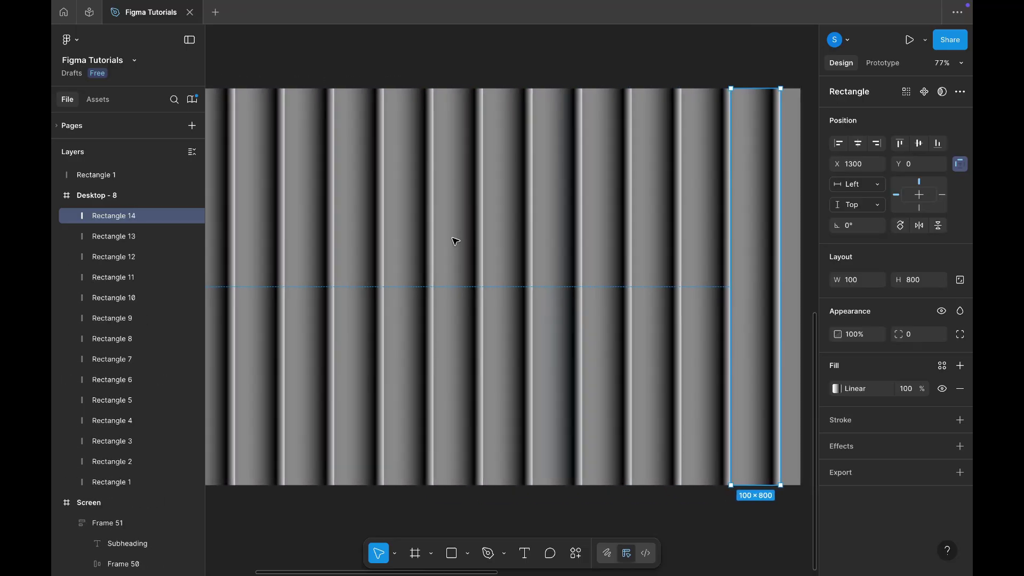
key("shift+1")
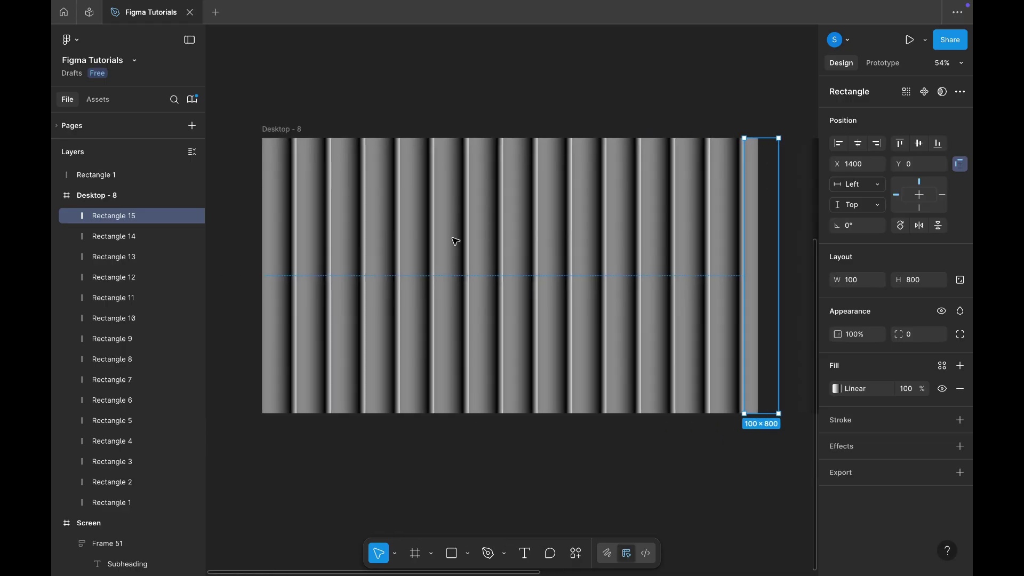
left_click(318, 95)
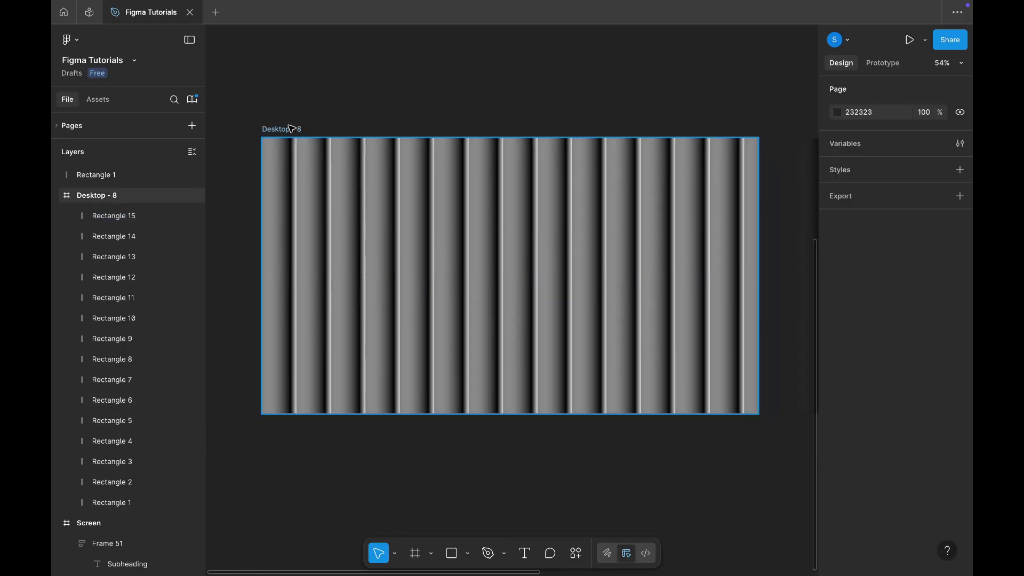
Step: Select all fifteen strips inside Desktop - 8 and group them as Group 1
left_click(287, 130)
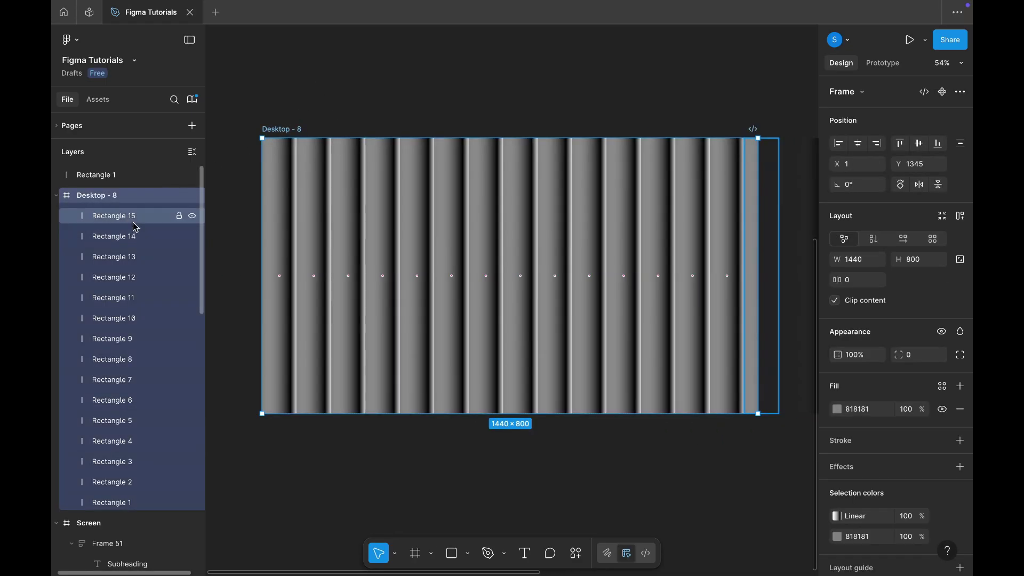
key("Return")
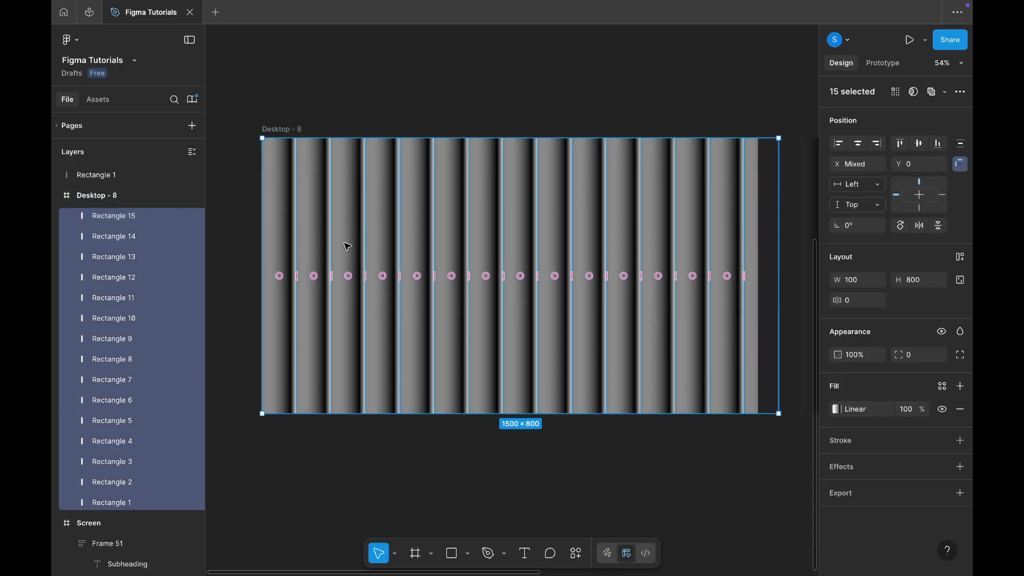
right_click(451, 238)
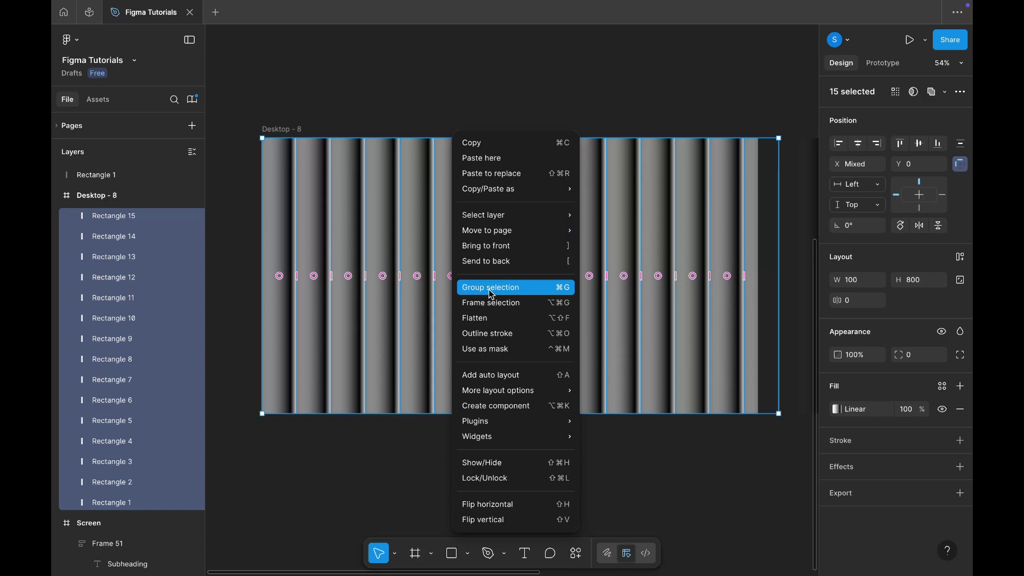
left_click(476, 289)
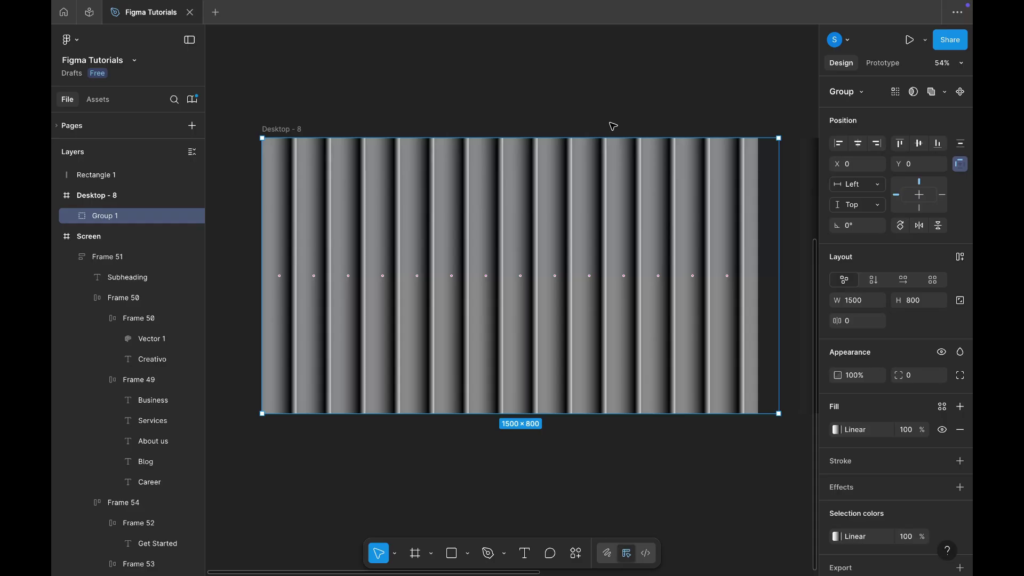
Step: Lower the fill opacity of all fifteen strips in Group 1 to 60%
key("Return")
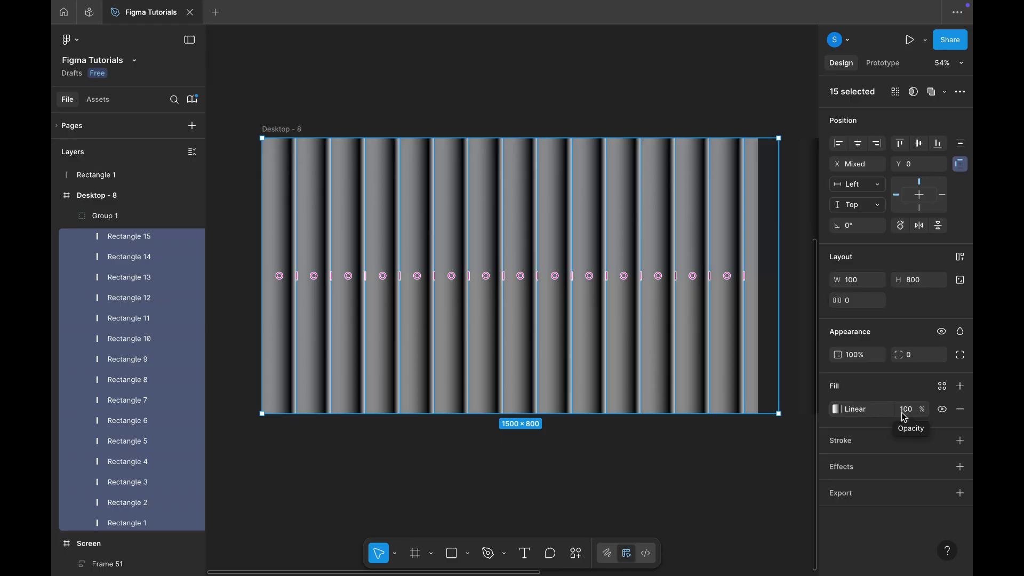
left_click(904, 415)
type("6")
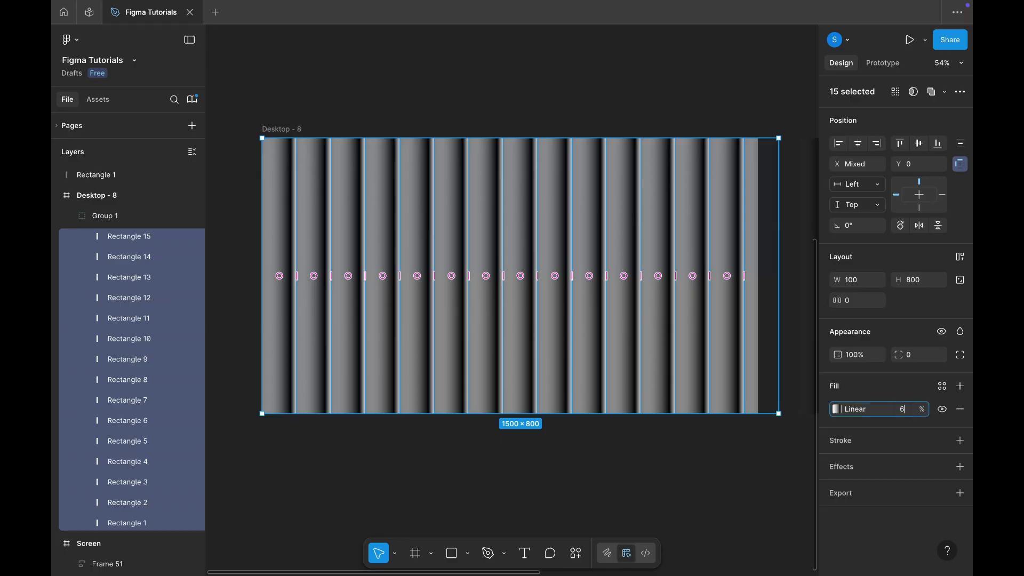
type("0")
key("Return")
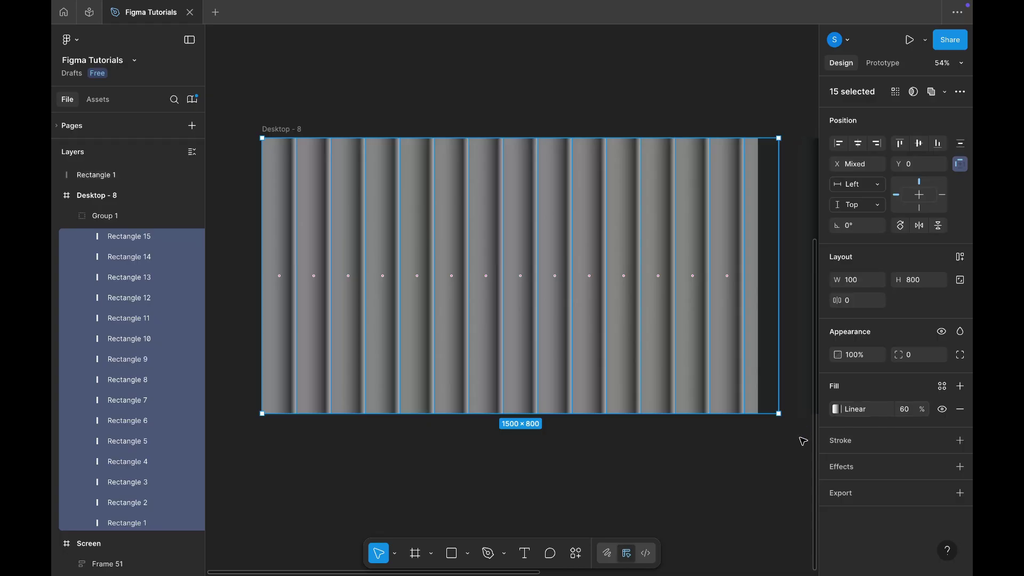
Step: Add a Background blur effect of 80 to the fifteen strips
left_click(841, 466)
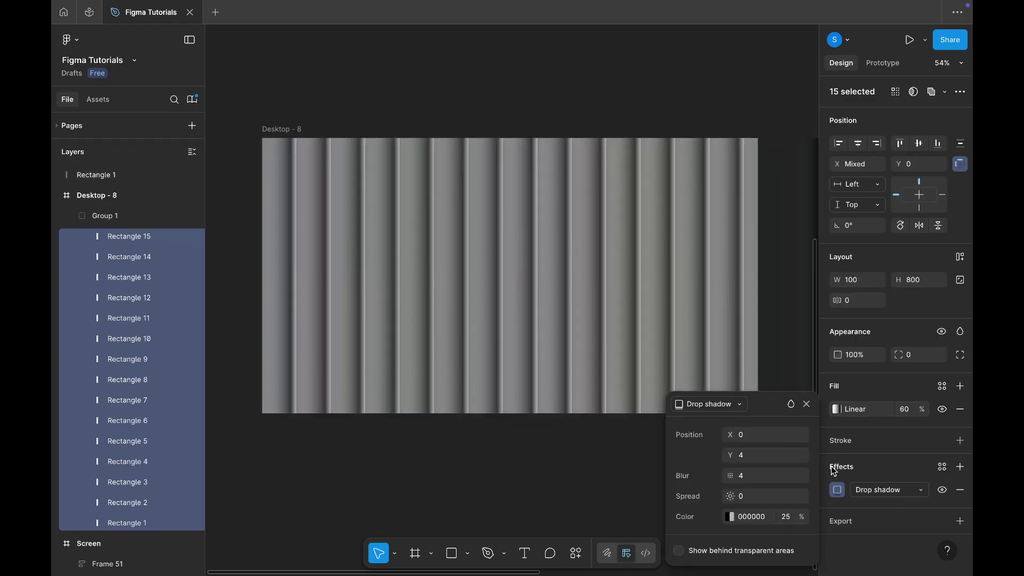
left_click(874, 490)
left_click(880, 517)
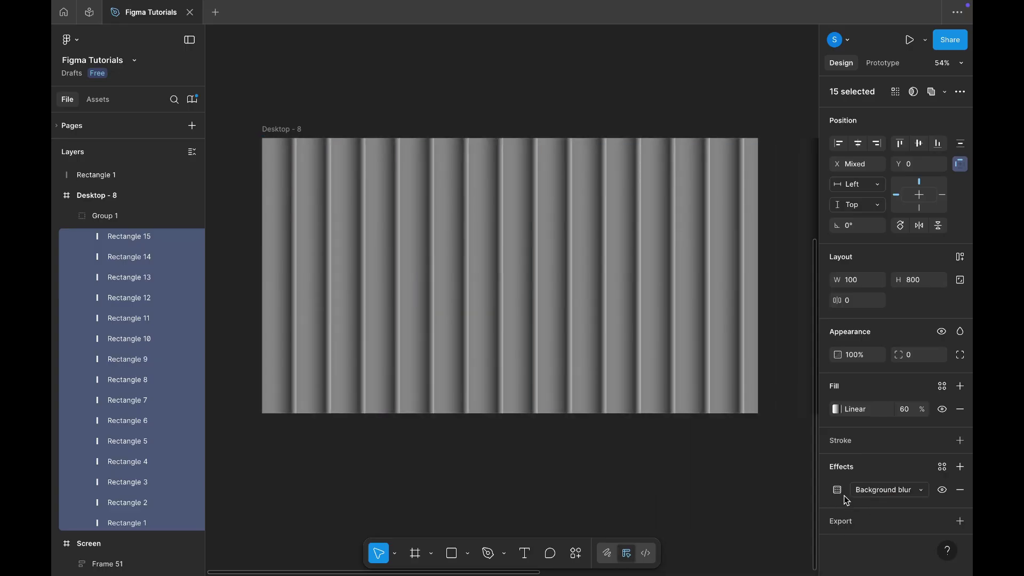
left_click(843, 495)
left_click(762, 541)
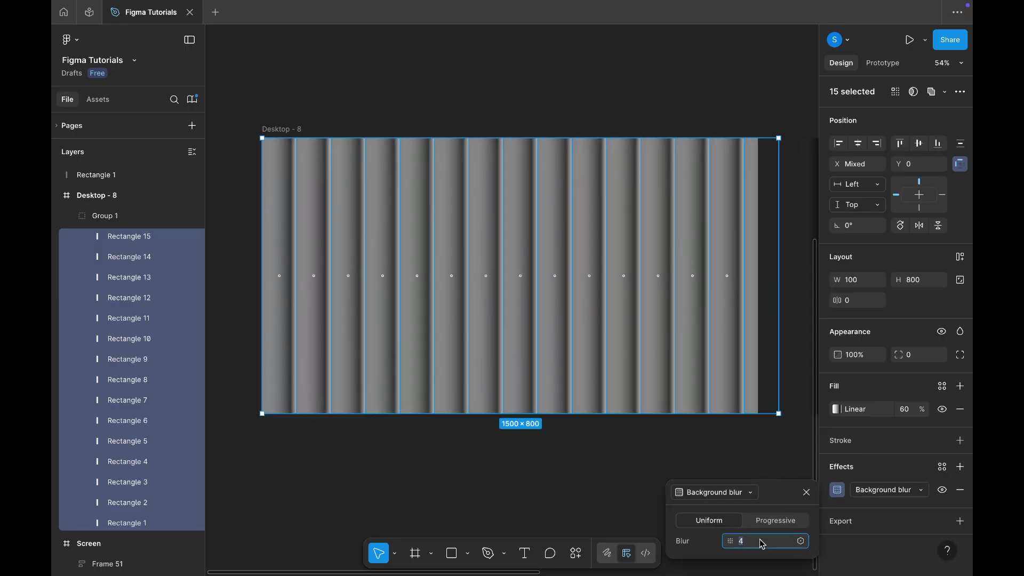
key("Return")
Step: Delete the leftover black gradient strip outside the frame
left_click(599, 467)
scroll(597, 466, "down", 5)
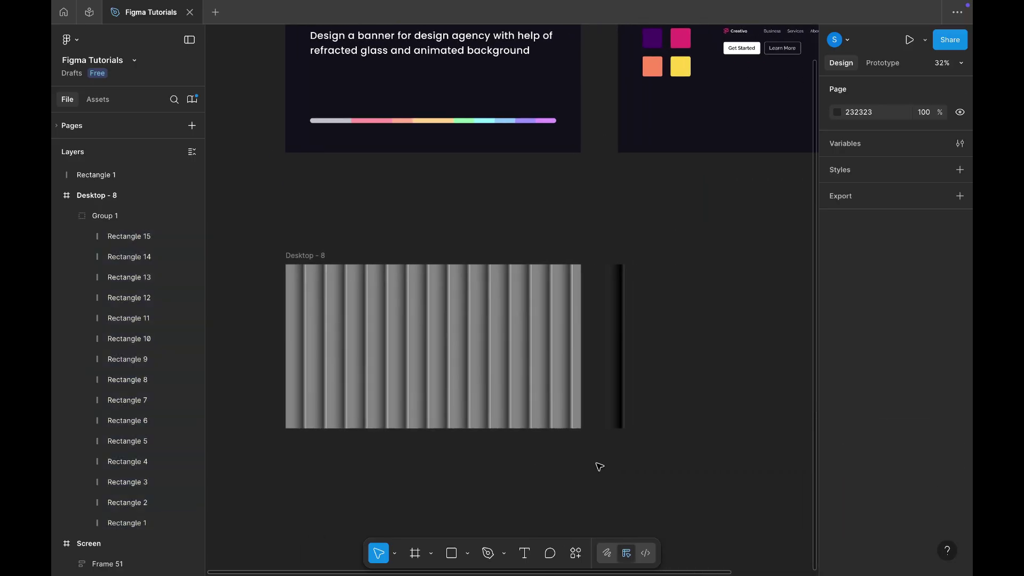
left_click(624, 403)
key("Delete")
scroll(623, 403, "down", 3)
scroll(624, 404, "left", 3)
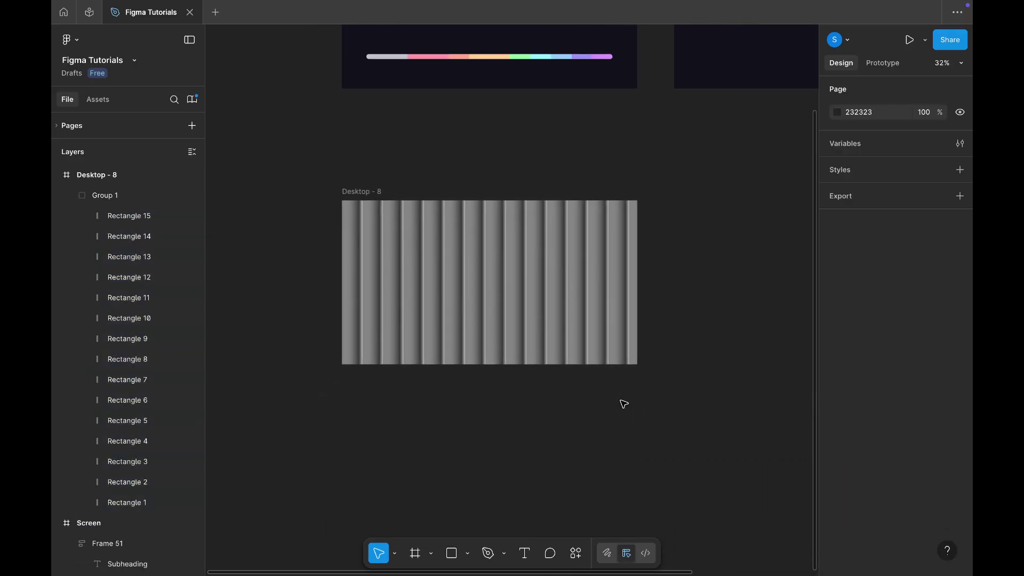
scroll(624, 404, "up", 3)
scroll(623, 403, "right", 3)
scroll(624, 403, "up", 5)
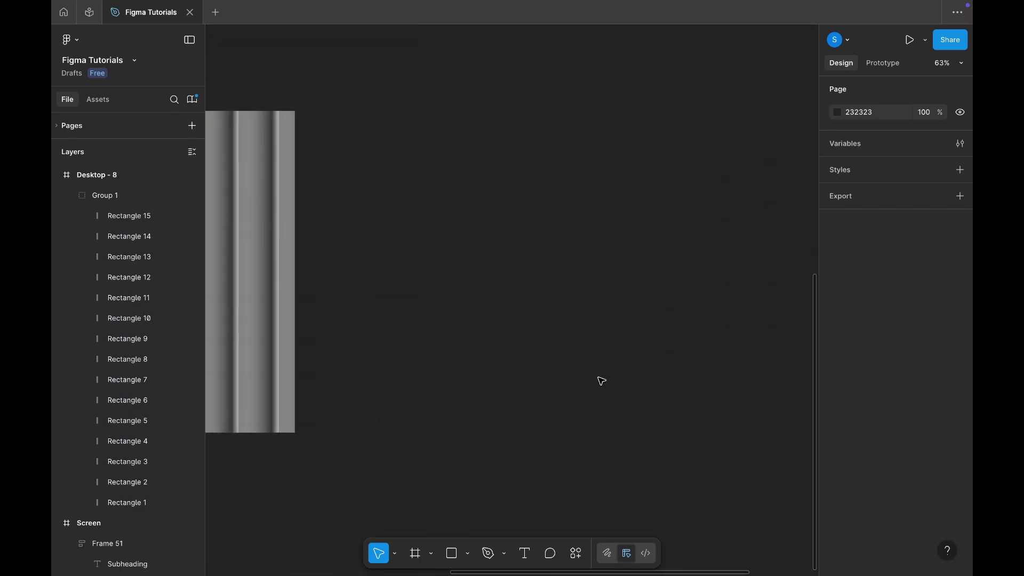
Step: Draw a large 503×503 circle to the right of the banner
left_click(467, 552)
left_click(491, 481)
left_click_drag(416, 139, 619, 341)
scroll(620, 341, "down", 5)
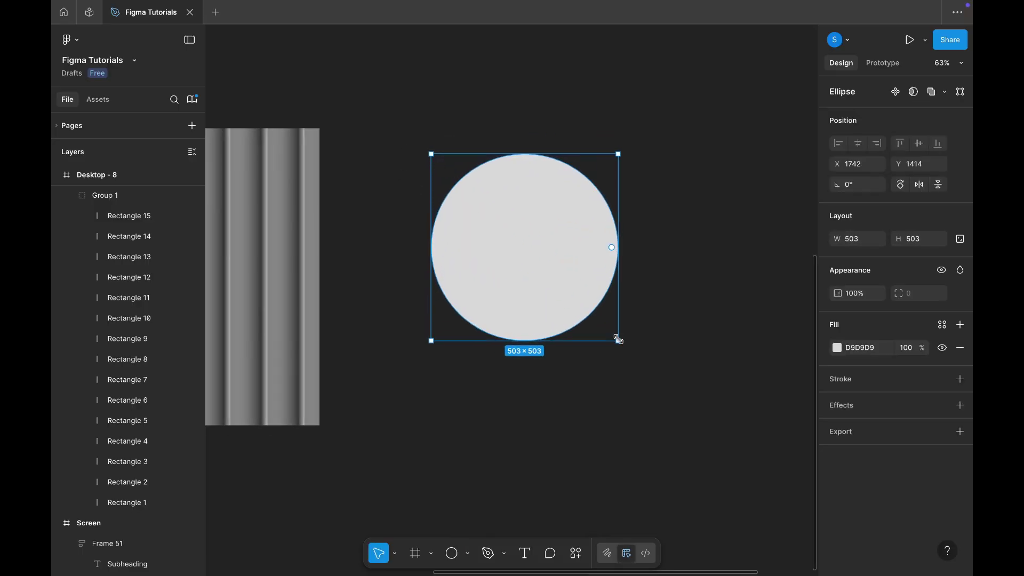
scroll(620, 342, "up", 3)
scroll(476, 124, "up", 5)
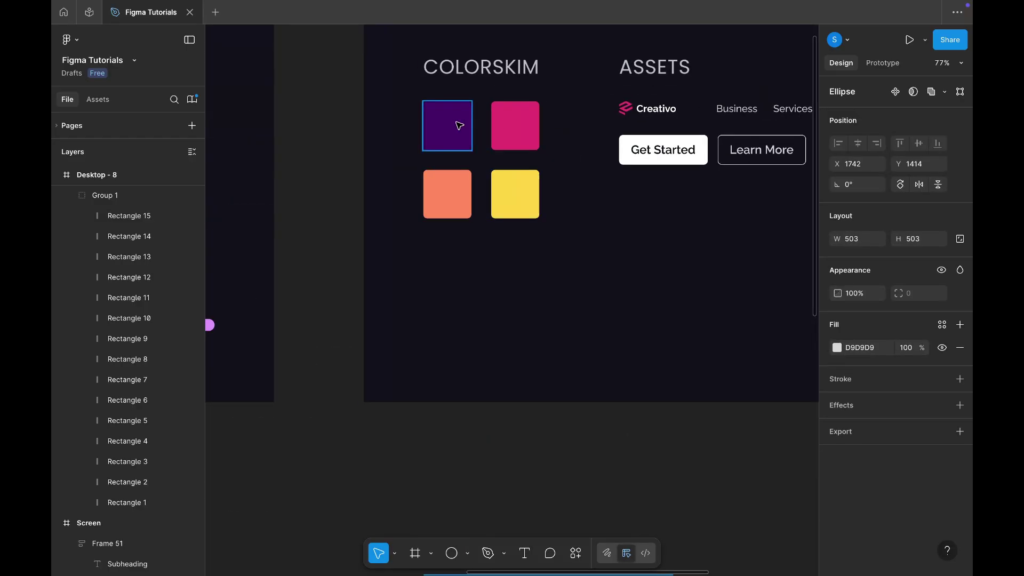
Step: Fill the circle with the purple swatch colour 460267
left_click(457, 126)
left_click(854, 451)
key("ctrl+c")
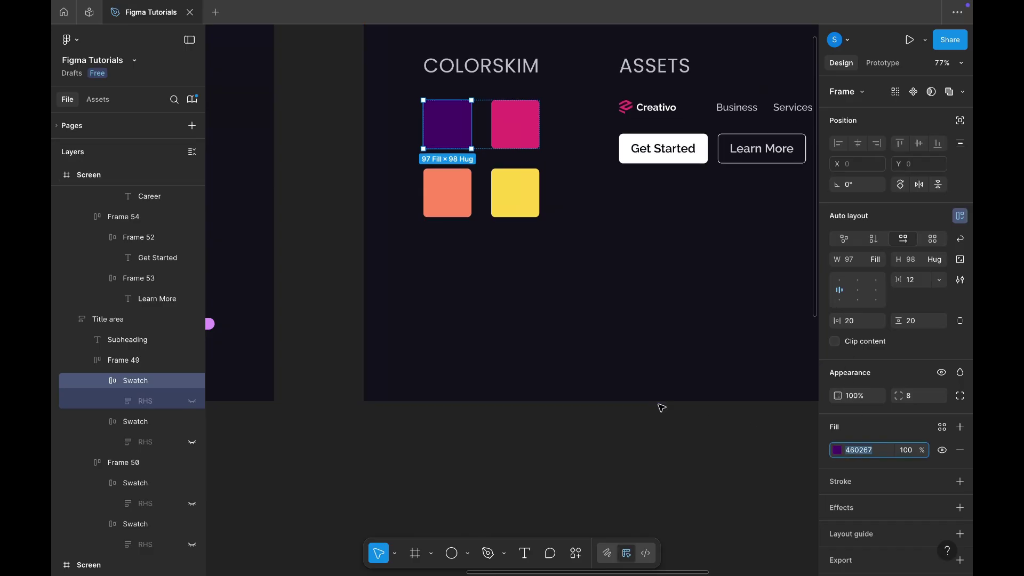
scroll(661, 407, "down", 5)
scroll(661, 406, "down", 2)
left_click(567, 370)
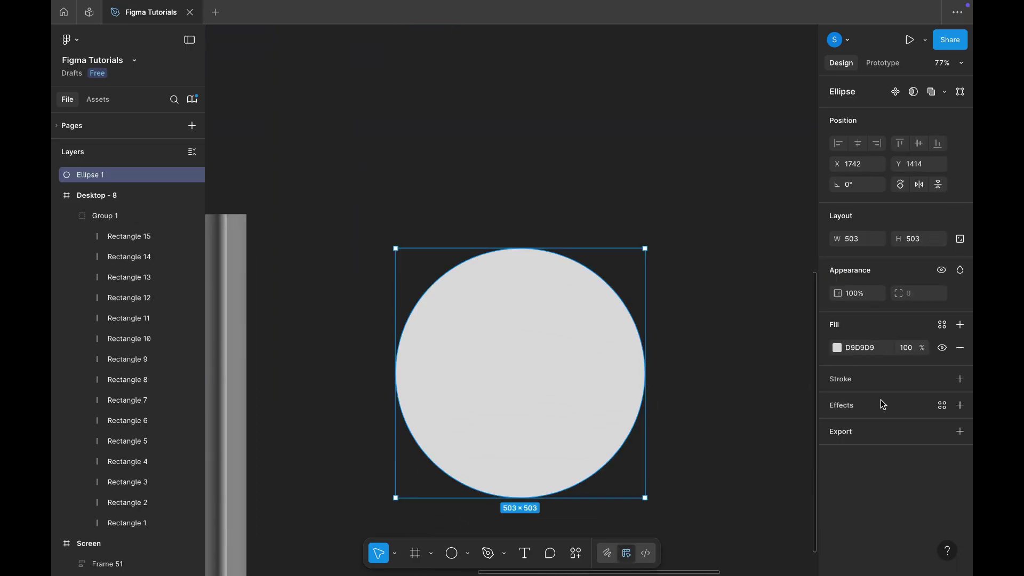
left_click(863, 351)
key("ctrl+v")
left_click(726, 342)
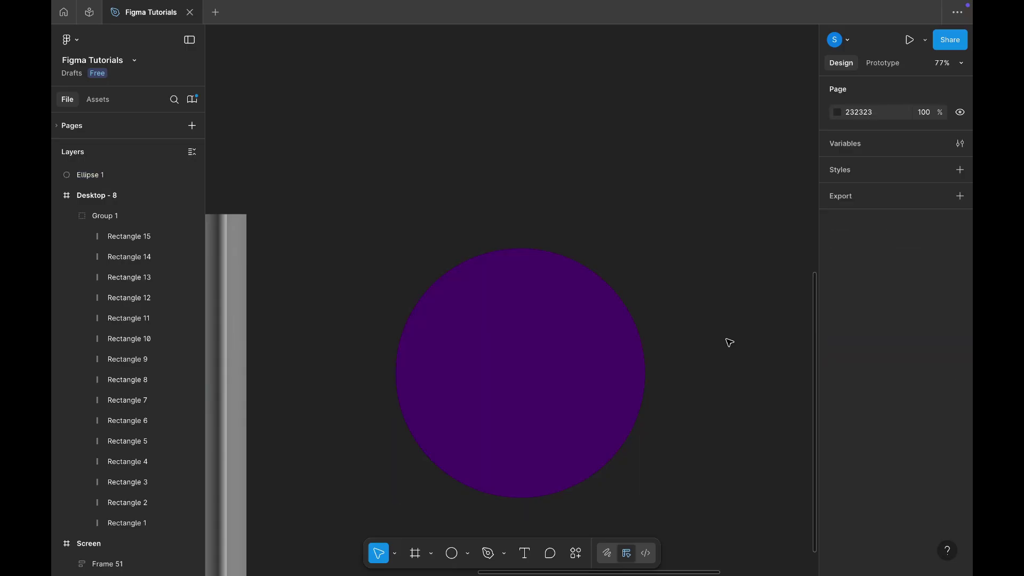
left_click(625, 358)
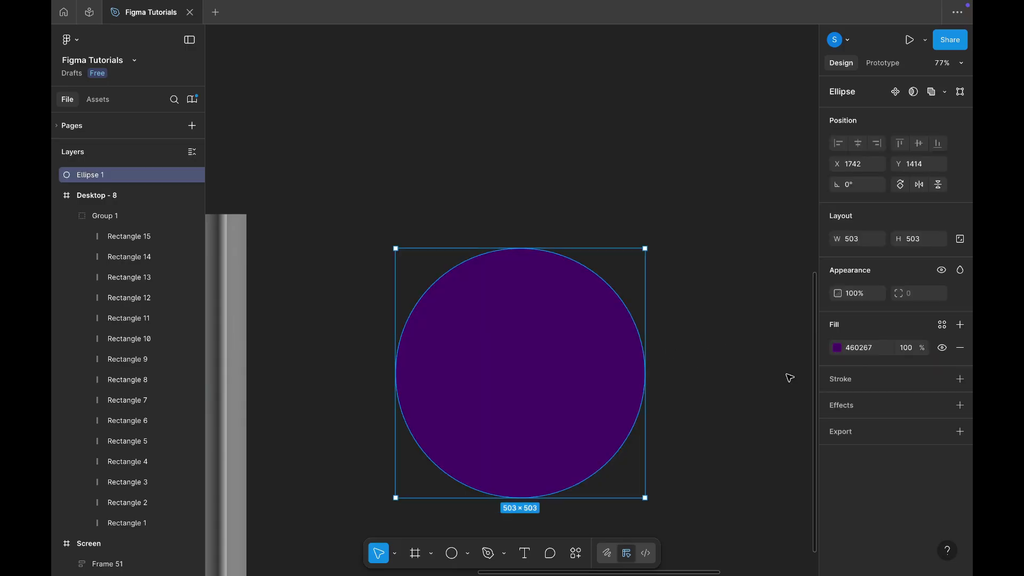
Step: Give the purple Ellipse 1 a Layer blur of 400 to make a soft glowing orb
left_click(857, 406)
left_click(878, 441)
left_click(878, 432)
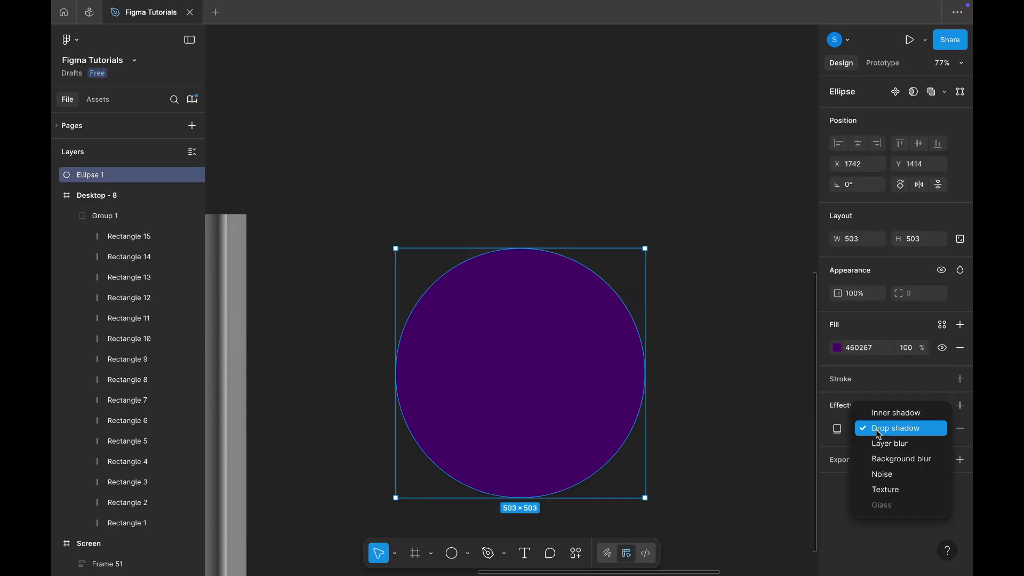
left_click(879, 443)
left_click(838, 433)
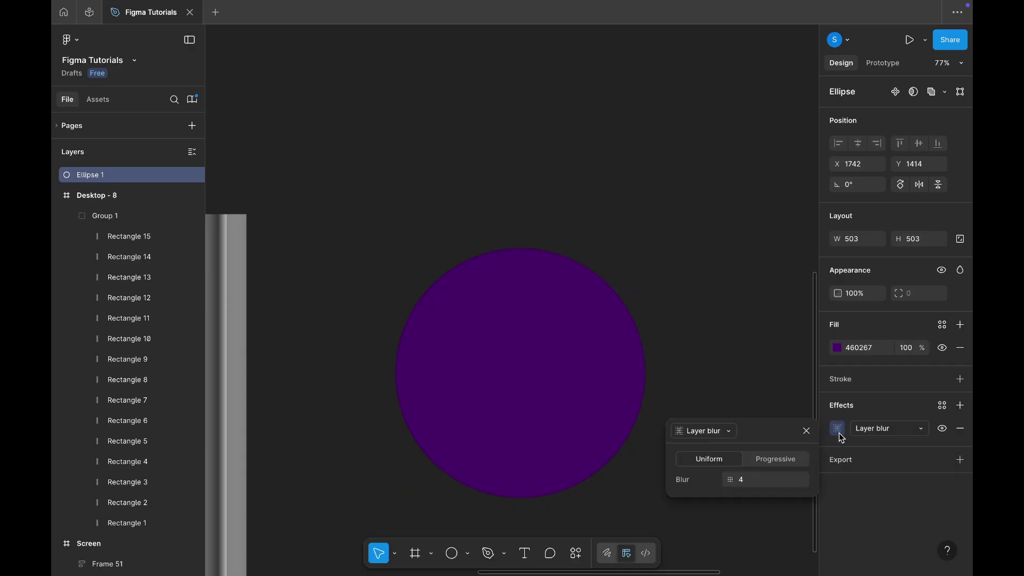
left_click(753, 480)
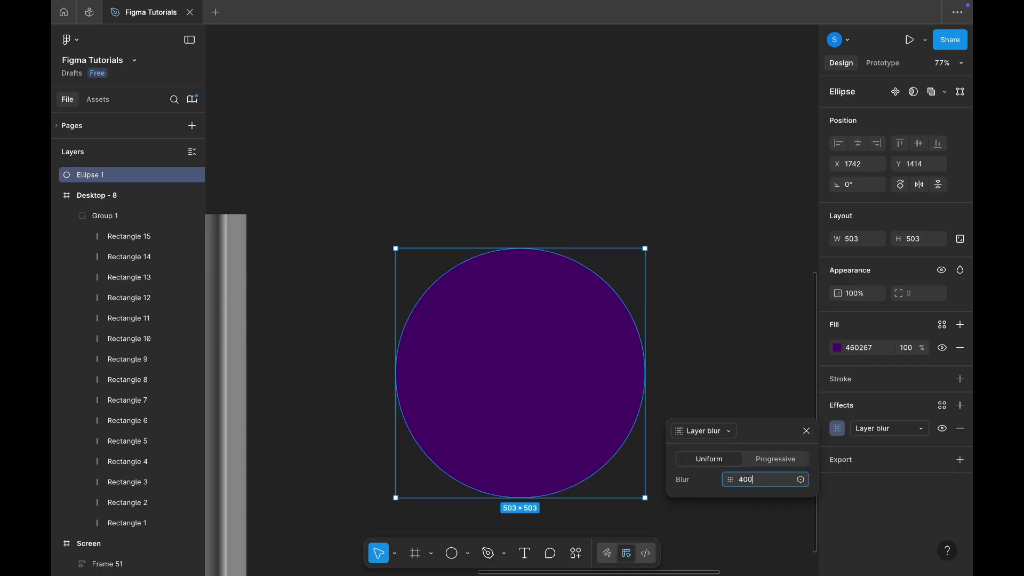
type("400")
key("Return")
left_click(681, 149)
scroll(683, 148, "down", 5)
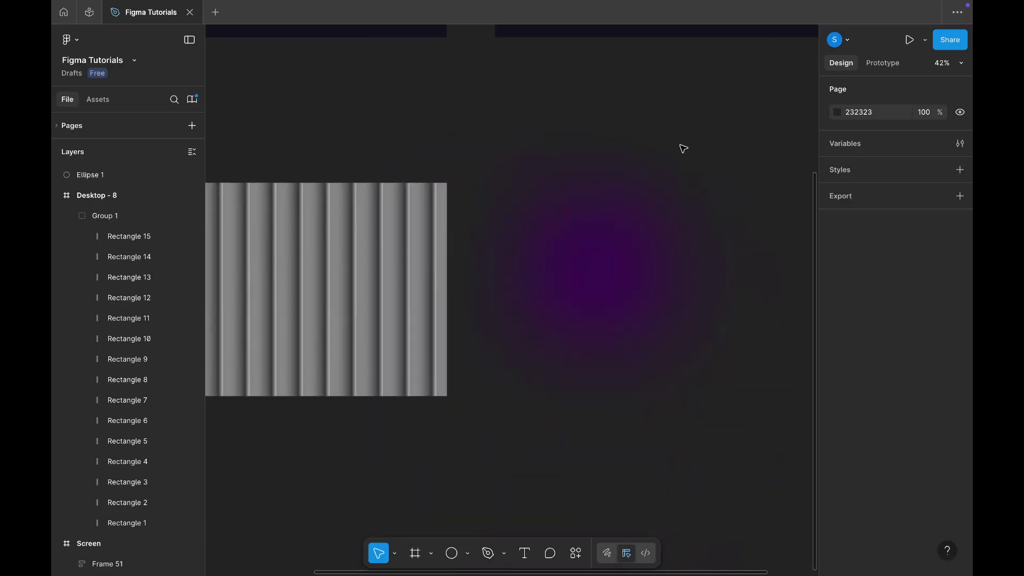
scroll(683, 148, "down", 3)
Step: Move the vertical-rectangle group out of Desktop - 8, below the frame
left_click(528, 196)
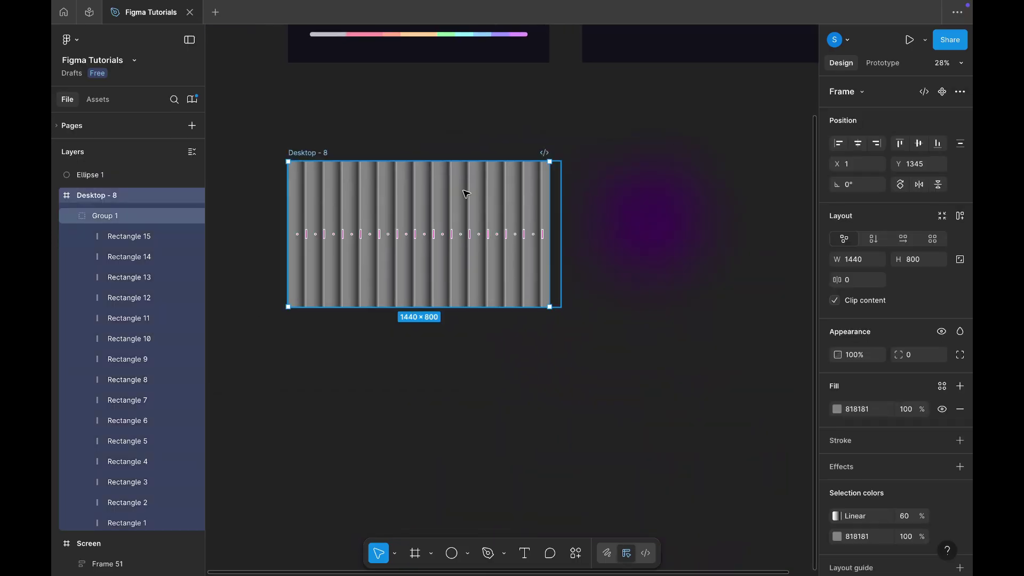
left_click(116, 217)
left_click_drag(452, 192, 450, 393)
scroll(450, 393, "up", 1)
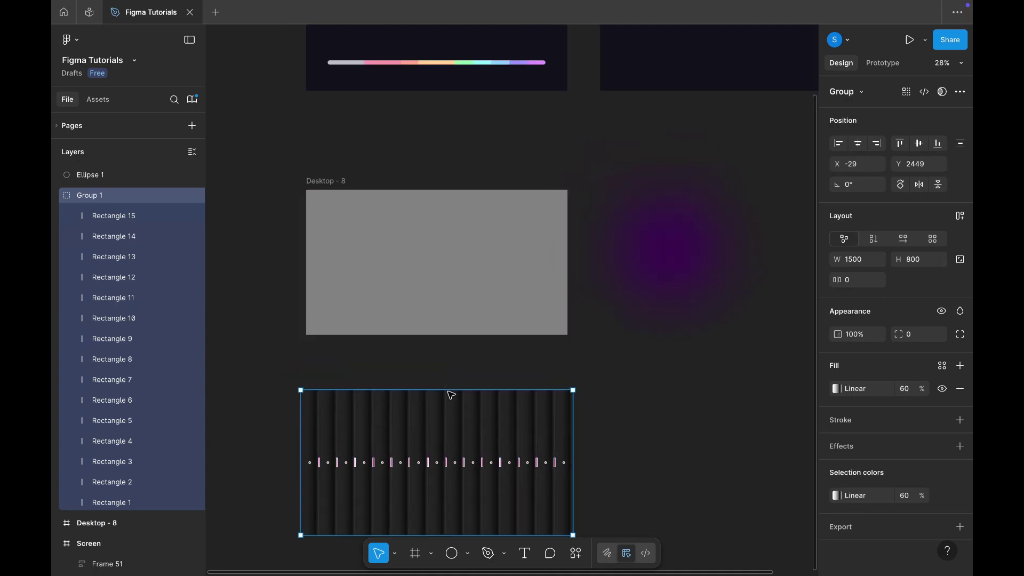
scroll(451, 393, "up", 3)
Step: Fill Desktop - 8 black and drag the purple glow ellipse into the frame
left_click(321, 192)
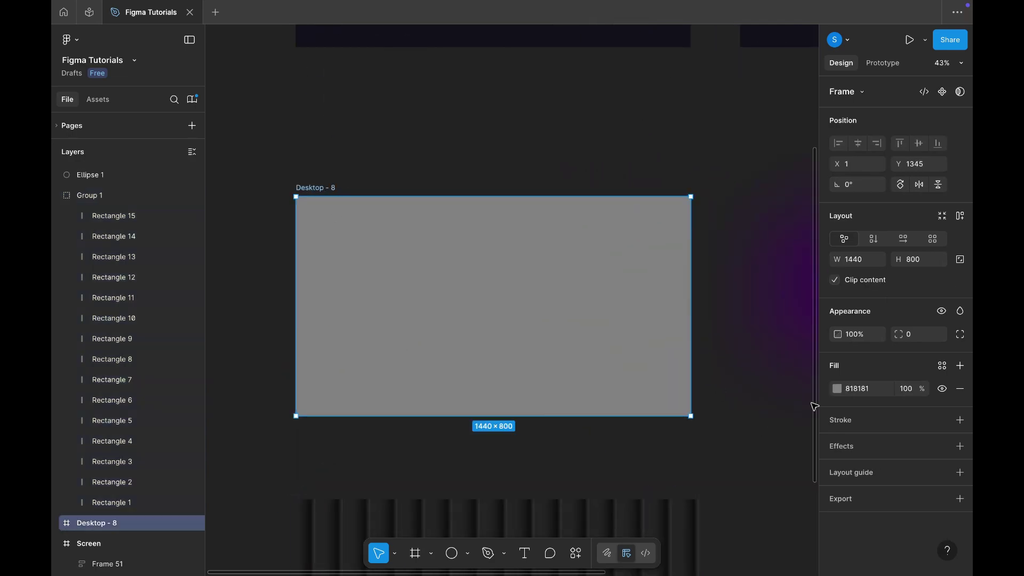
left_click(836, 390)
left_click_drag(684, 394, 676, 421)
left_click(593, 453)
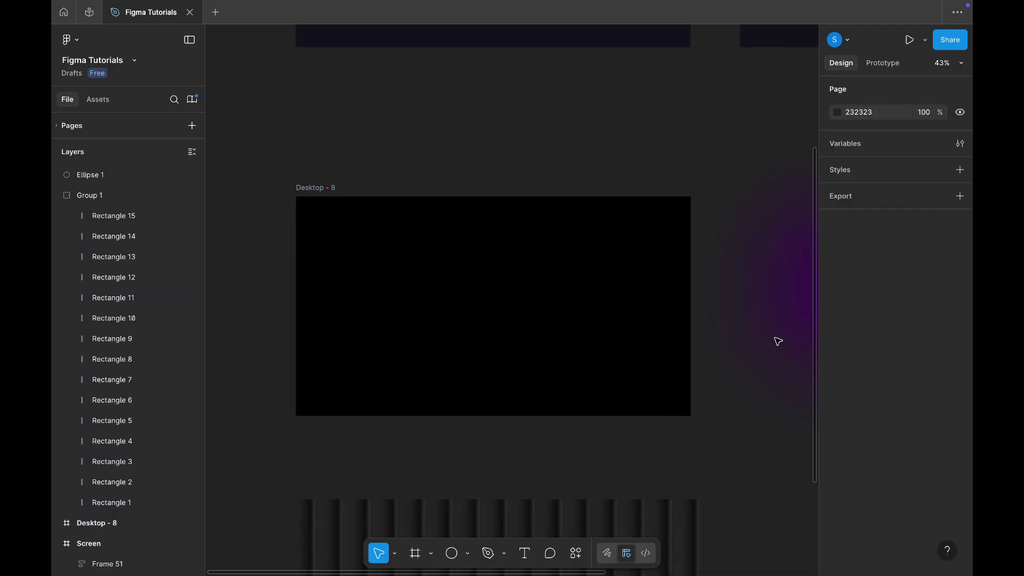
left_click(780, 291)
left_click_drag(792, 272, 560, 254)
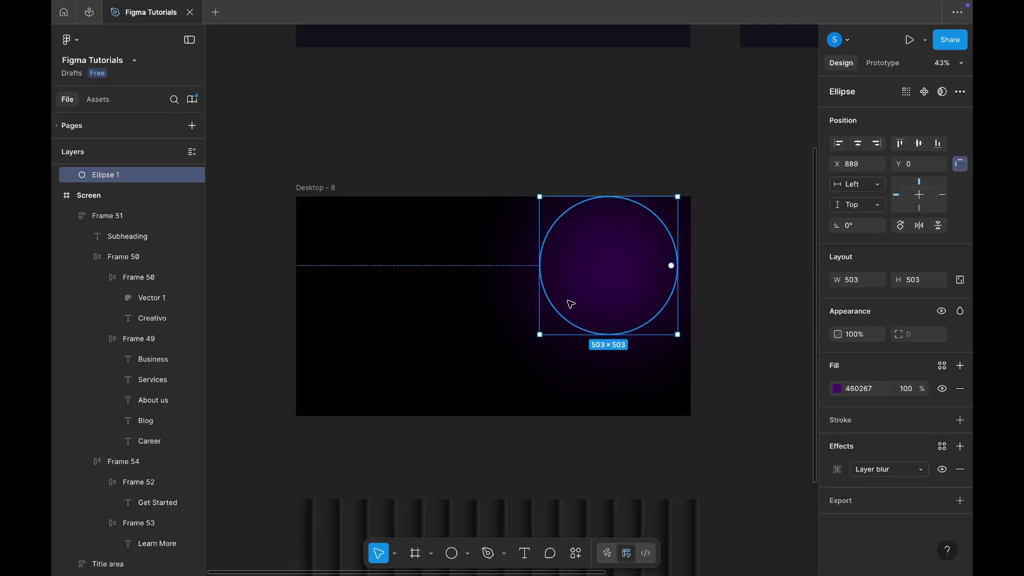
Step: Enlarge the purple ellipse to about 737 px and place it over the frame's top right
scroll(571, 304, "up", 3)
left_click_drag(523, 353, 494, 381)
left_click_drag(624, 290, 584, 247)
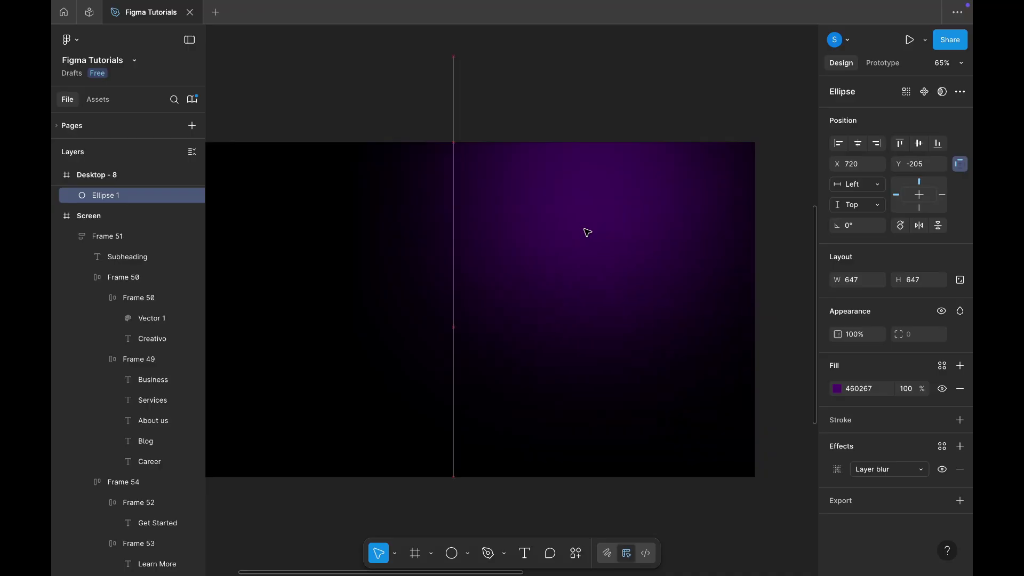
scroll(584, 220, "down", 5)
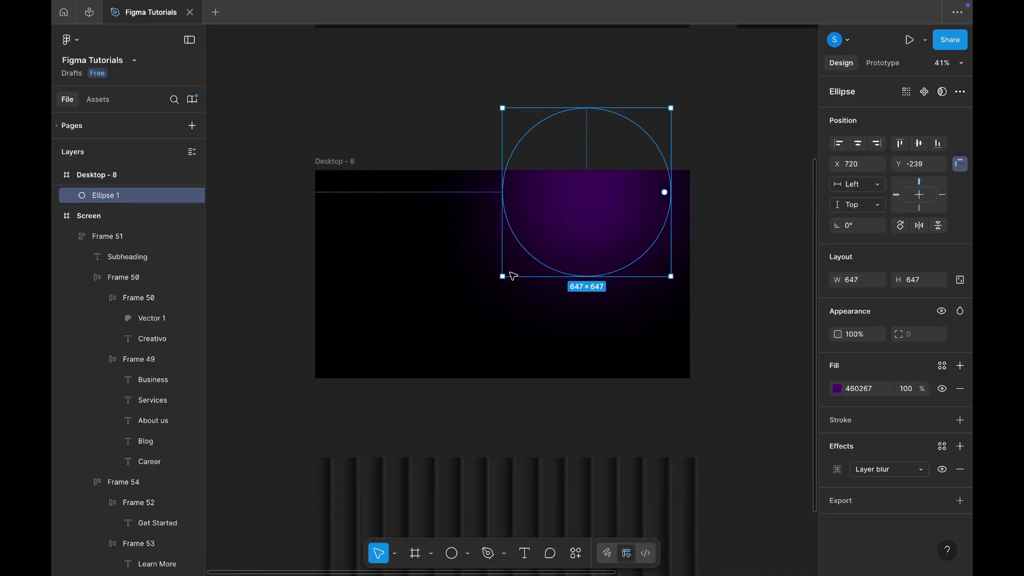
left_click_drag(502, 276, 495, 283)
Step: Move Group 1 back inside Desktop - 8
left_click(464, 139)
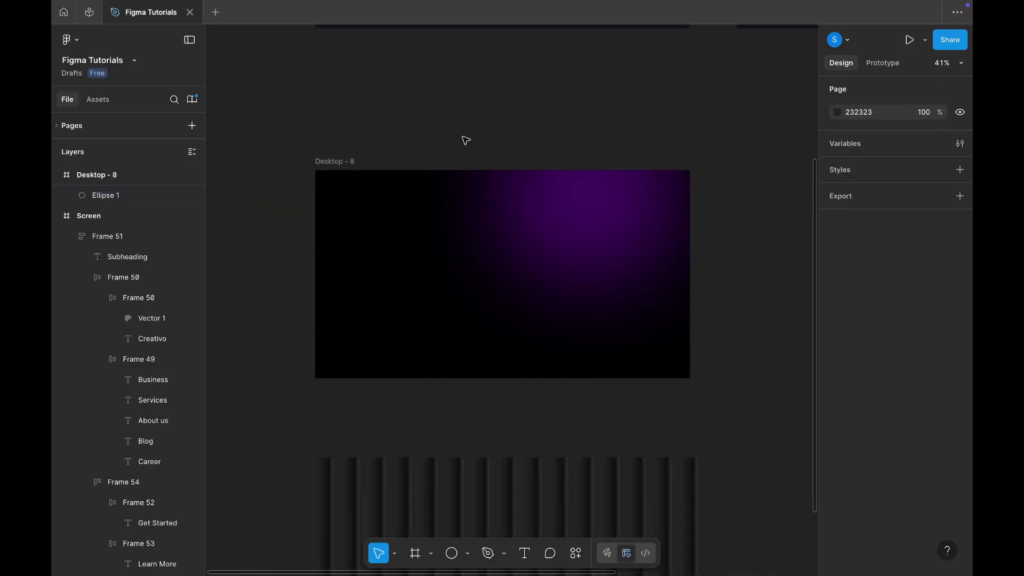
scroll(463, 141, "down", 1)
left_click_drag(485, 441, 478, 257)
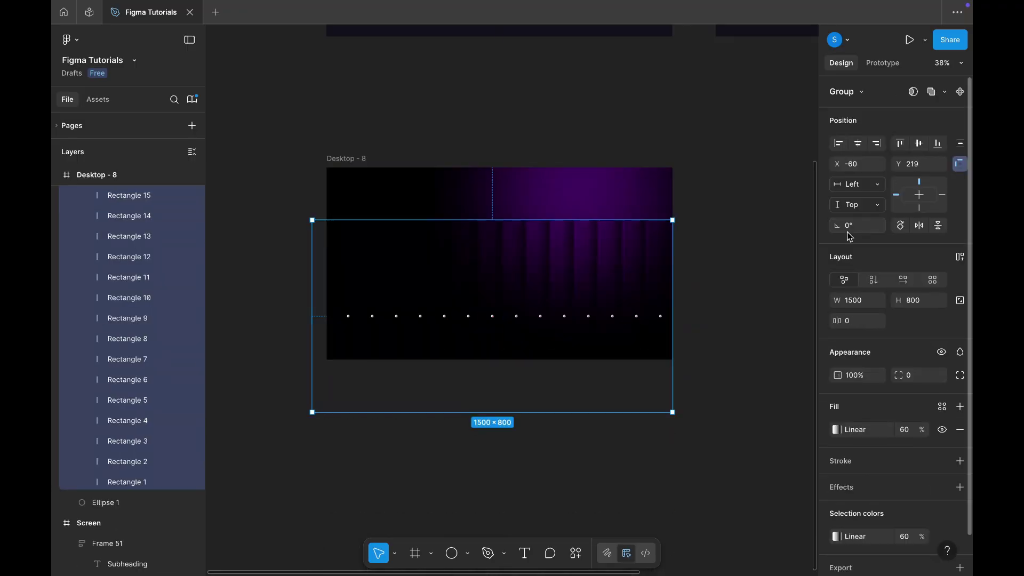
Step: Centre Group 1 horizontally in Desktop - 8, lock it, and select the purple ellipse
left_click(864, 149)
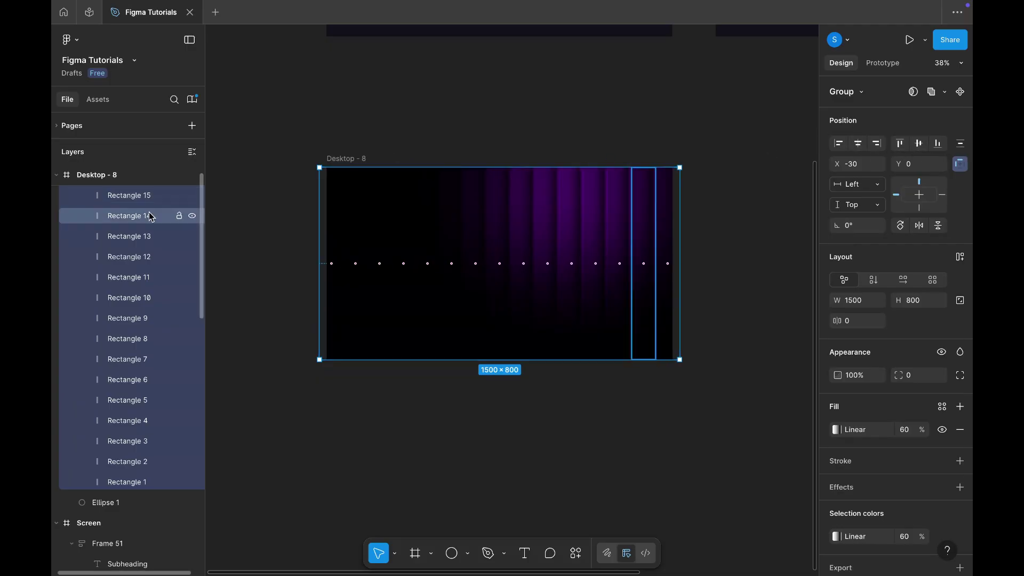
left_click(174, 197)
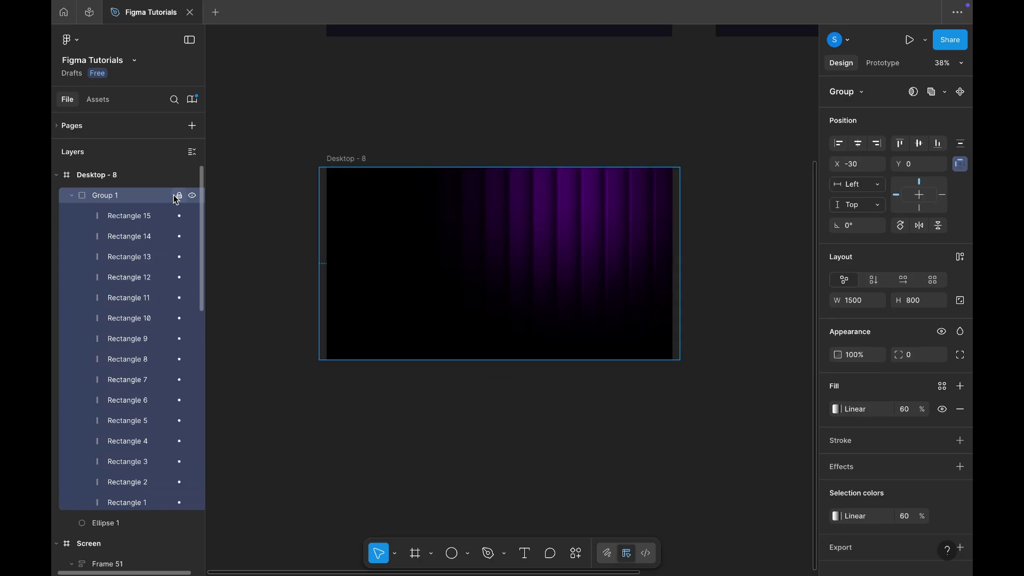
left_click(510, 103)
scroll(509, 103, "up", 3)
scroll(593, 243, "down", 1)
left_click(586, 214)
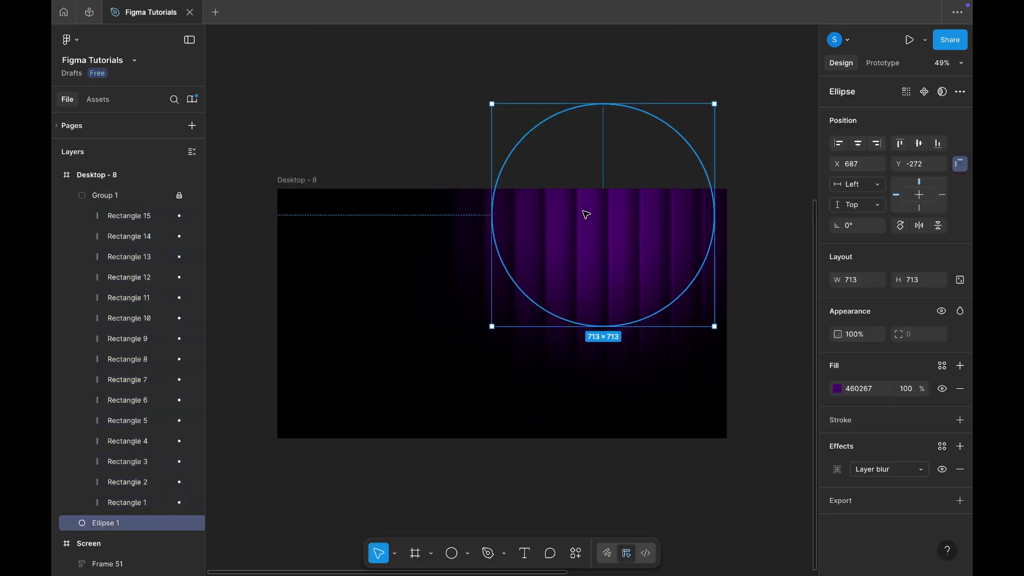
Step: Duplicate the purple ellipse as Ellipse 2 and move the copy down and right
key("ctrl+d")
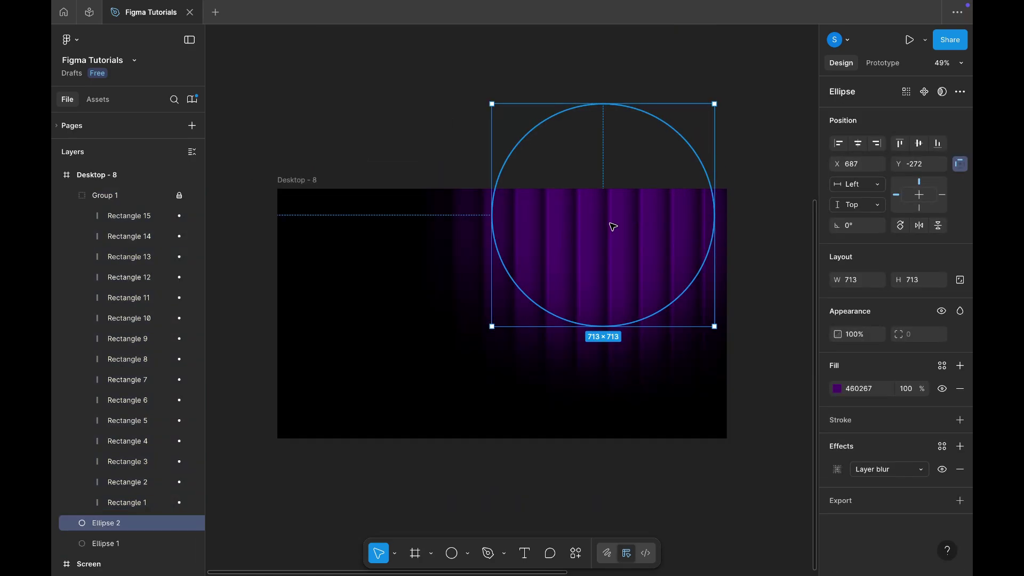
left_click_drag(612, 227, 644, 289)
scroll(644, 289, "down", 3)
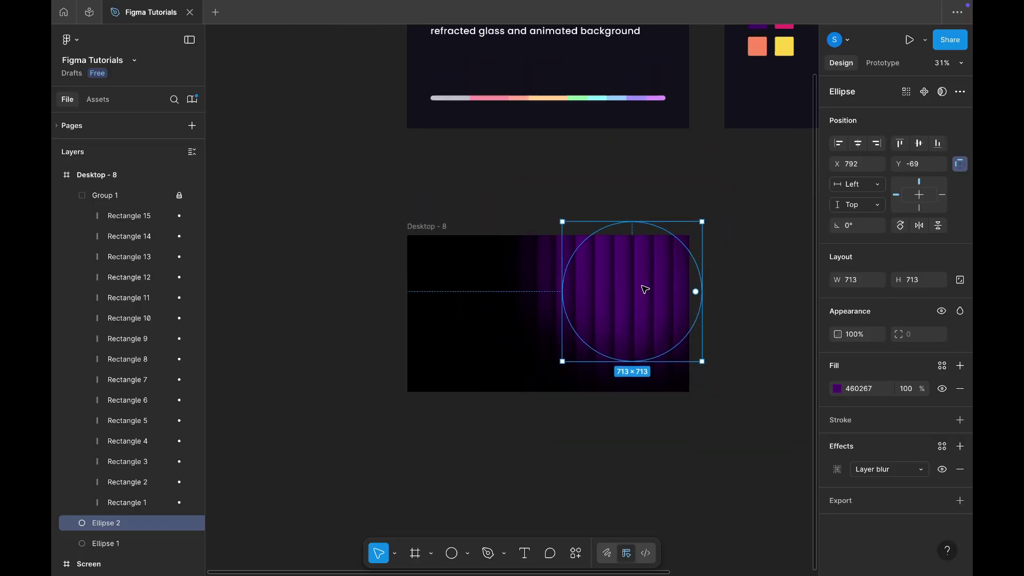
scroll(644, 290, "up", 3)
Step: Fill Ellipse 2 with the pink swatch colour E13172
left_click(683, 249)
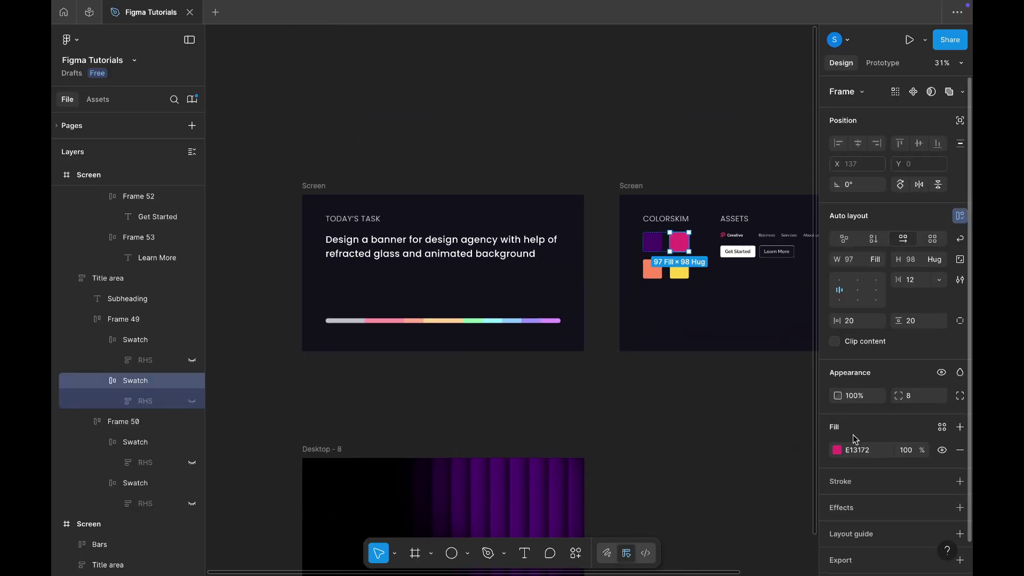
scroll(670, 444, "down", 5)
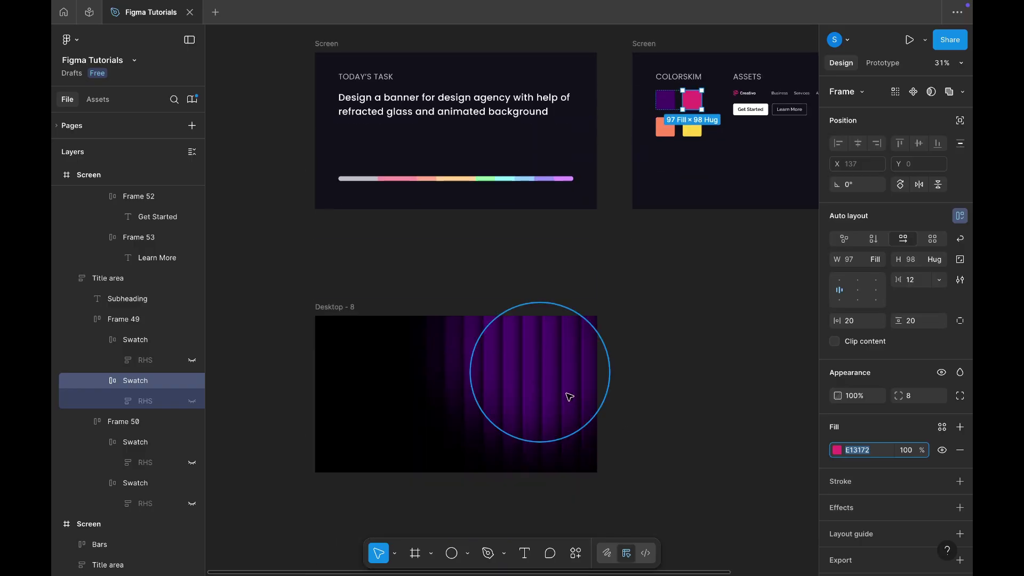
left_click(595, 396)
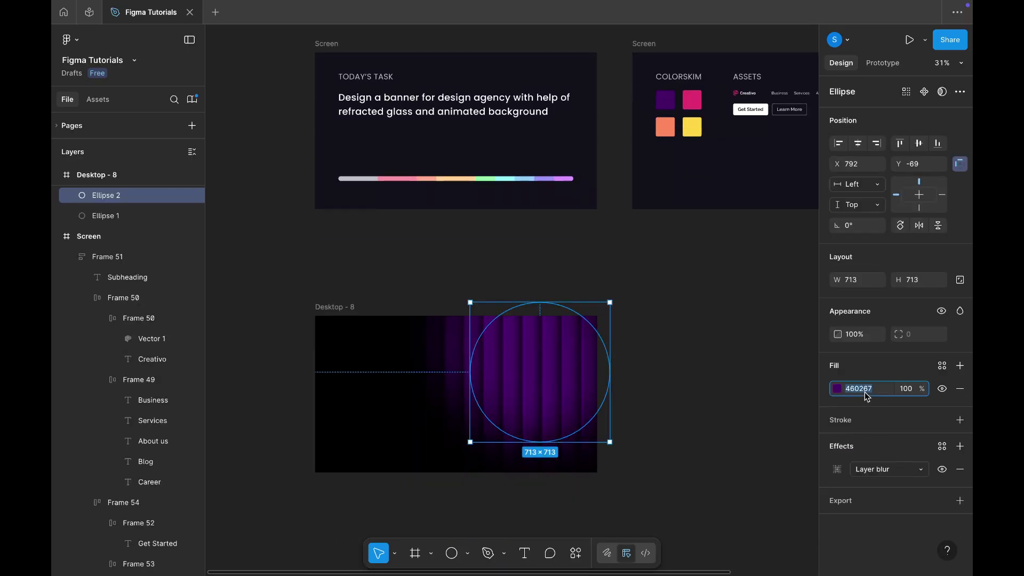
left_click(729, 379)
scroll(537, 423, "up", 3)
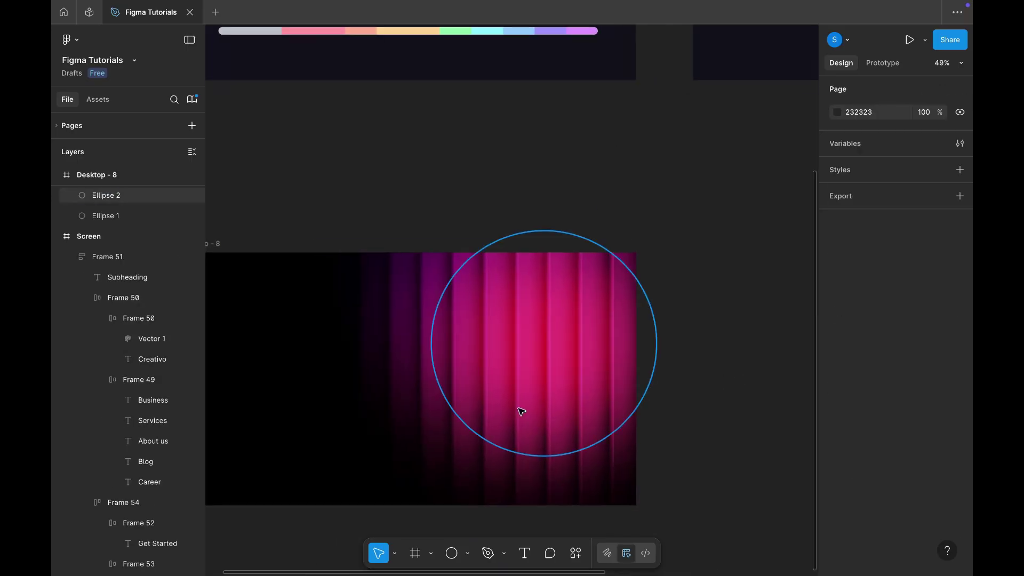
scroll(521, 412, "up", 1)
Step: Shrink the pink ellipse to 543 px
left_click(650, 269)
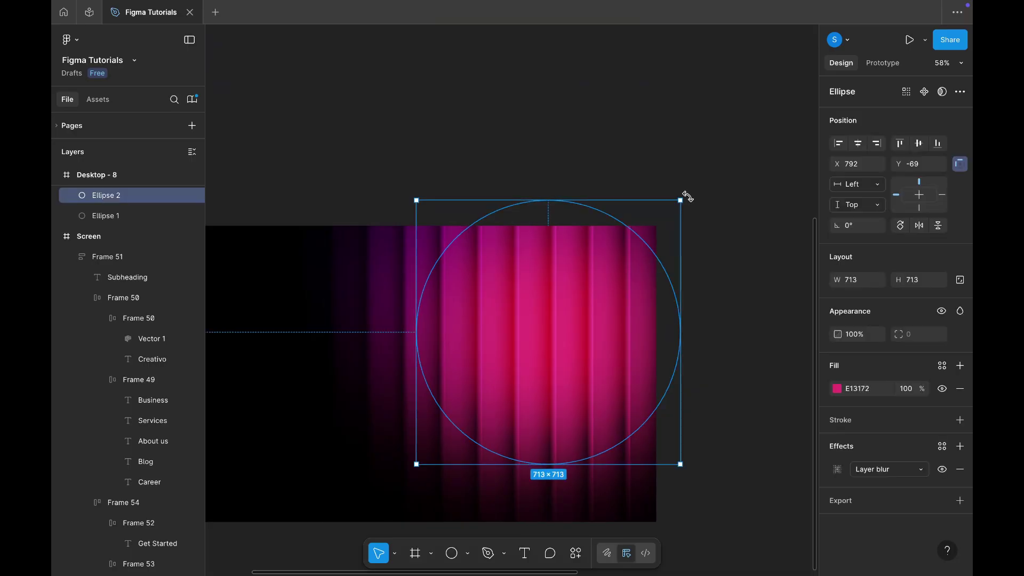
left_click_drag(679, 200, 649, 232)
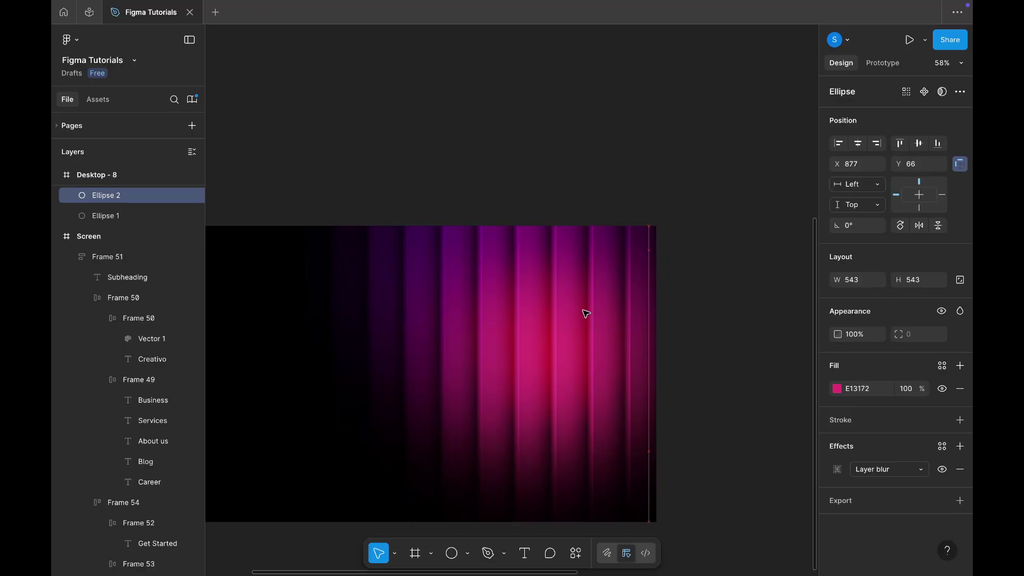
scroll(585, 314, "down", 3)
left_click(686, 315)
scroll(554, 336, "up", 2)
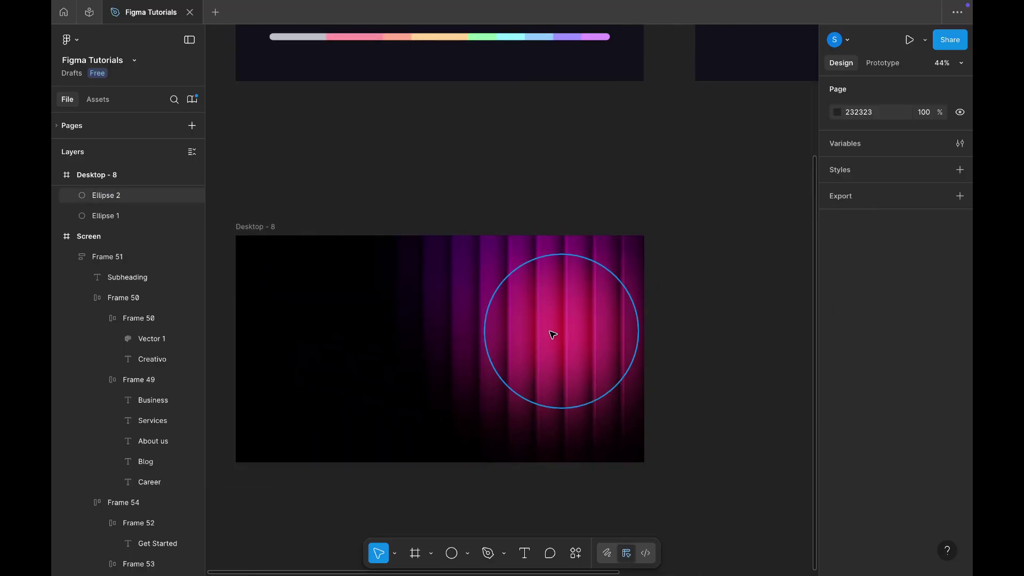
Step: Duplicate the pink ellipse as Ellipse 3 and place the copy lower in the banner
left_click(553, 334)
key("ctrl+d")
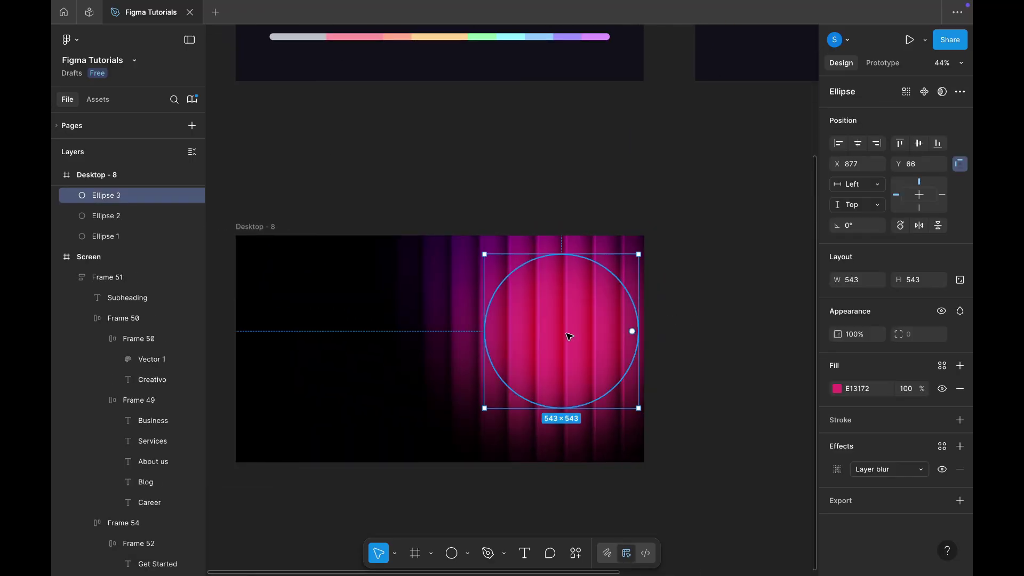
left_click_drag(569, 336, 529, 403)
scroll(605, 338, "up", 6)
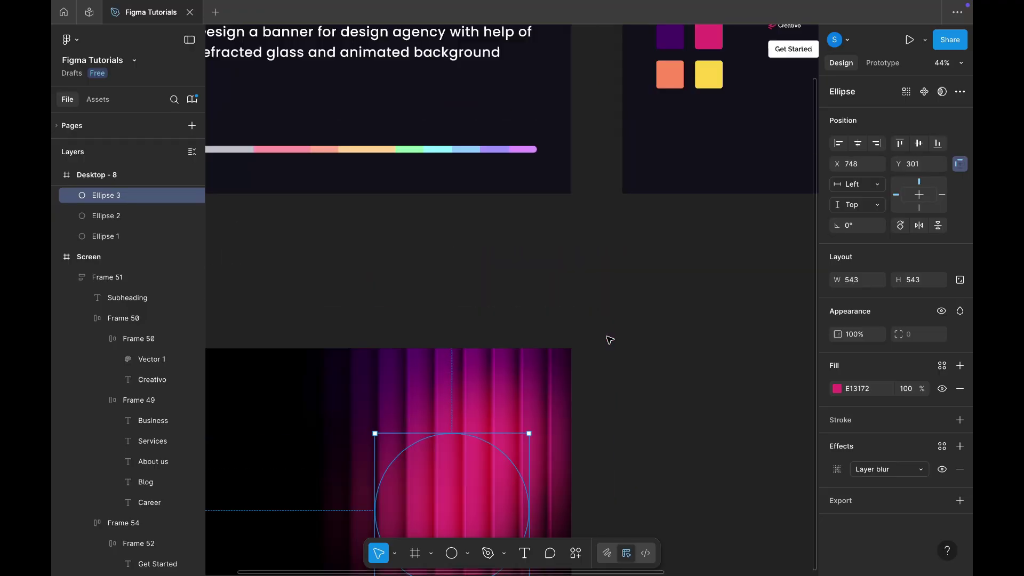
scroll(600, 280, "right", 2)
Step: Fill Ellipse 3 with the coral swatch colour FE885D
left_click(567, 294)
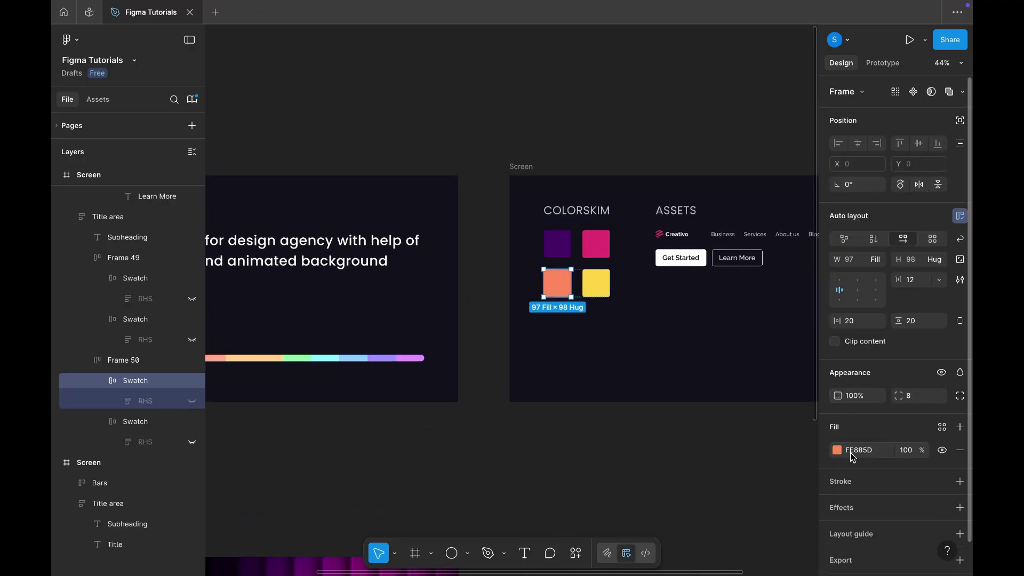
scroll(784, 445, "down", 5)
scroll(784, 446, "left", 4)
left_click(503, 474)
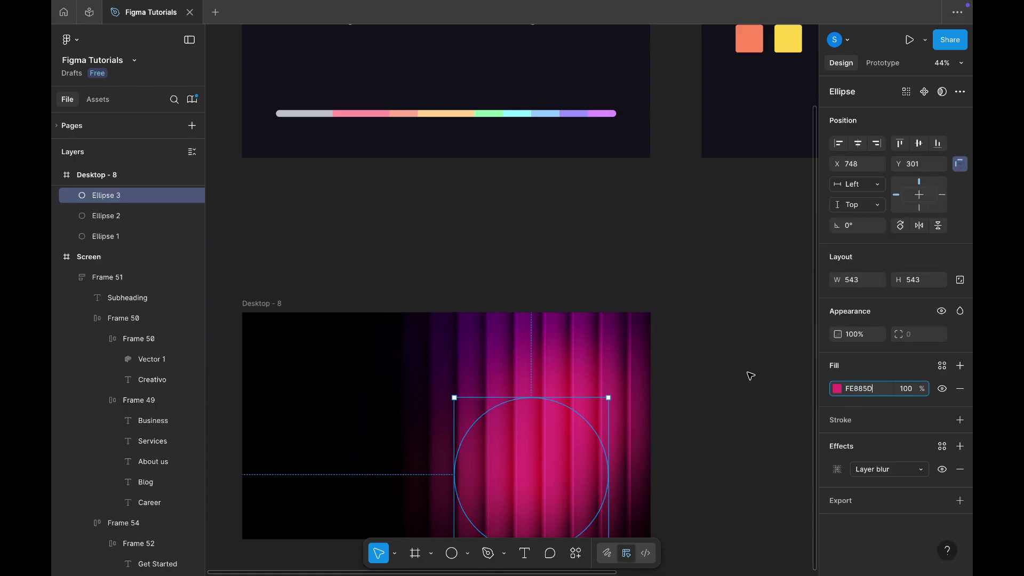
key("Return")
scroll(575, 366, "up", 4)
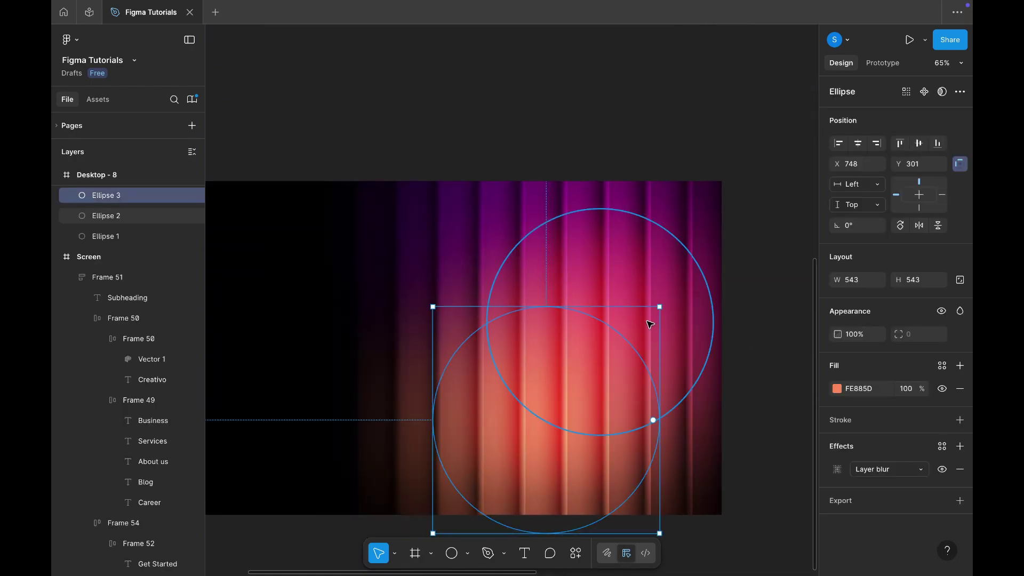
Step: Shrink the coral ellipse to 501 px, nudge it left, and duplicate it as a 417 px Ellipse 4
left_click_drag(659, 307, 648, 321)
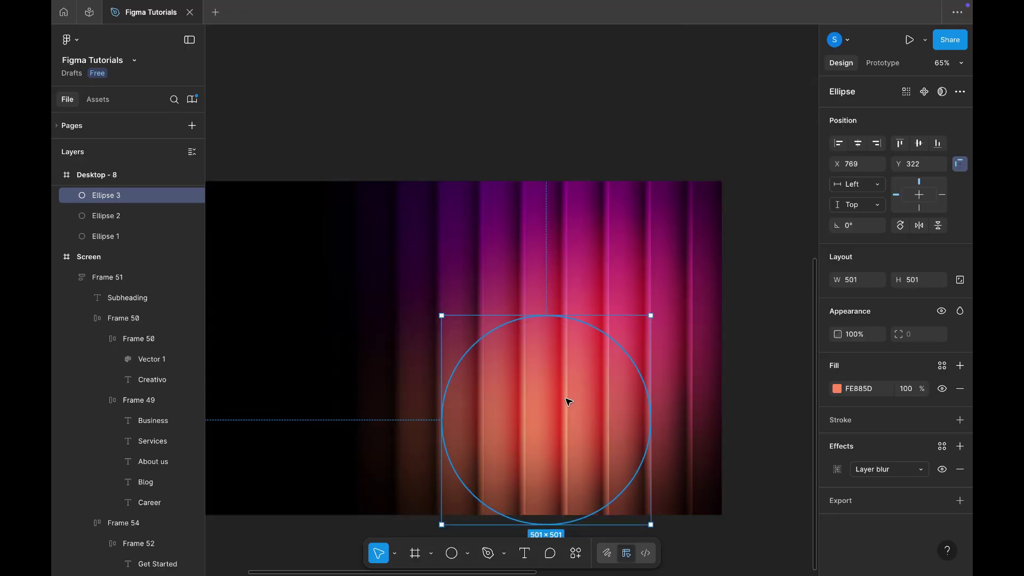
left_click_drag(568, 401, 401, 409)
key("ctrl+d")
left_click_drag(505, 331, 487, 347)
Step: Copy the yellow swatch's FFD547 hex code and select Ellipse 4
scroll(717, 359, "up", 6)
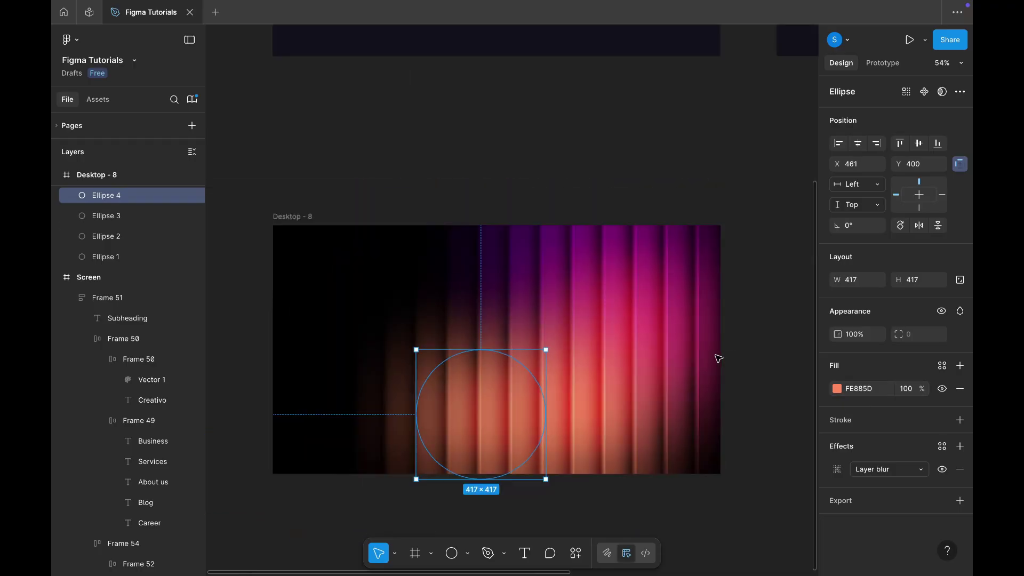
scroll(686, 257, "up", 5)
left_click(712, 262)
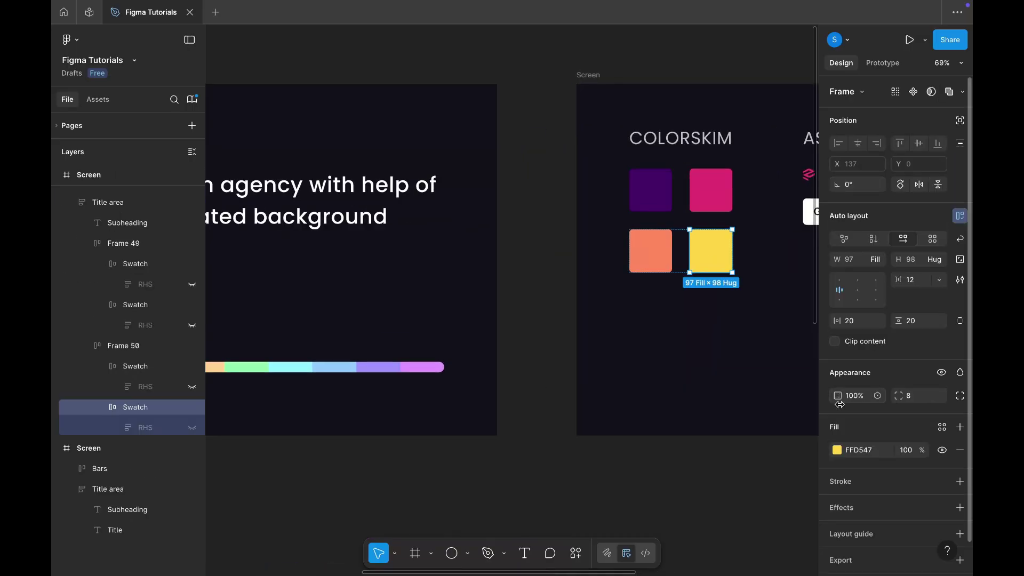
left_click(853, 451)
key("ctrl+c")
scroll(674, 408, "down", 10)
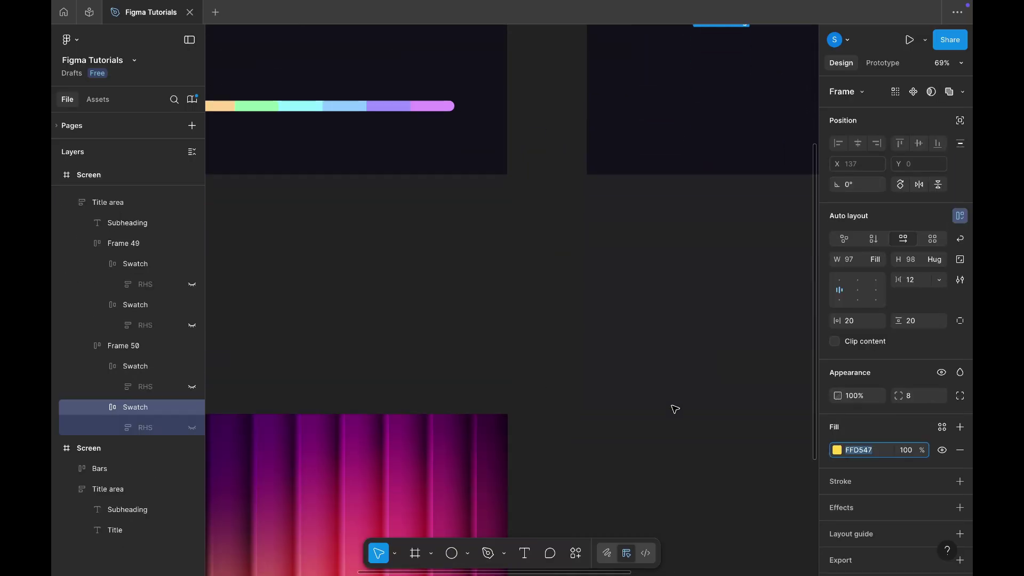
scroll(675, 408, "down", 3)
left_click(464, 366)
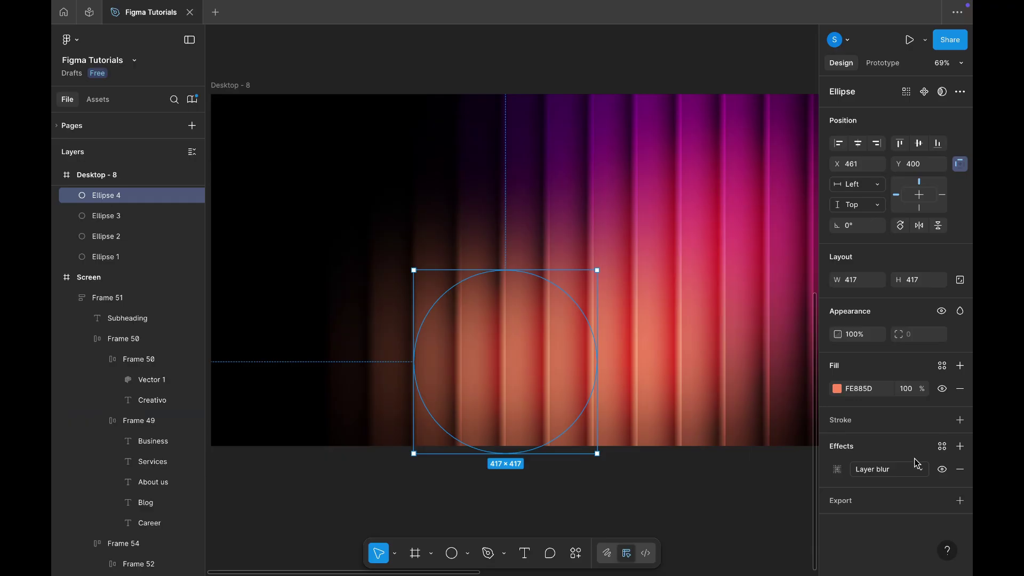
Step: Paste the yellow FFD547 fill onto Ellipse 4
key("ctrl+v")
left_click(705, 485)
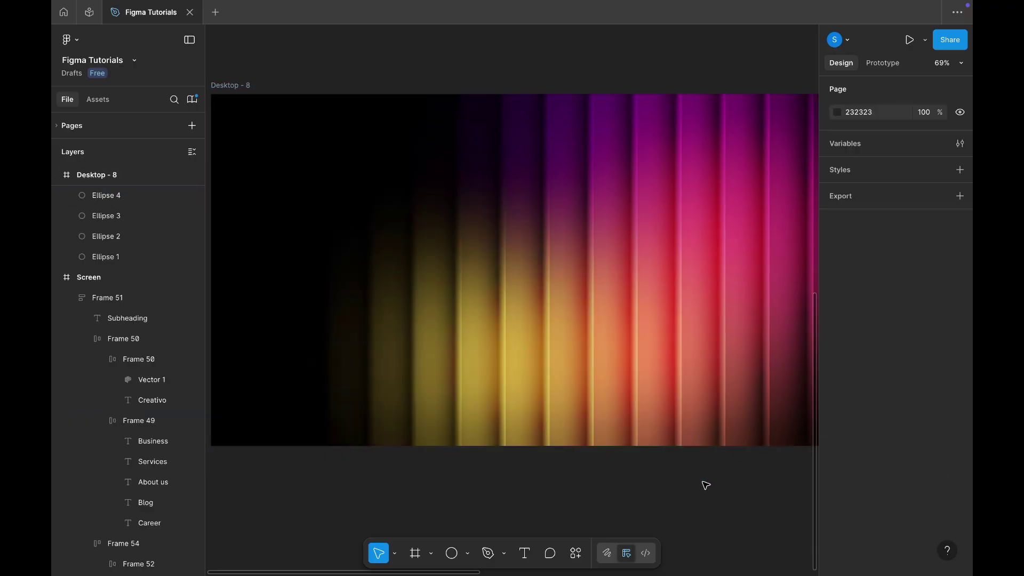
scroll(705, 485, "down", 5)
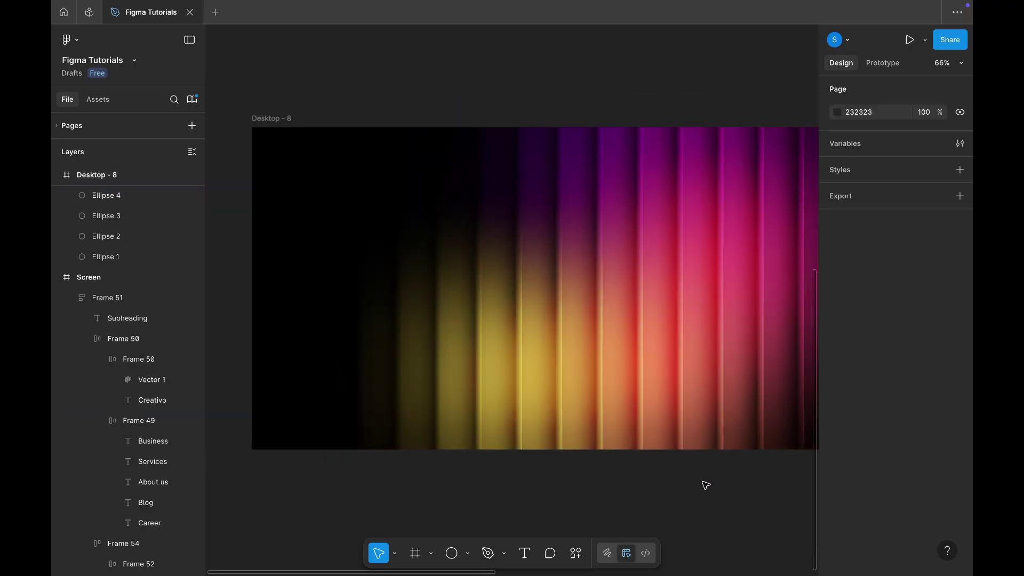
scroll(705, 485, "right", 3)
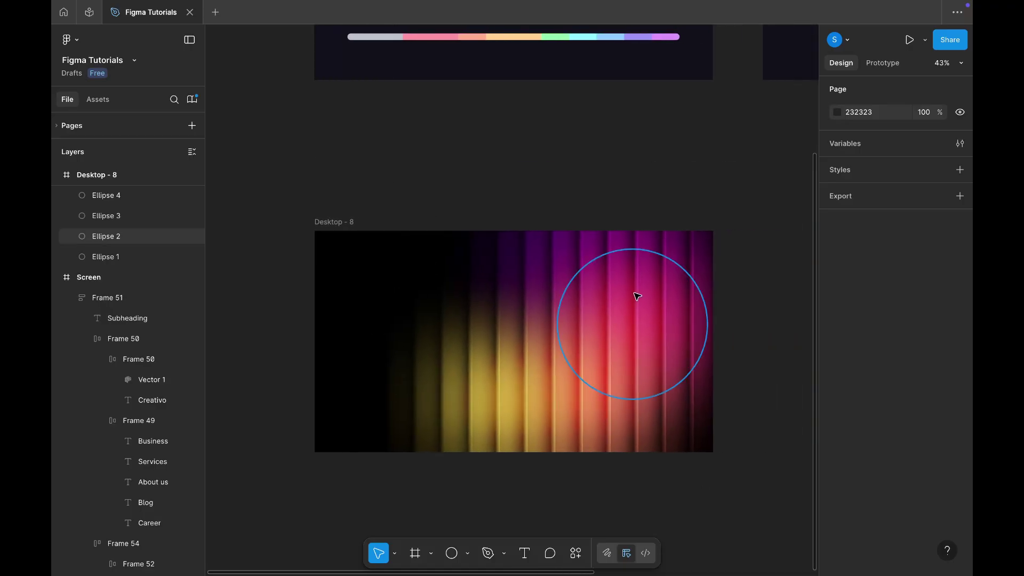
Step: Enlarge purple Ellipse 1 to 825×825 and shift it left along the top
left_click(589, 247)
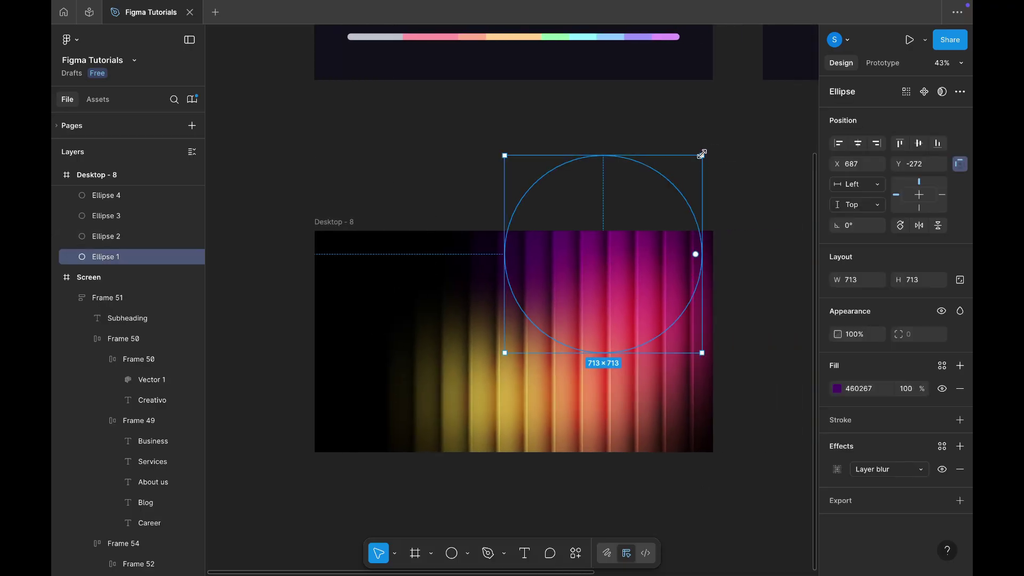
left_click_drag(701, 154, 717, 138)
left_click_drag(643, 247, 615, 248)
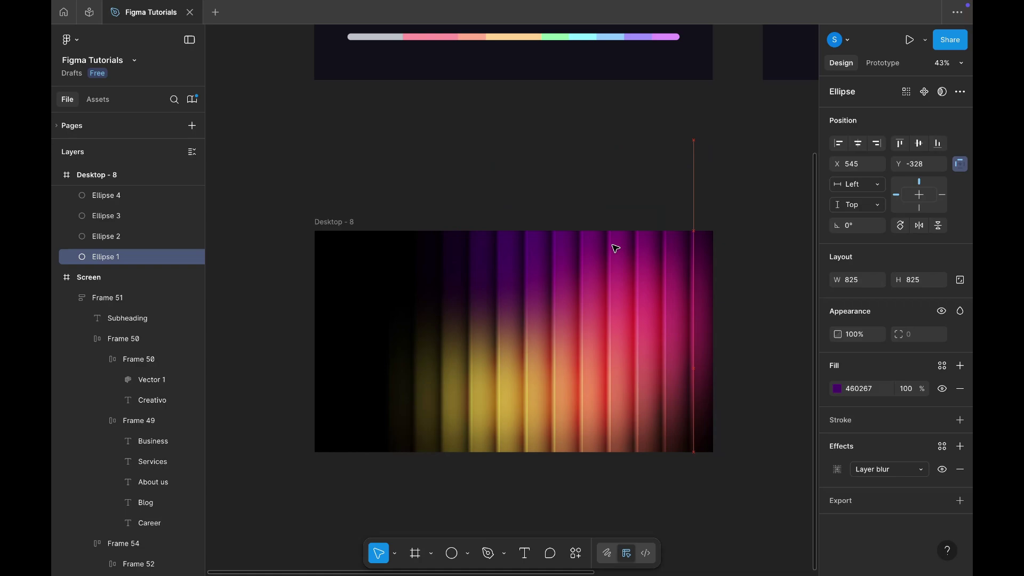
Step: Move the orange circle down-right and the yellow circle lower, shrinking the yellow one
left_click(656, 320)
scroll(656, 320, "up", 3)
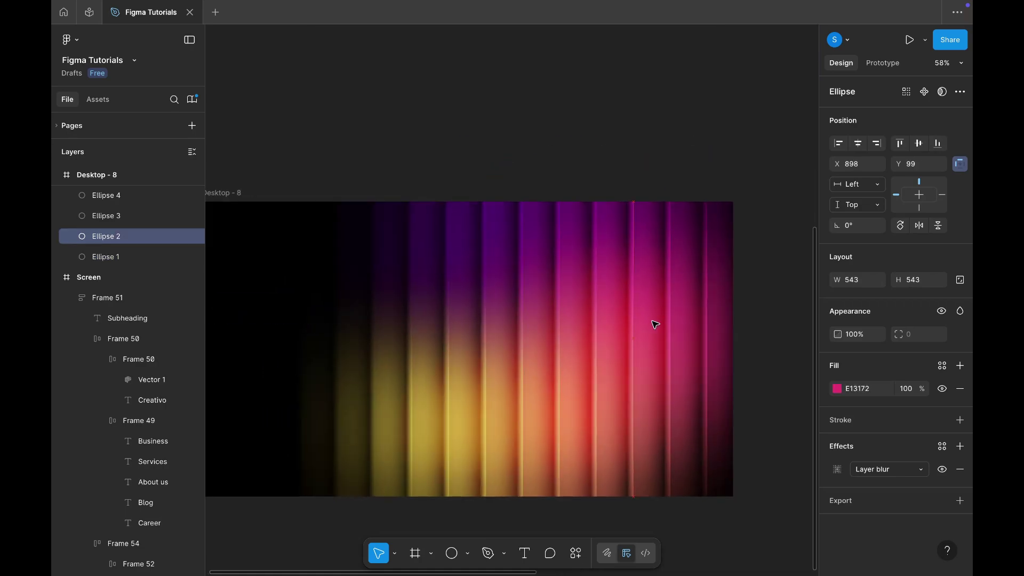
left_click(590, 377)
left_click_drag(590, 377, 601, 402)
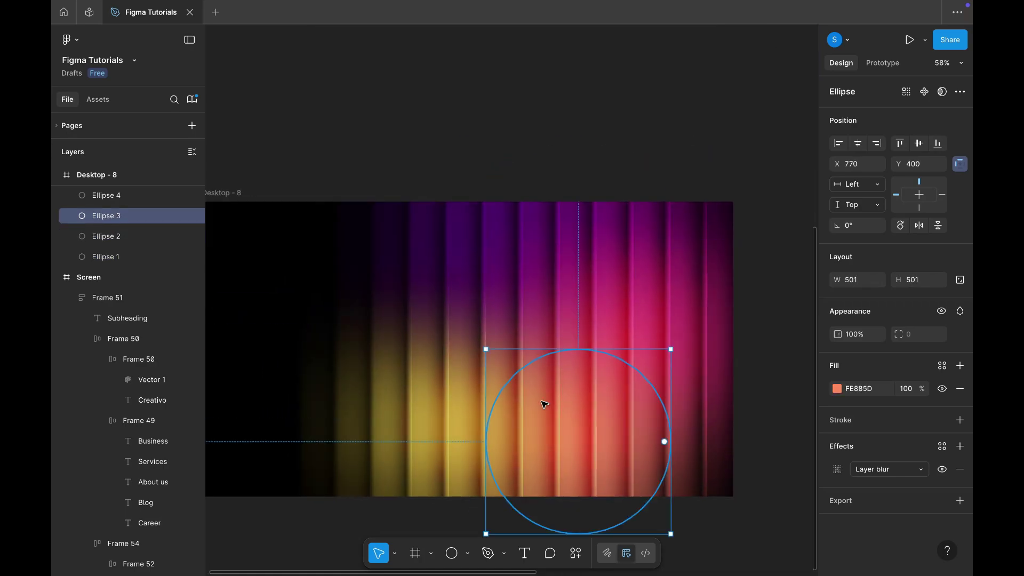
left_click(443, 391)
left_click_drag(443, 391, 443, 416)
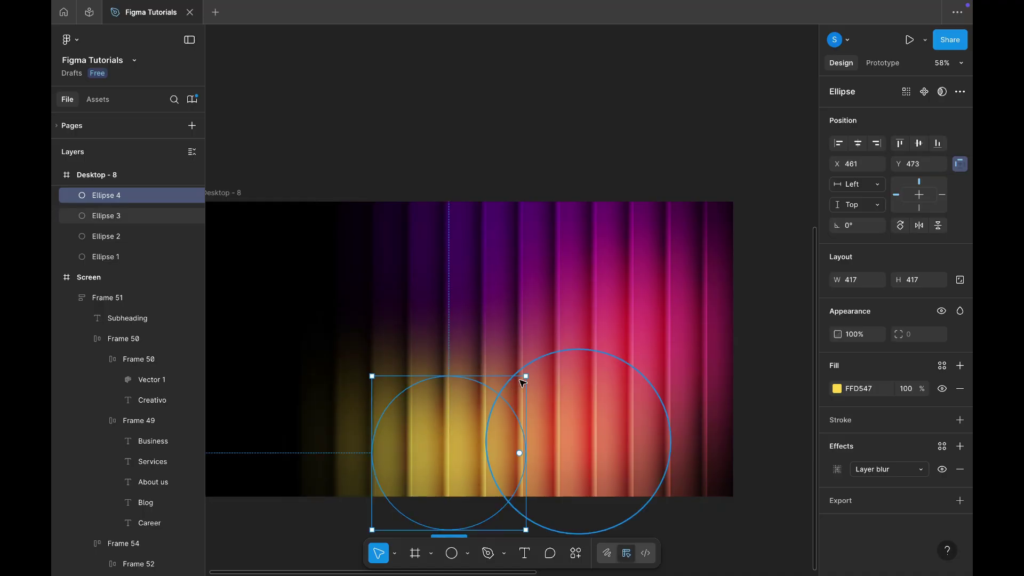
left_click_drag(523, 382, 512, 389)
Step: Shift the purple circle slightly left and zoom out to view all frames
left_click(485, 267)
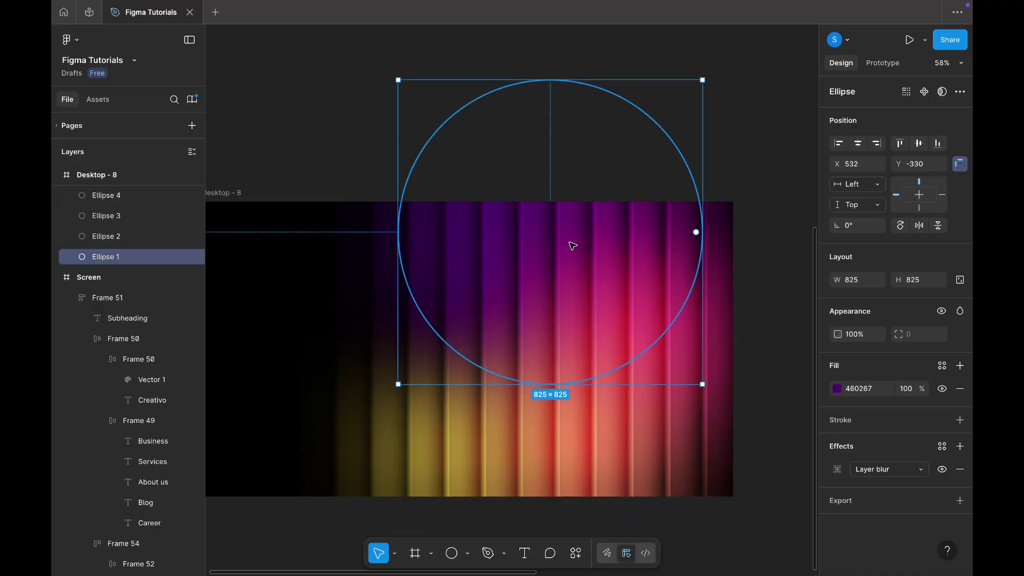
left_click_drag(572, 245, 544, 238)
scroll(509, 339, "down", 5)
key("Escape")
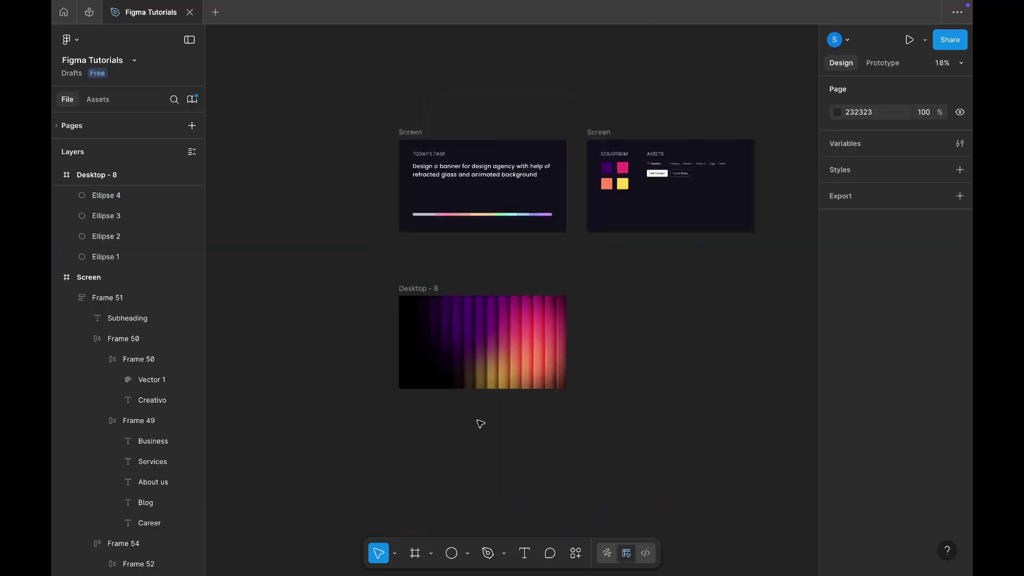
scroll(484, 420, "up", 5)
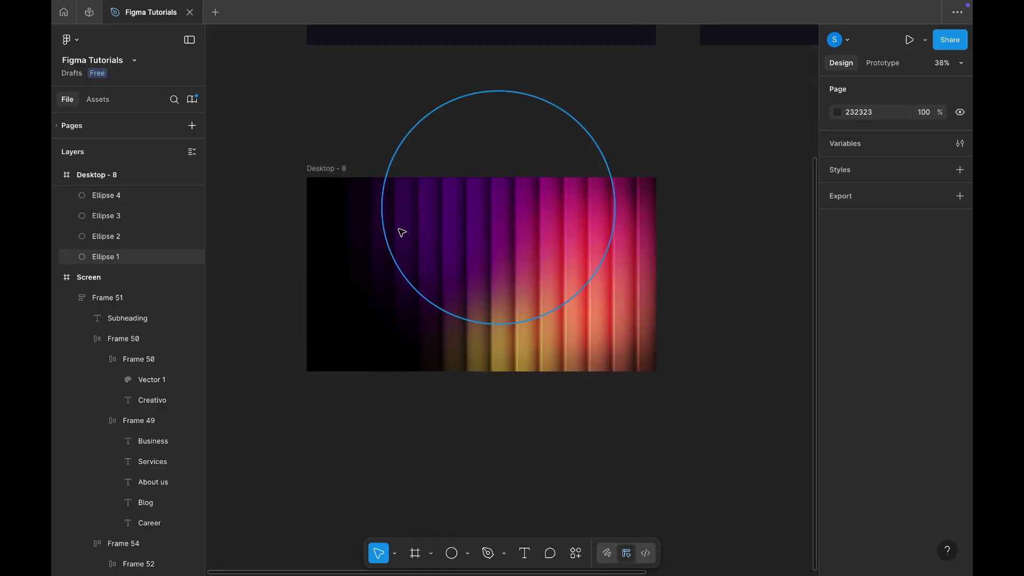
Step: Duplicate Desktop - 8 to its right as Desktop - 9
left_click(324, 170)
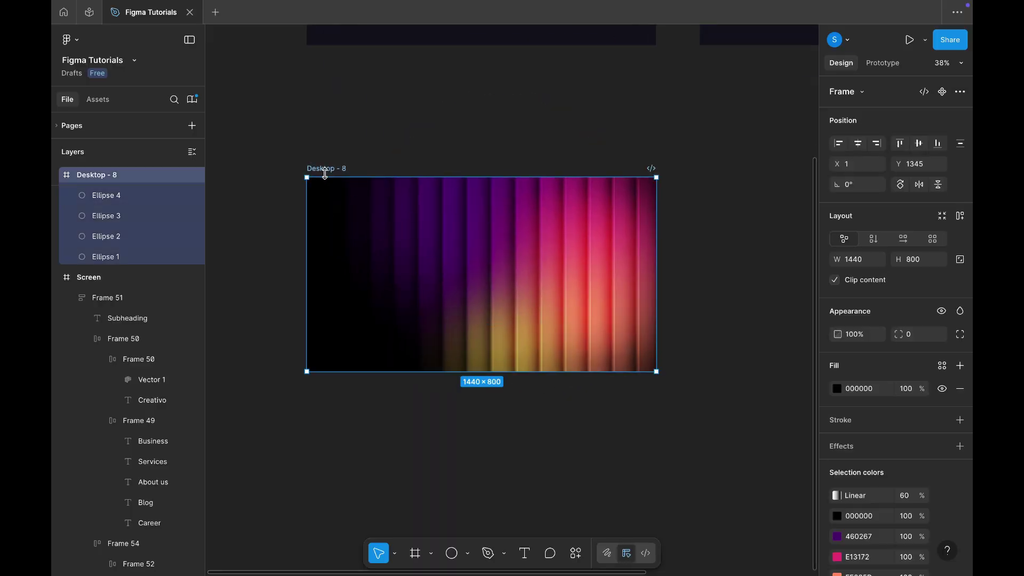
scroll(359, 154, "down", 3)
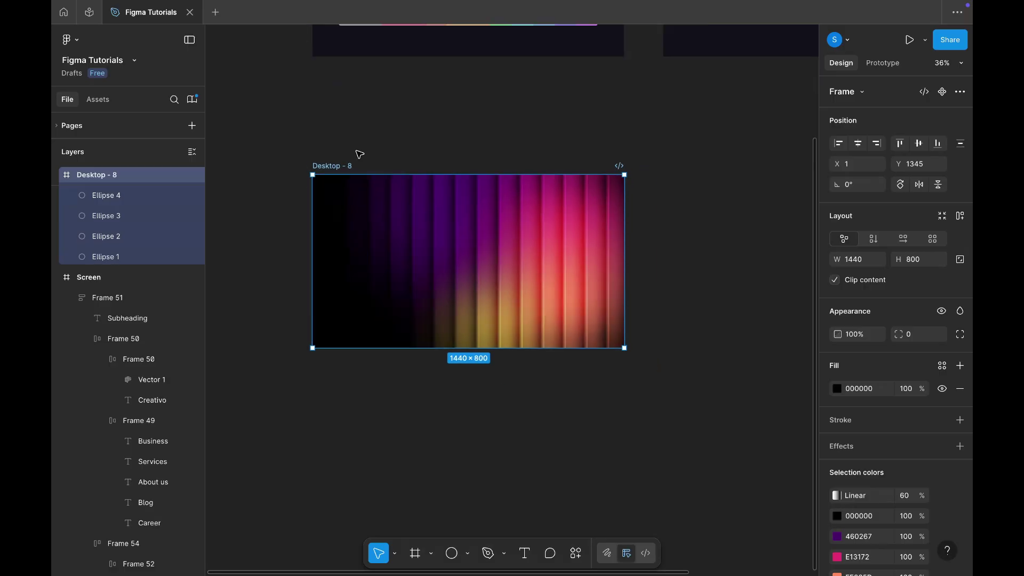
scroll(371, 154, "down", 3)
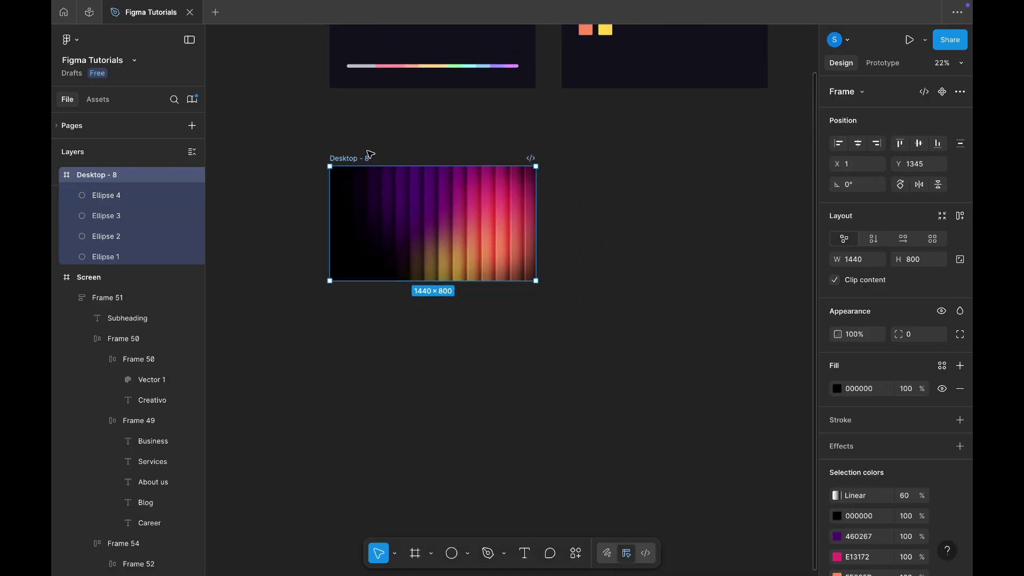
left_click_drag(344, 163, 584, 157)
scroll(729, 210, "up", 3)
scroll(677, 214, "right", 2)
scroll(626, 217, "up", 2)
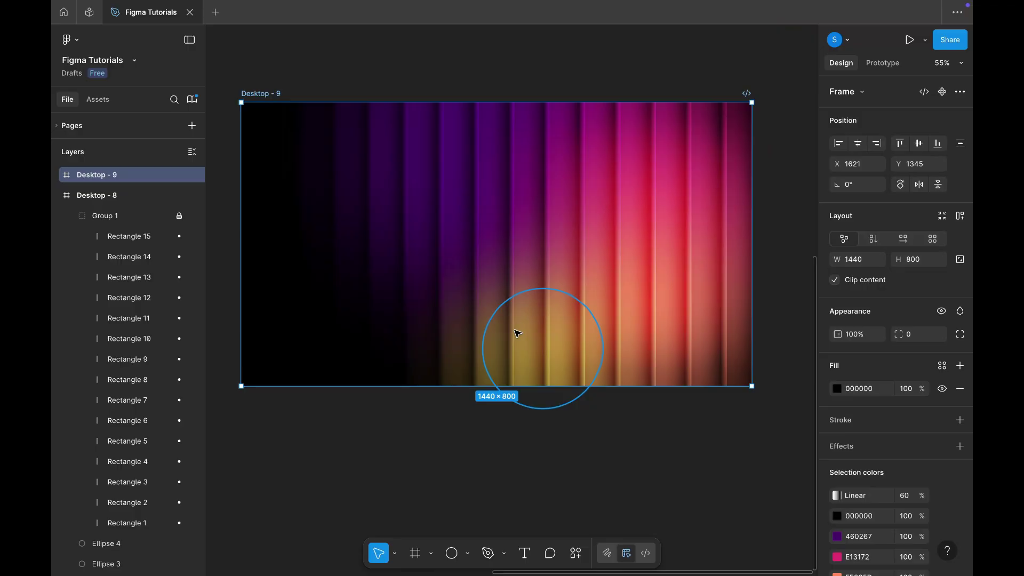
Step: In Desktop - 9, move yellow up-left, purple right, pink down and orange down-left
left_click(531, 339)
left_click_drag(532, 340, 487, 279)
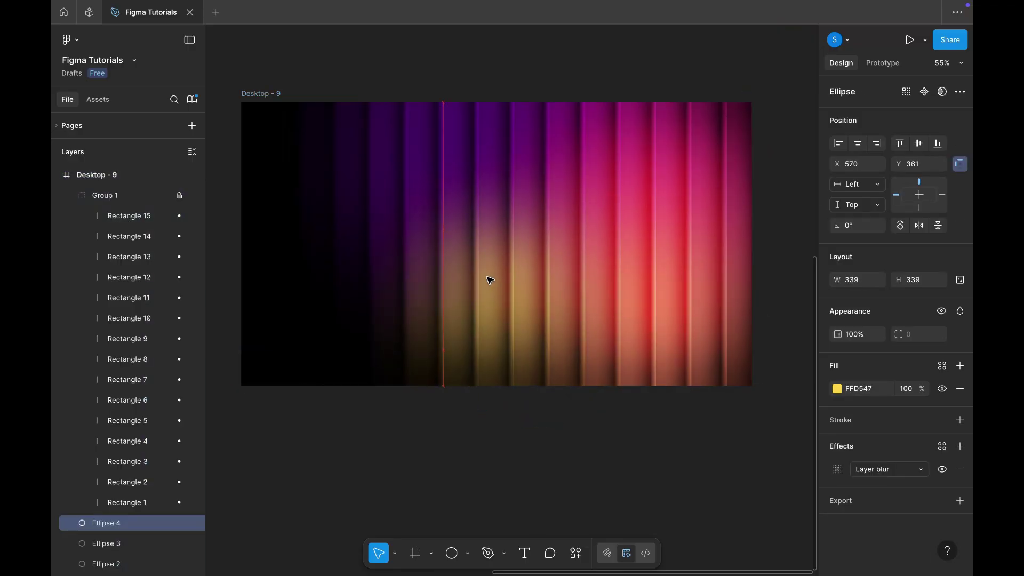
left_click(438, 168)
left_click_drag(438, 167, 526, 167)
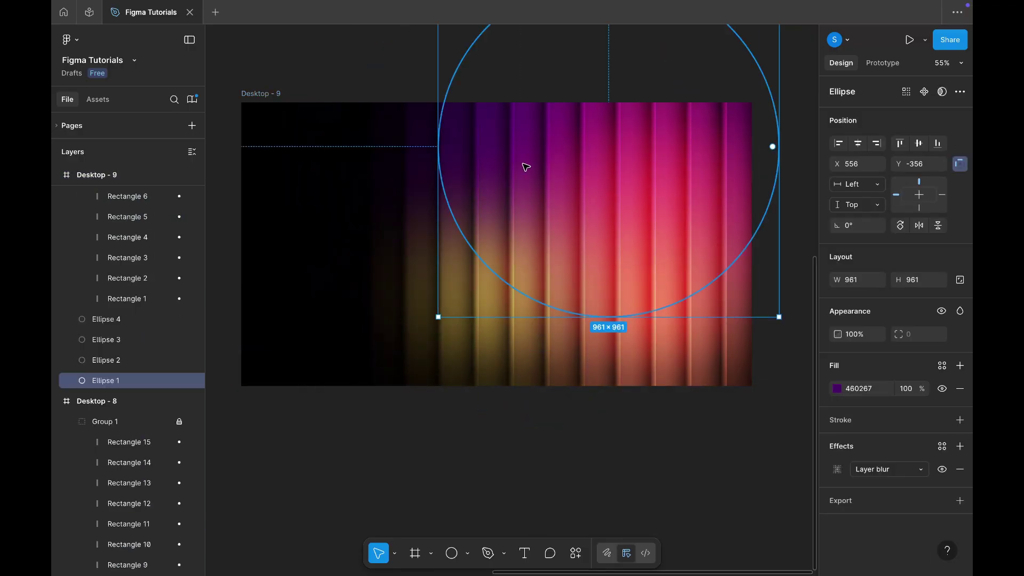
left_click(619, 186)
left_click_drag(666, 184, 663, 227)
left_click(629, 307)
left_click_drag(672, 294, 605, 354)
Step: Fine-tune the copy's glows, nudging yellow left and up and purple further right
left_click(486, 291)
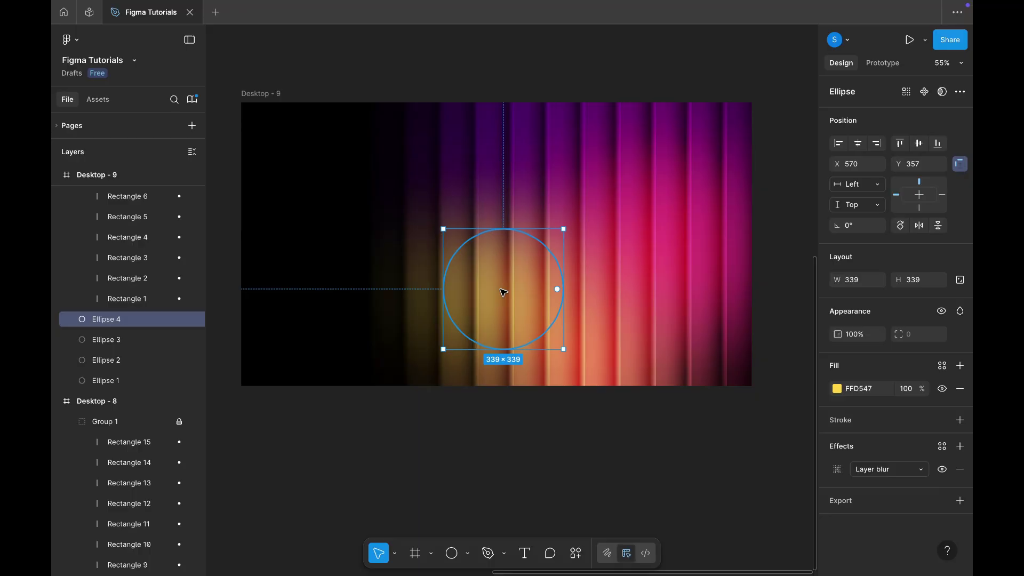
left_click_drag(496, 293, 474, 278)
left_click(590, 302)
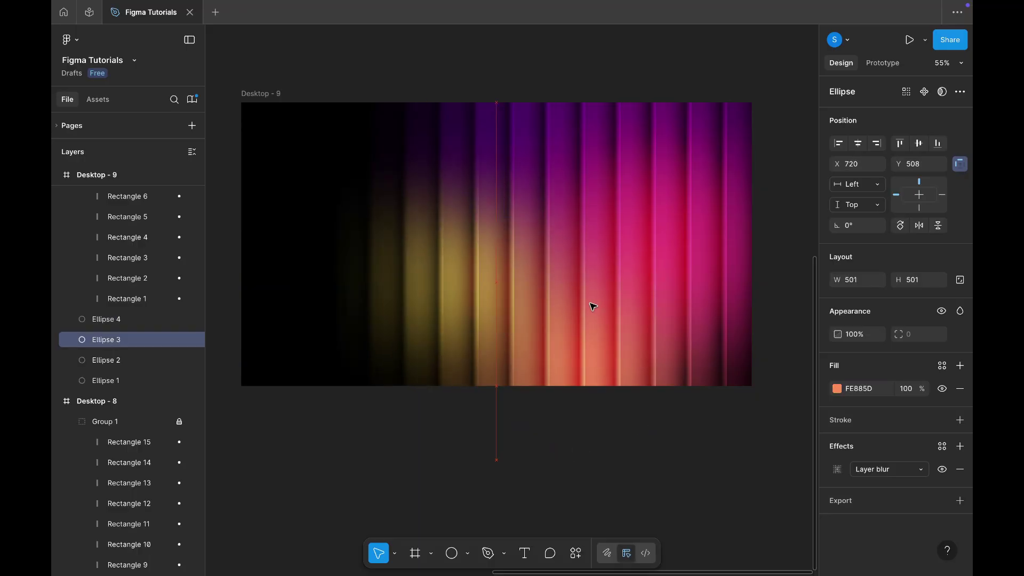
left_click(669, 220)
left_click(549, 110)
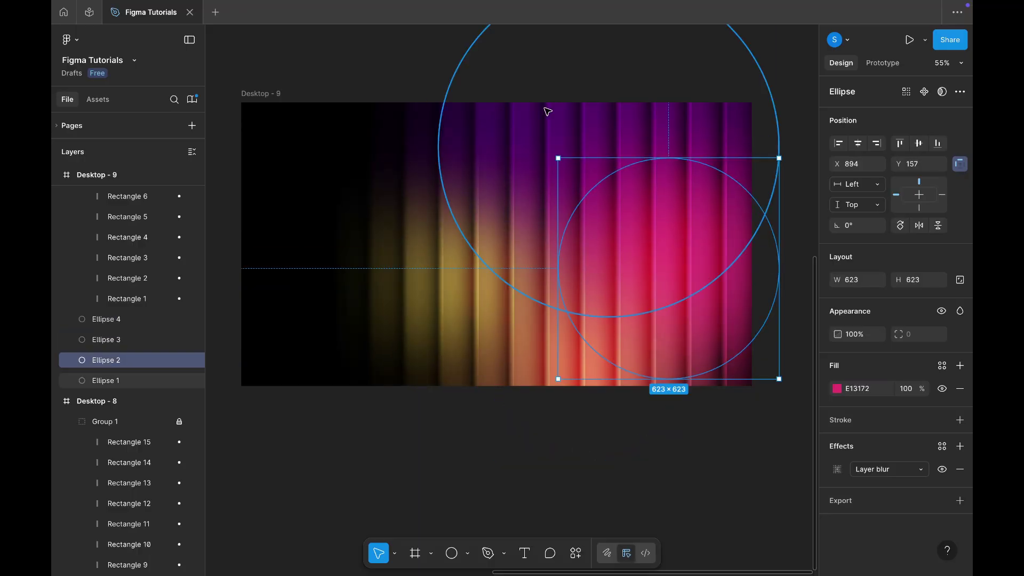
left_click_drag(541, 129, 552, 129)
scroll(551, 129, "down", 3)
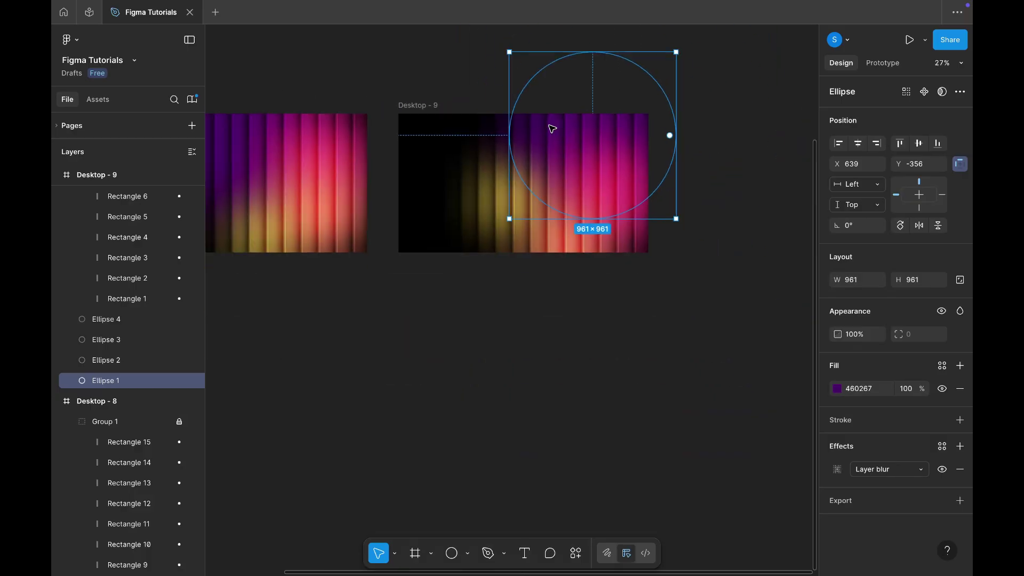
left_click(447, 94)
scroll(448, 94, "down", 2)
Step: Duplicate Desktop - 9 to its right as Desktop - 10 and zoom to it
left_click(434, 101)
left_click_drag(434, 101, 665, 107)
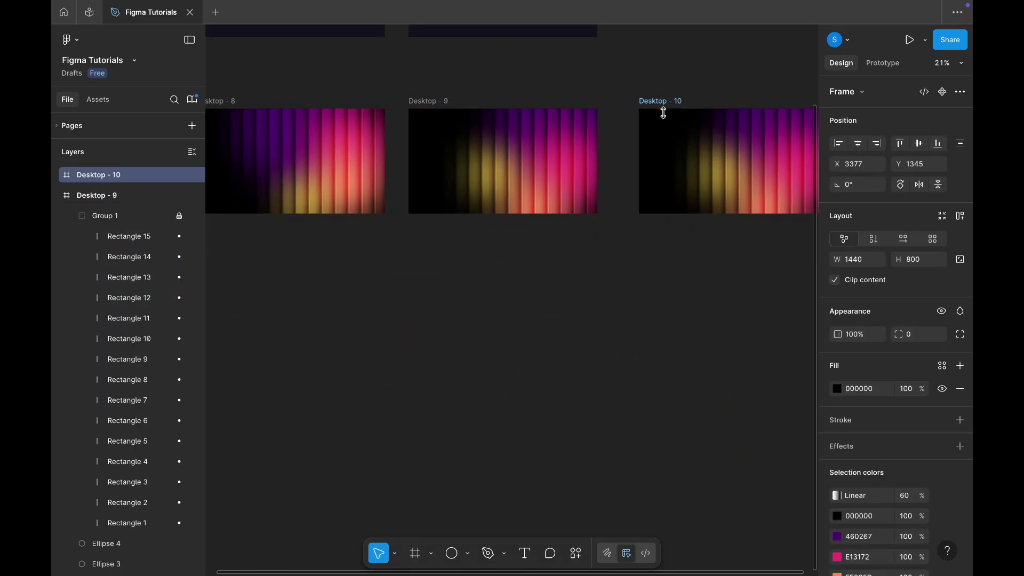
key("shift+2")
Step: In Desktop - 10, move yellow down-left, orange up-left, and reposition pink and purple
left_click_drag(640, 142, 539, 206)
left_click_drag(642, 301, 571, 267)
left_click_drag(708, 217, 709, 269)
left_click_drag(662, 149, 700, 183)
scroll(700, 183, "down", 5)
left_click(582, 99)
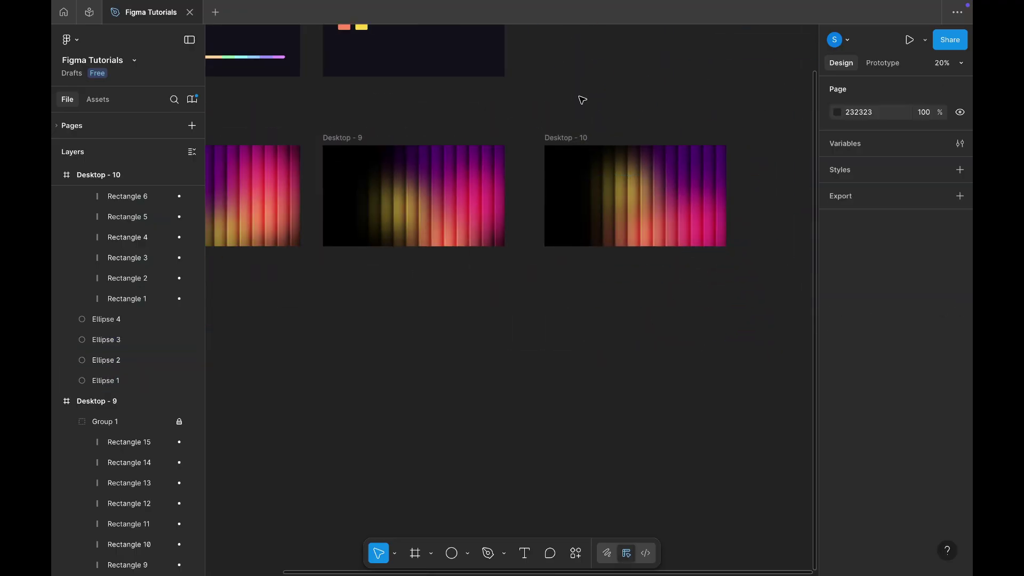
Step: Duplicate Desktop - 10 to its right as Desktop - 11
scroll(480, 115, "right", 3)
scroll(452, 119, "up", 3)
left_click(353, 138)
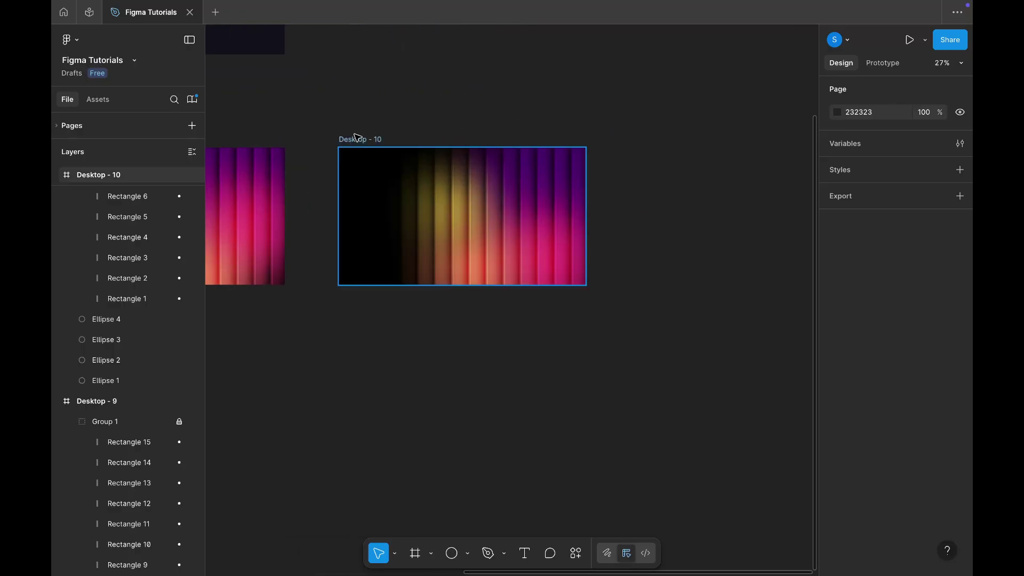
left_click_drag(354, 138, 656, 133)
Step: In Desktop - 11, move yellow up-right, orange up-left, pink left, and purple near the right edge
scroll(653, 135, "right", 5)
scroll(617, 192, "up", 4)
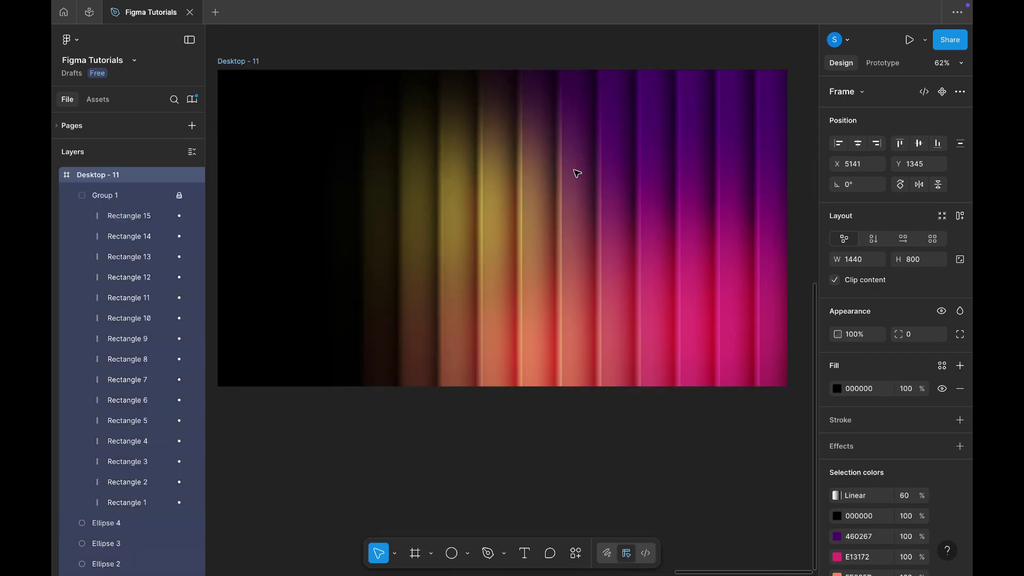
left_click(507, 190)
left_click_drag(479, 199, 551, 166)
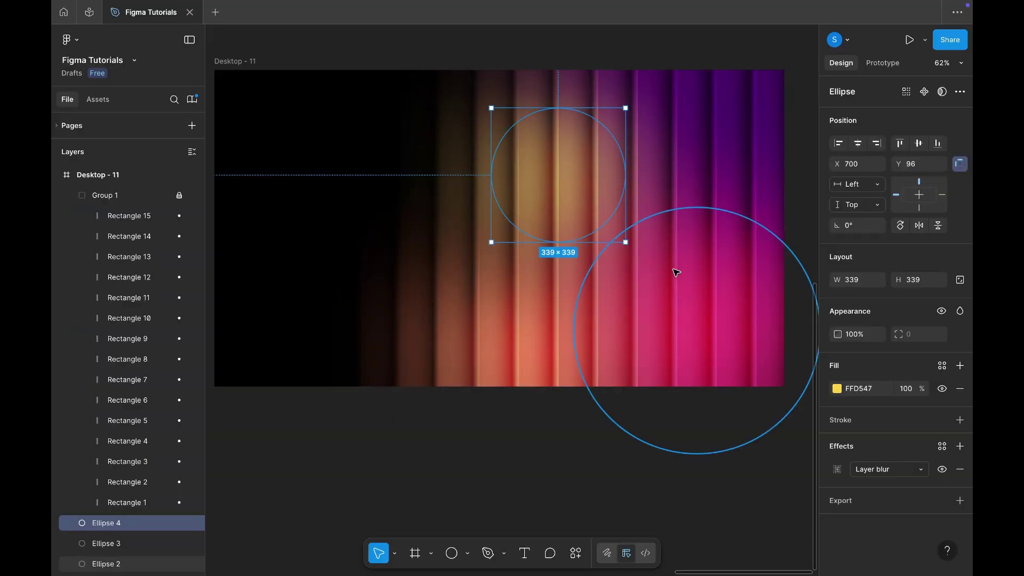
left_click_drag(542, 293, 478, 213)
left_click_drag(677, 293, 590, 295)
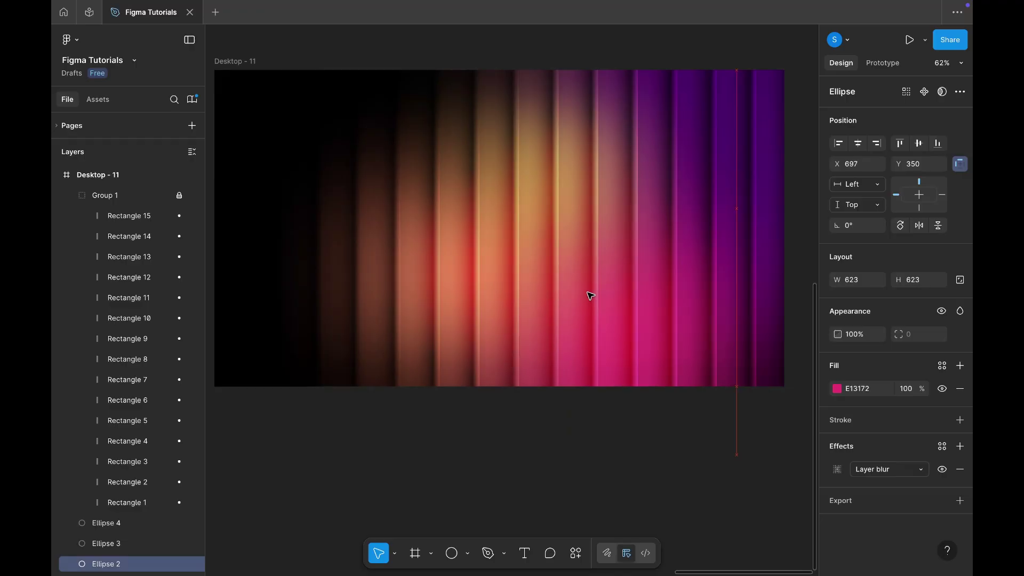
left_click(726, 160)
left_click_drag(726, 160, 697, 217)
scroll(697, 217, "down", 5)
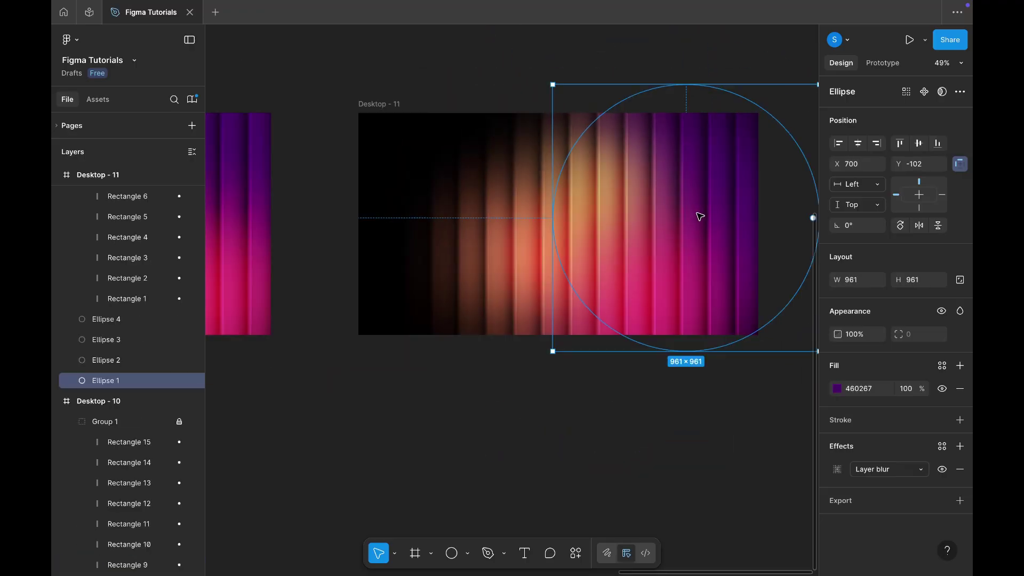
left_click(635, 337)
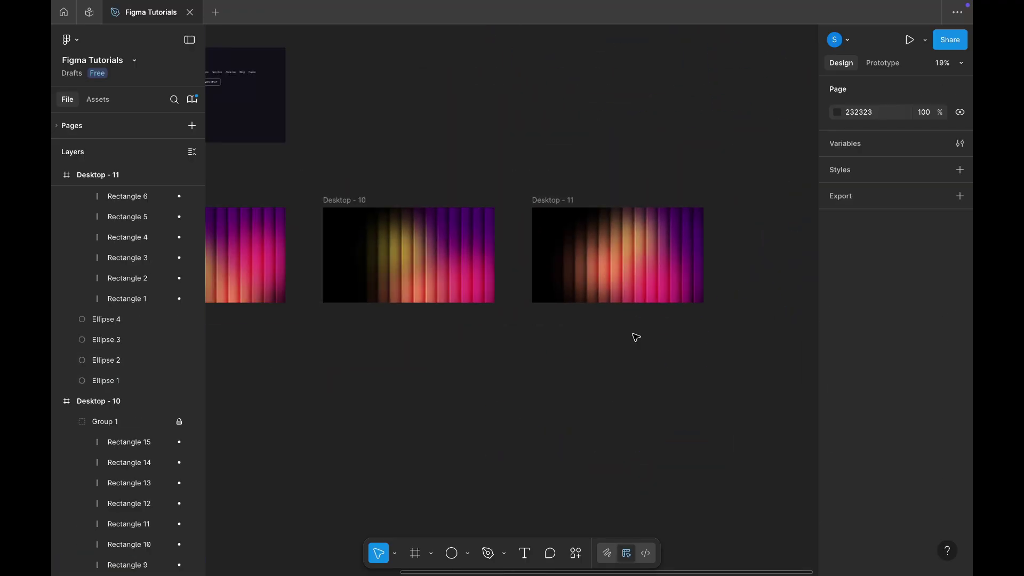
scroll(635, 338, "left", 10)
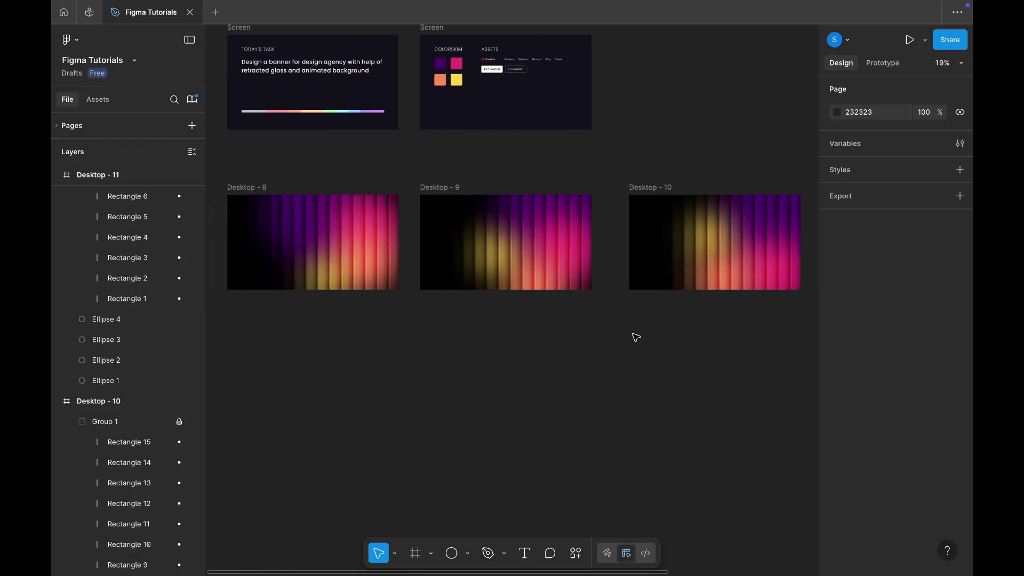
Step: Select Desktop - 8 through Desktop - 11 and tidy them to an even 316 spacing
left_click(251, 187)
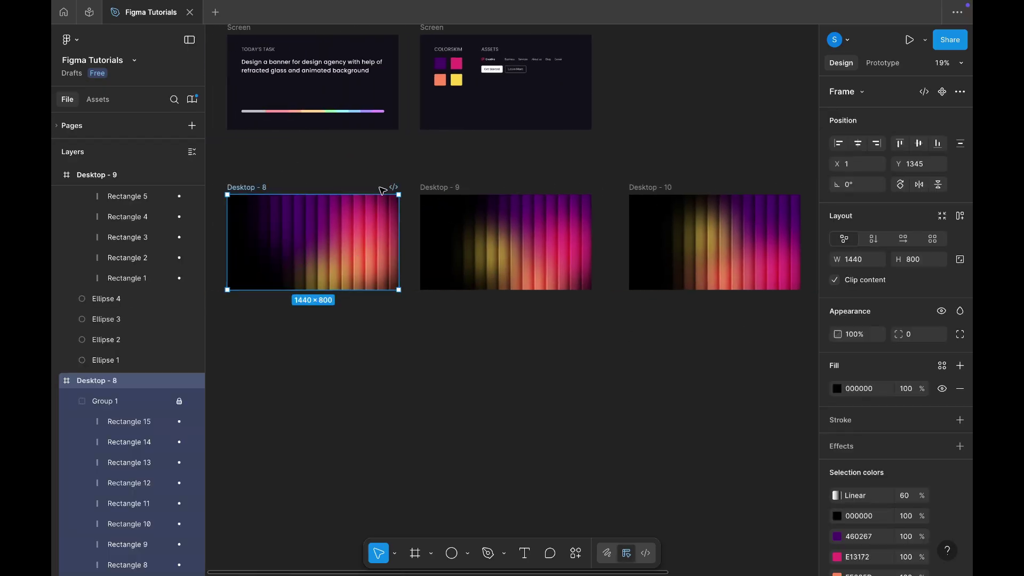
left_click(430, 190, "shift")
scroll(430, 191, "right", 4)
left_click(511, 187, "shift")
scroll(576, 213, "right", 5)
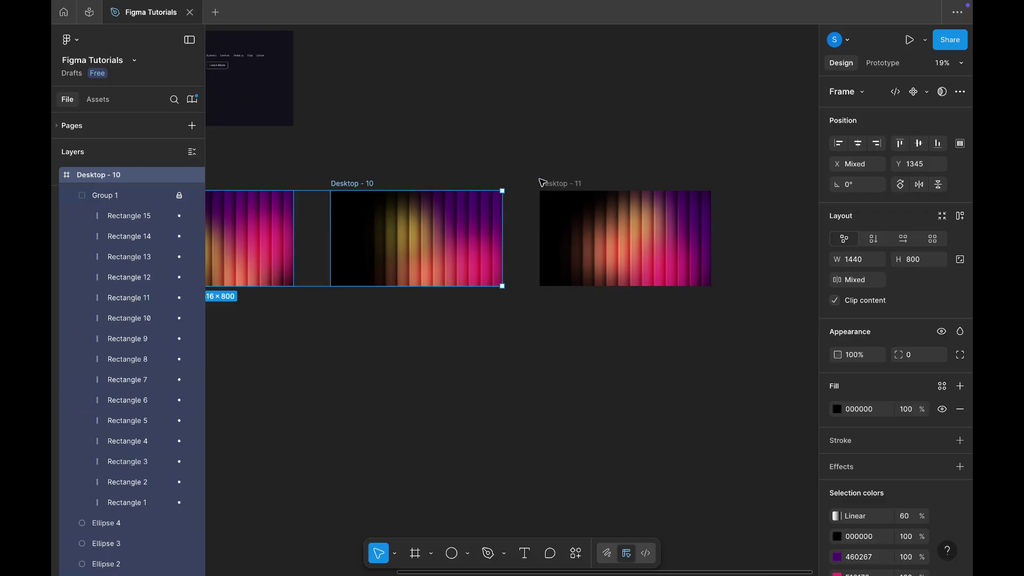
left_click(560, 183, "shift")
left_click(703, 279)
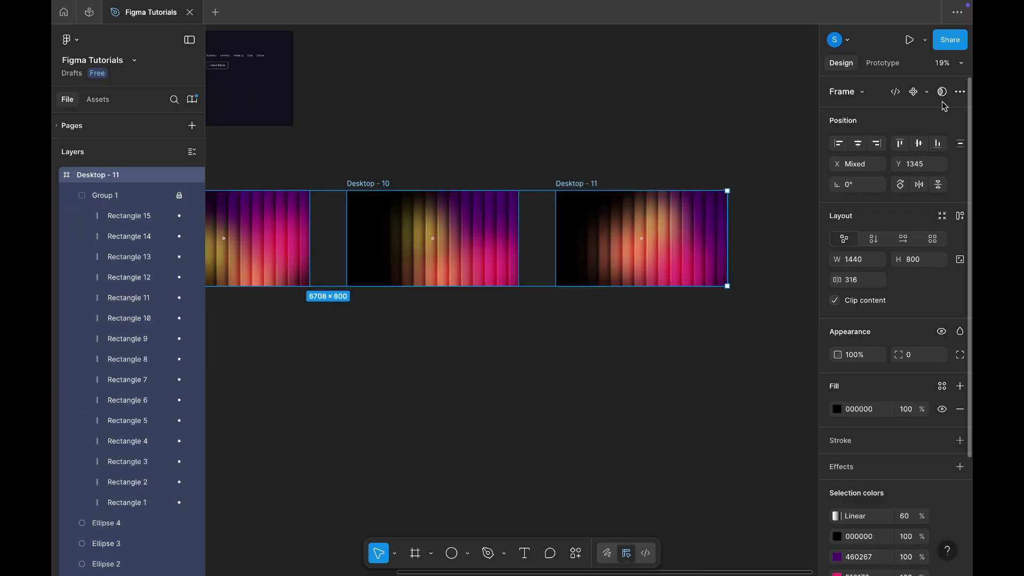
Step: Combine the four frames into a component set, Component 1, with 4 variants
left_click(960, 93)
left_click(960, 94)
left_click(928, 92)
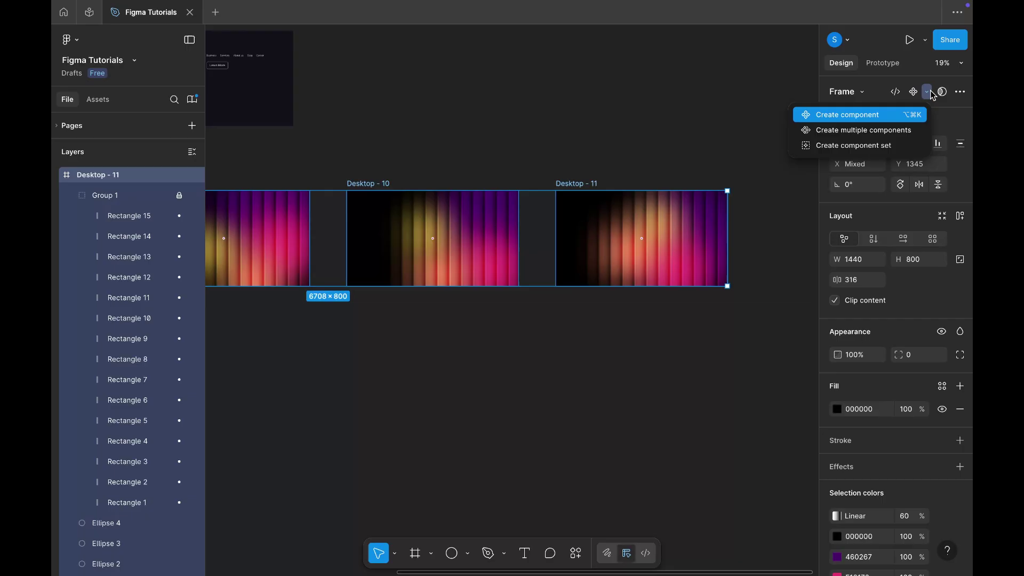
left_click(898, 149)
scroll(717, 160, "left", 3)
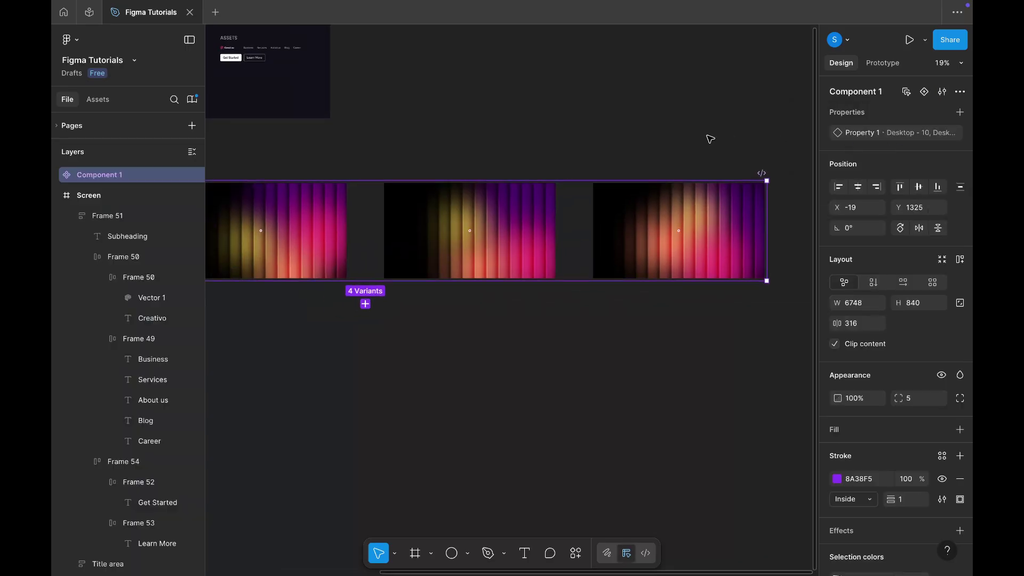
scroll(709, 139, "left", 3)
Step: In Prototype mode, connect the Desktop - 8 variant to Desktop - 9
scroll(466, 194, "up", 5)
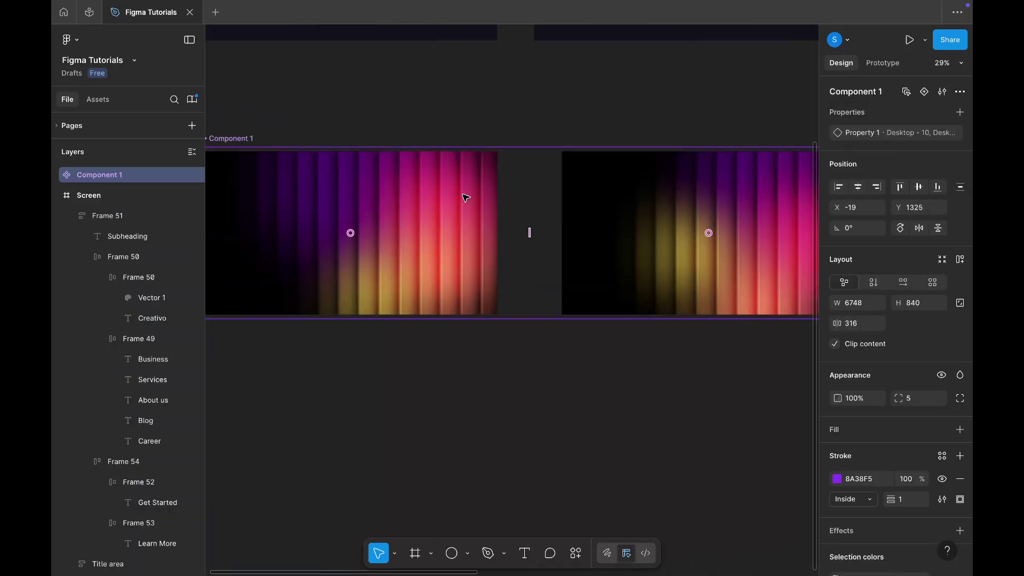
scroll(532, 251, "left", 4)
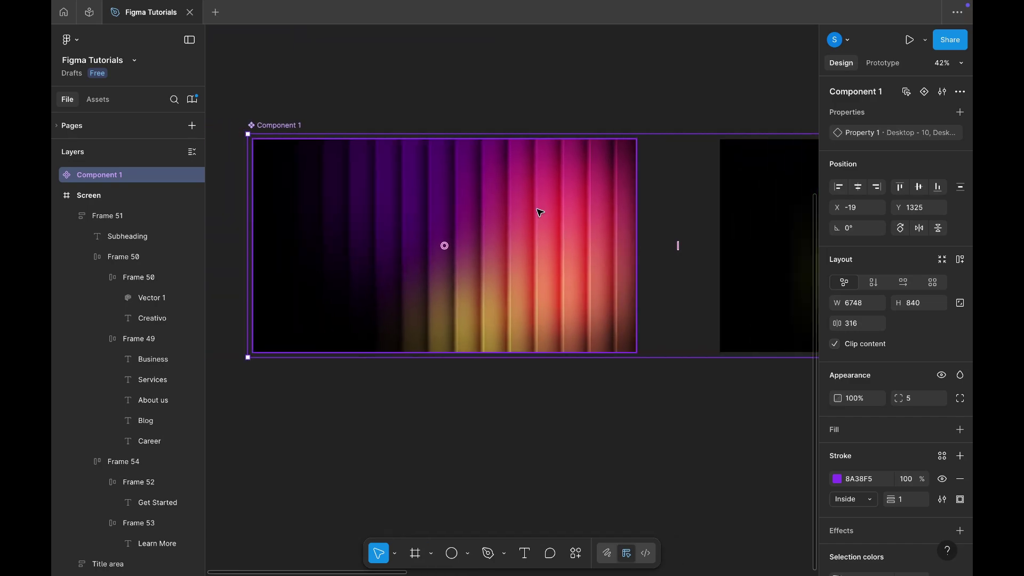
left_click(540, 212)
left_click(881, 63)
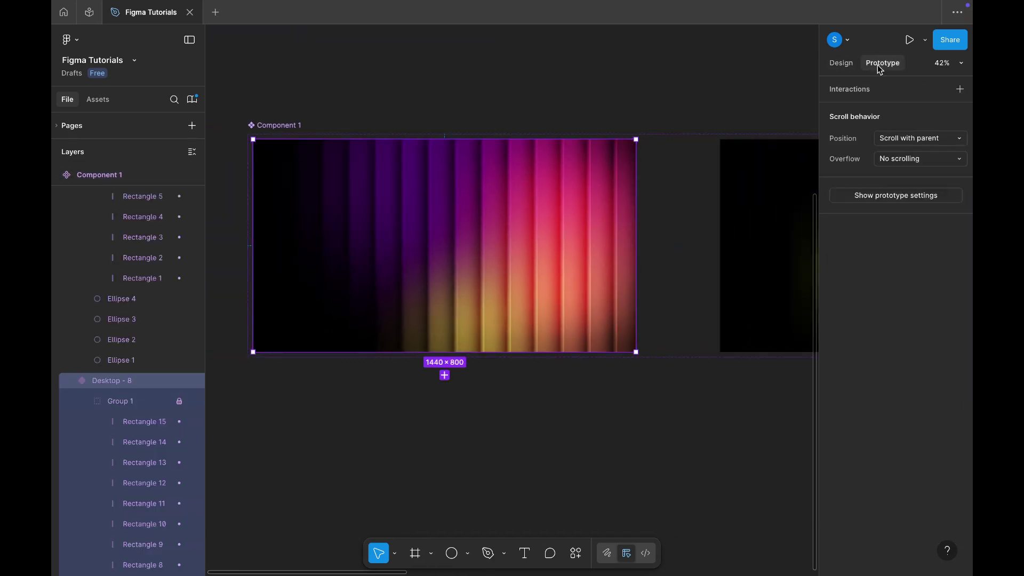
scroll(600, 260, "up", 3)
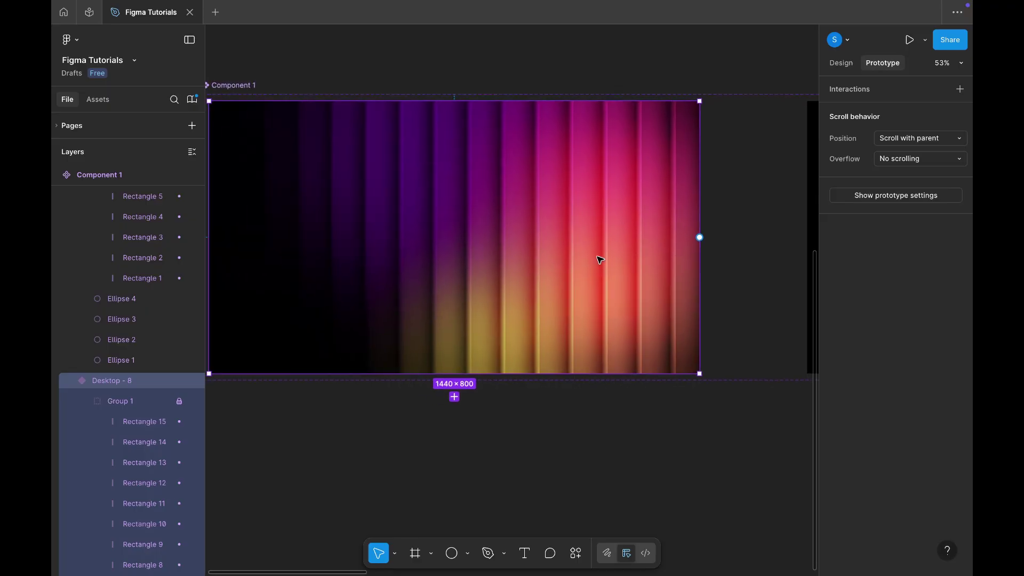
scroll(624, 246, "down", 2)
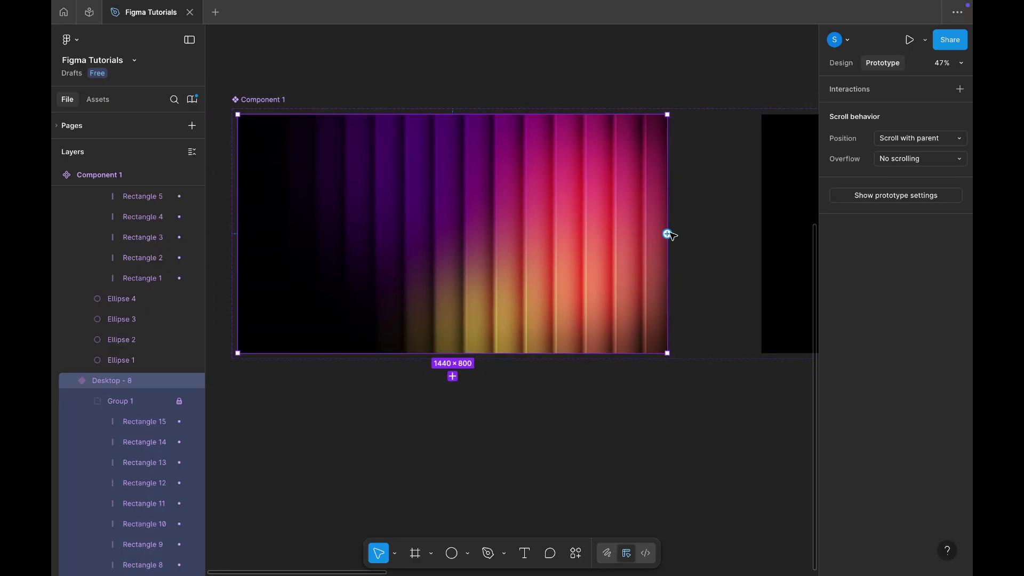
left_click_drag(667, 233, 797, 221)
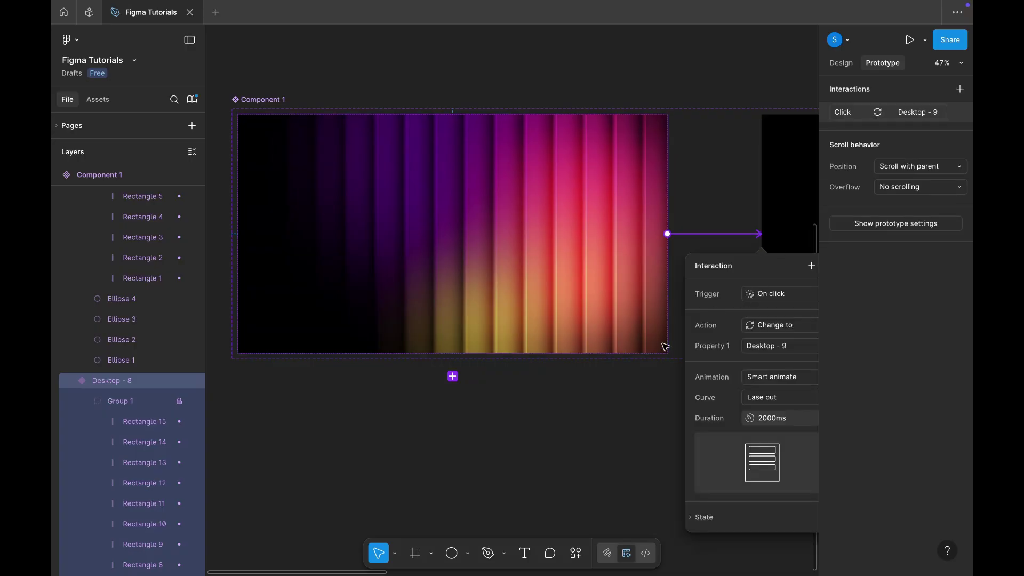
Step: Set the transition to After delay 1ms, Smart animate, duration 2400ms
left_click(604, 306)
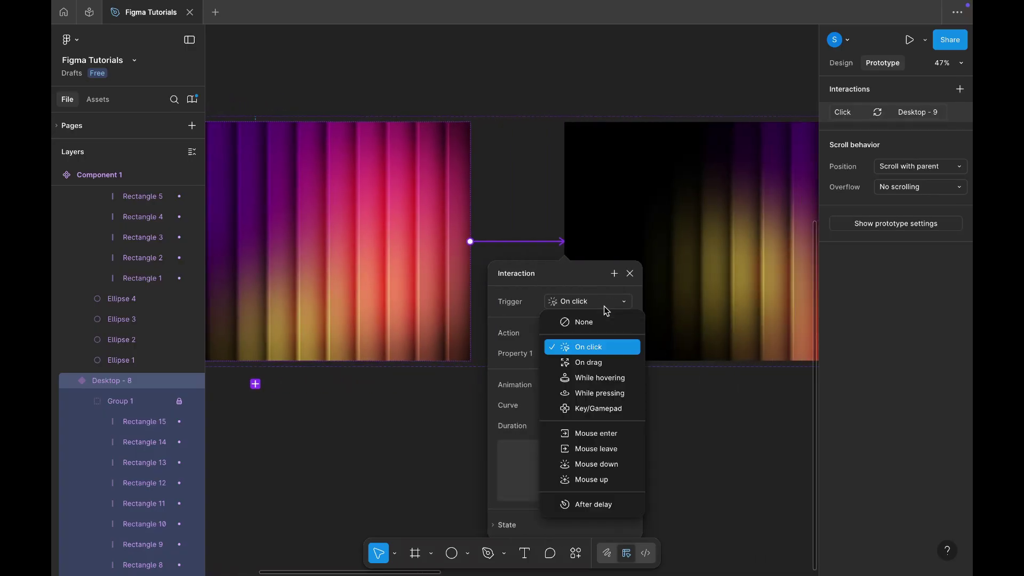
left_click(606, 503)
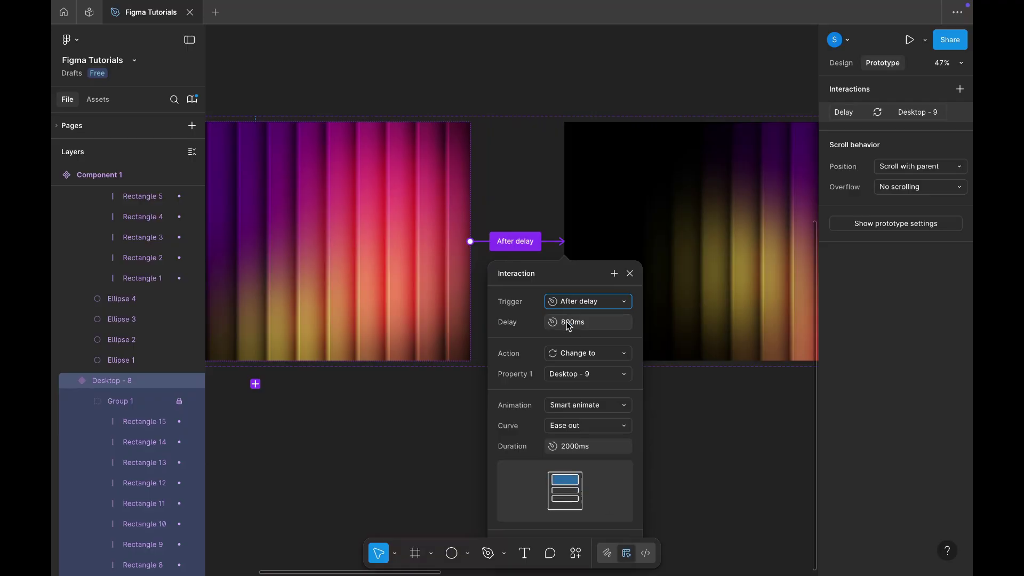
left_click(568, 326)
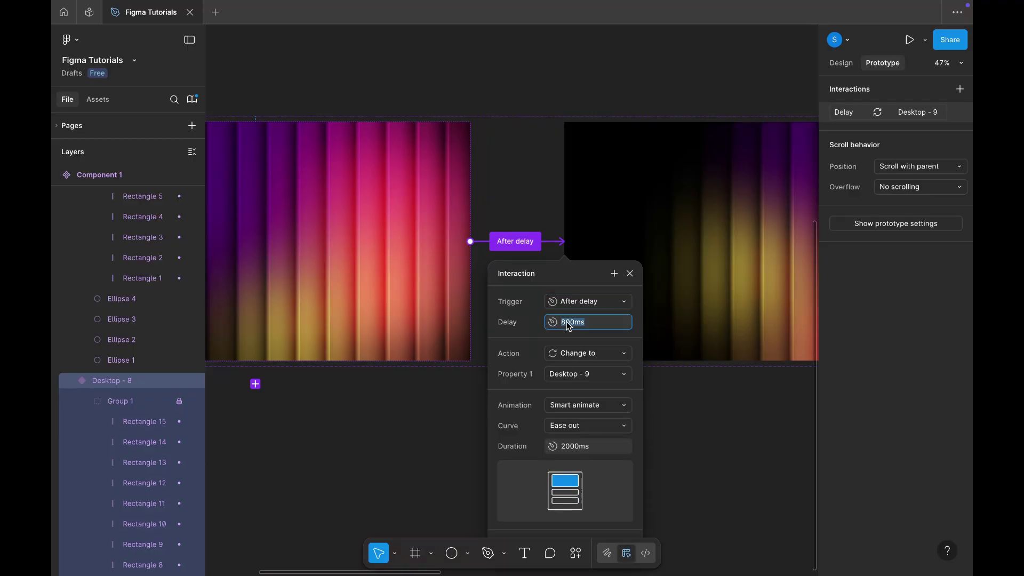
key("Return")
left_click(577, 409)
left_click(577, 409)
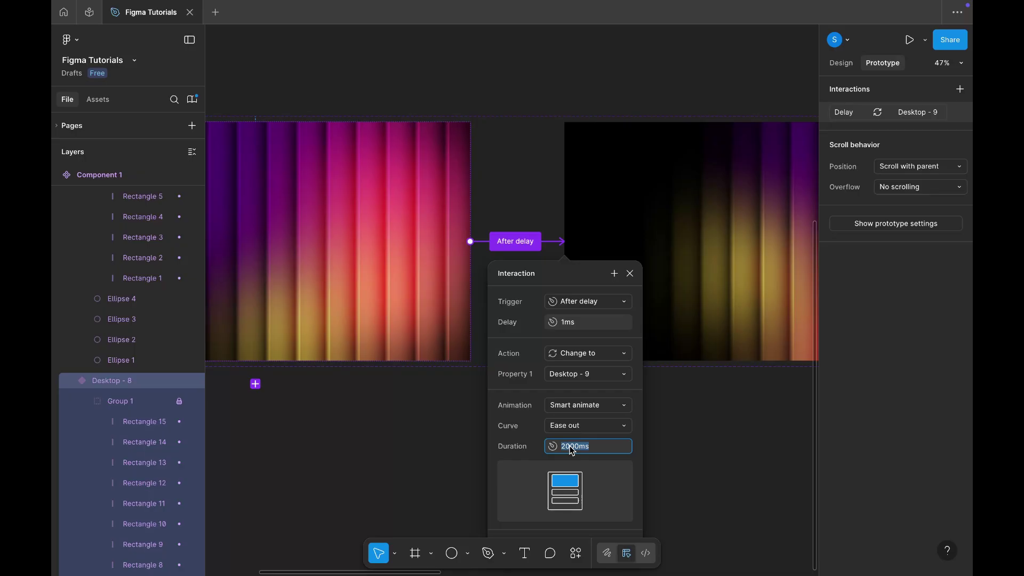
type("2400")
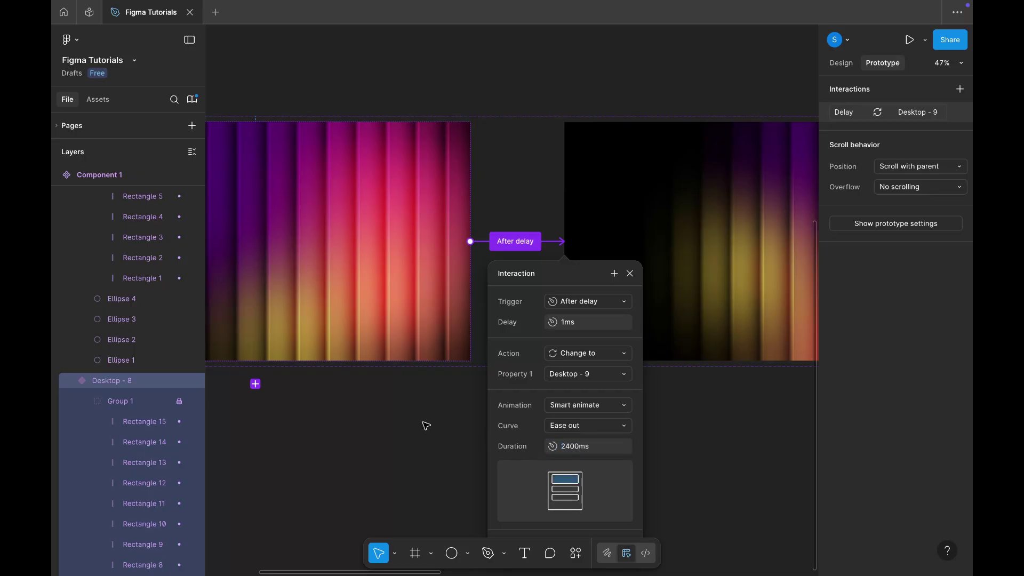
Step: Connect Desktop - 9 to Desktop - 10 with an After delay trigger of 1ms
key("Escape")
scroll(453, 341, "right", 5)
left_click(494, 260)
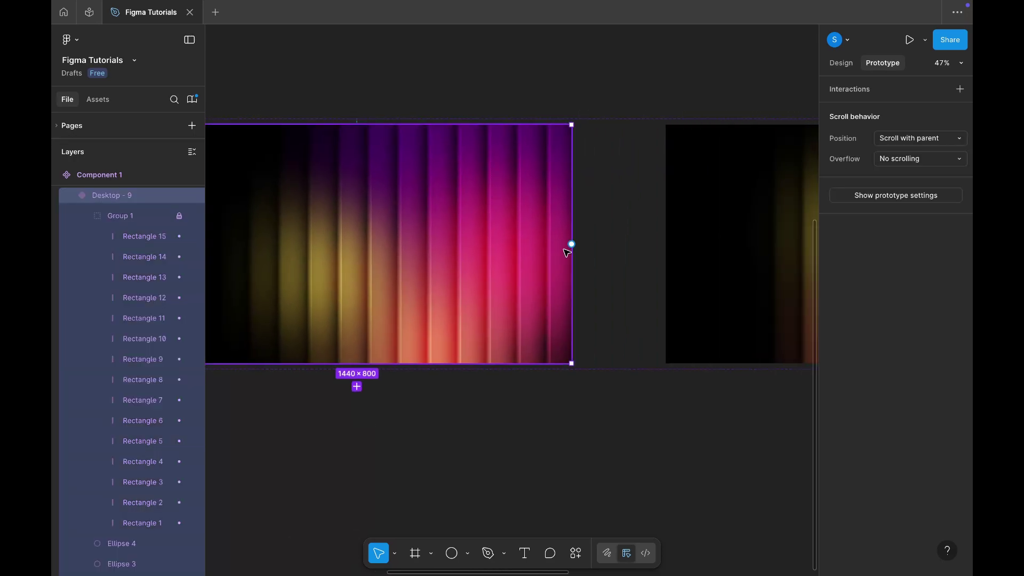
left_click_drag(571, 243, 692, 246)
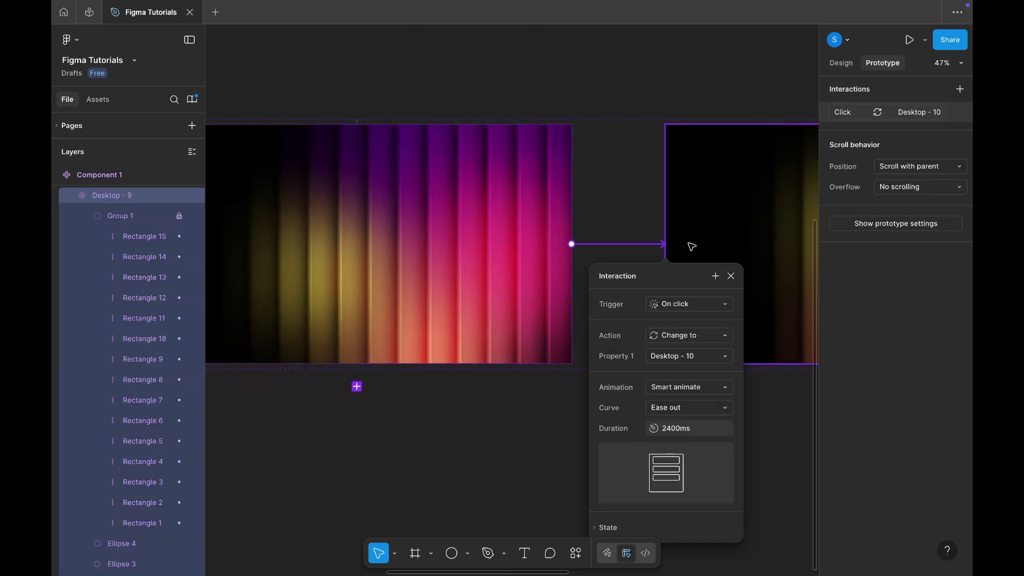
left_click(689, 303)
left_click(691, 504)
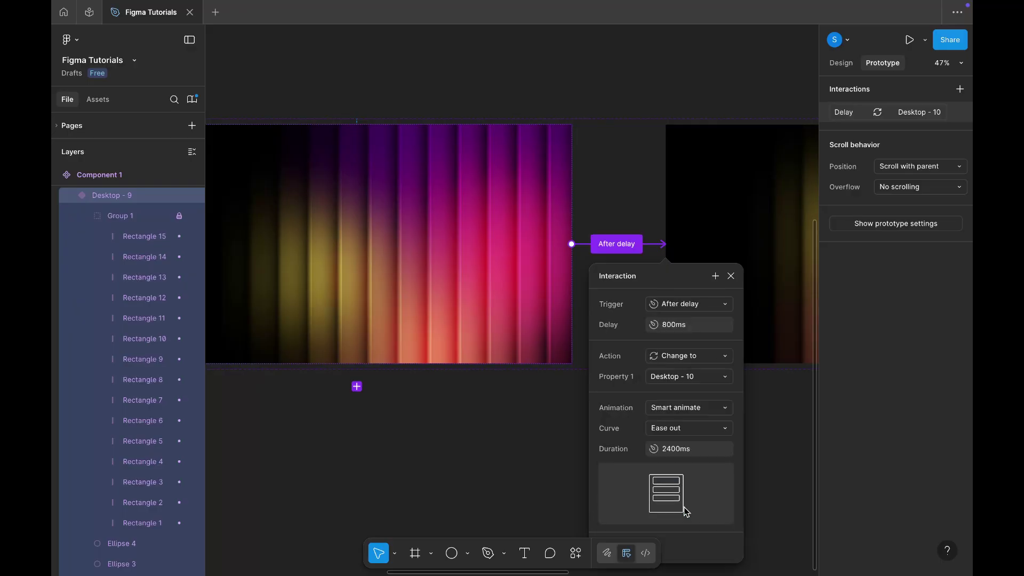
left_click(673, 323)
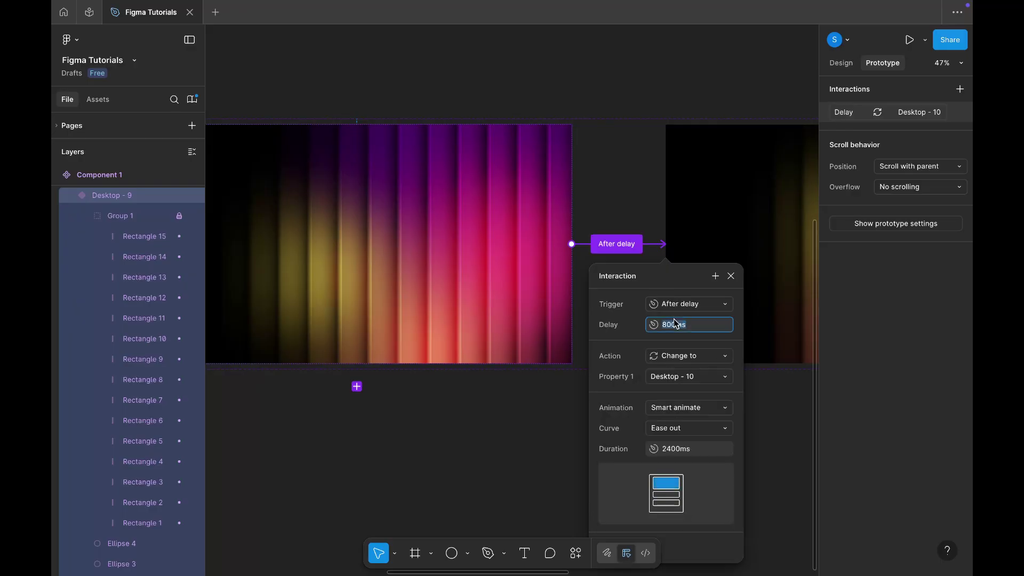
type("1")
key("Return")
left_click(550, 432)
Step: Connect Desktop - 10 to Desktop - 11 with an After delay trigger of 1ms
scroll(549, 431, "right", 10)
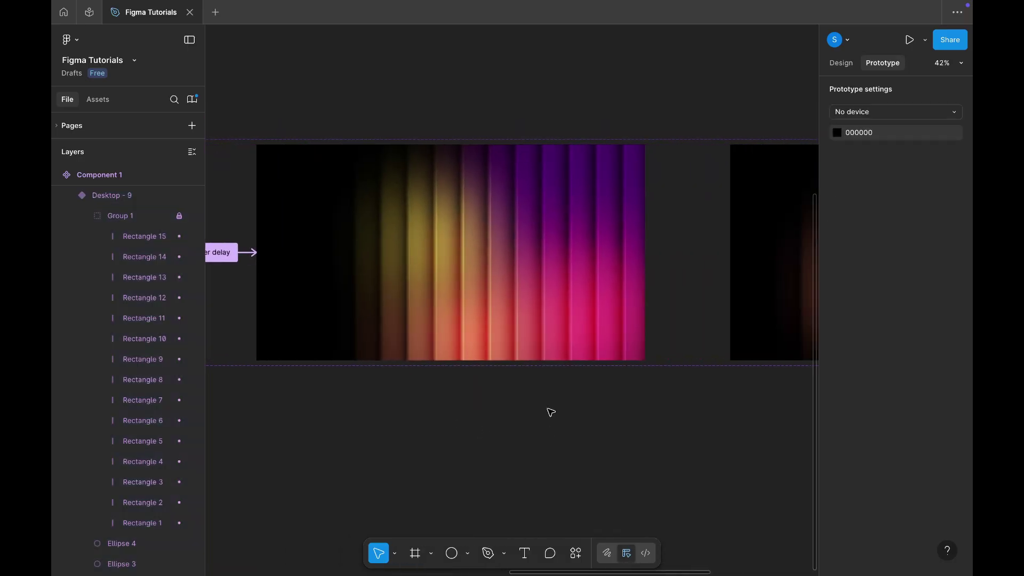
left_click_drag(644, 253, 771, 253)
scroll(580, 398, "right", 5)
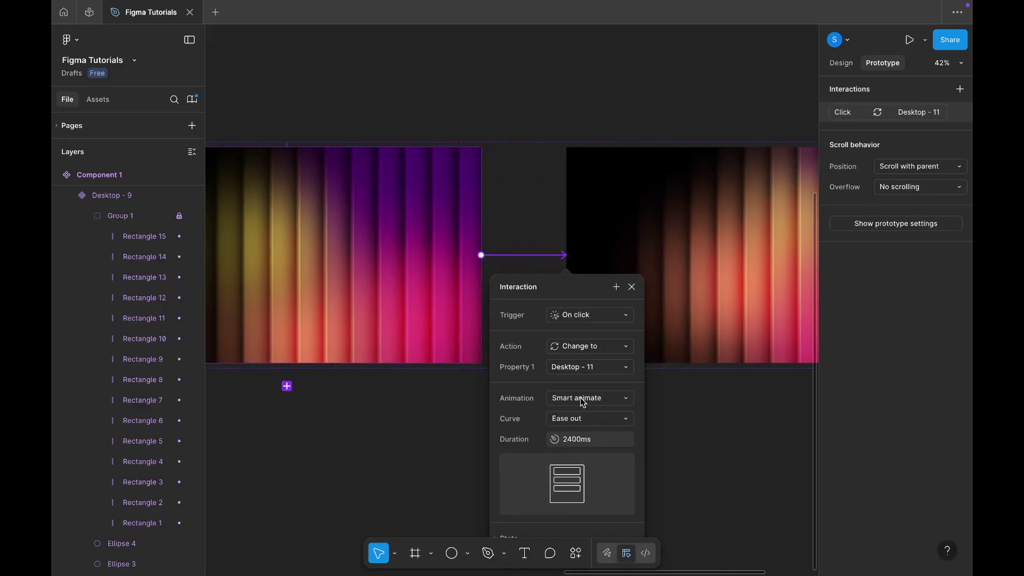
left_click(585, 321)
left_click(572, 507)
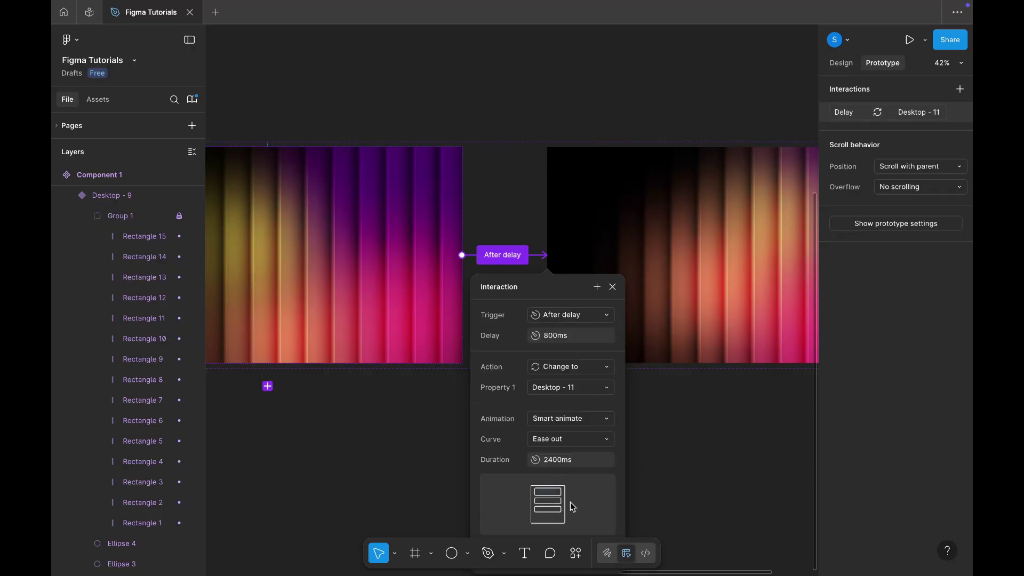
left_click(549, 336)
type("1")
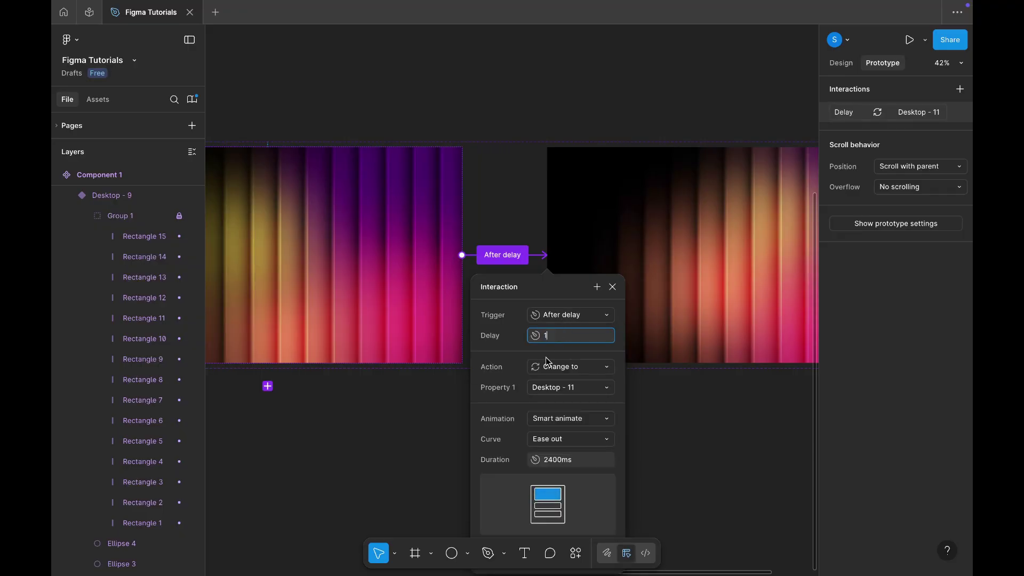
key("Return")
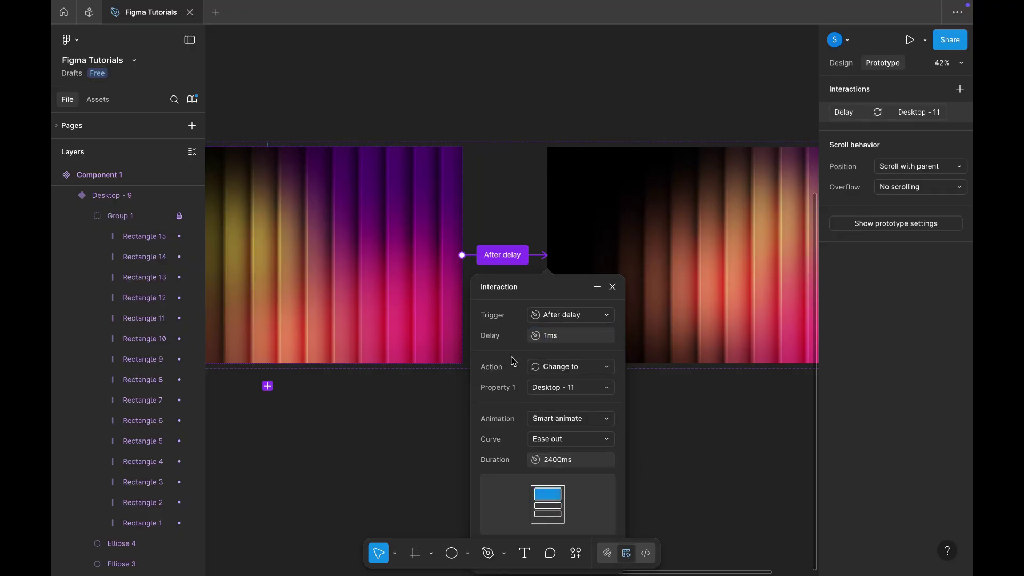
left_click(632, 401)
scroll(631, 401, "right", 5)
Step: Connect Desktop - 11 back to Desktop - 8 with an After delay trigger of 1ms
scroll(631, 402, "down", 3)
left_click(585, 322)
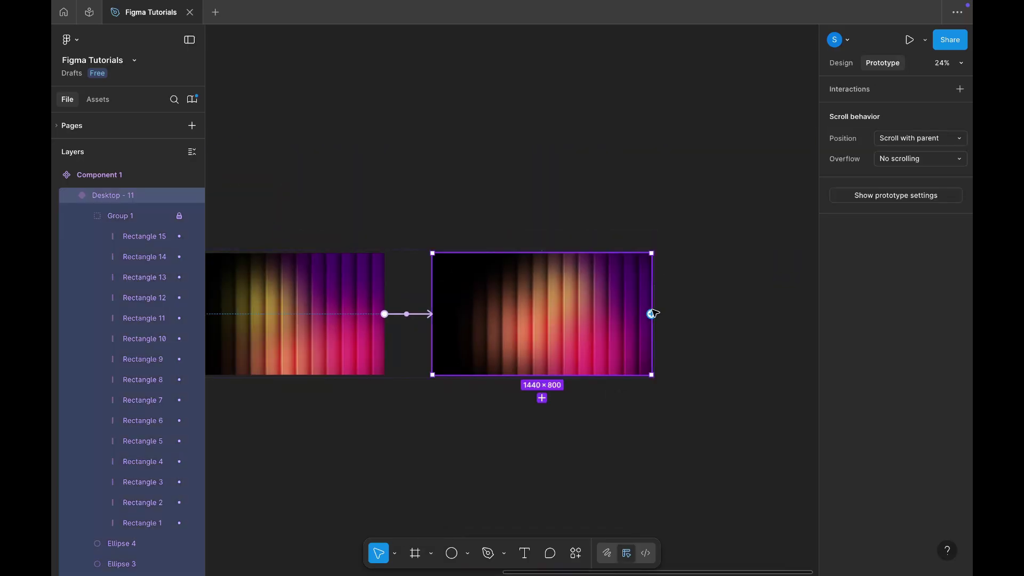
scroll(653, 313, "down", 5)
left_click_drag(651, 311, 273, 306)
left_click(315, 373)
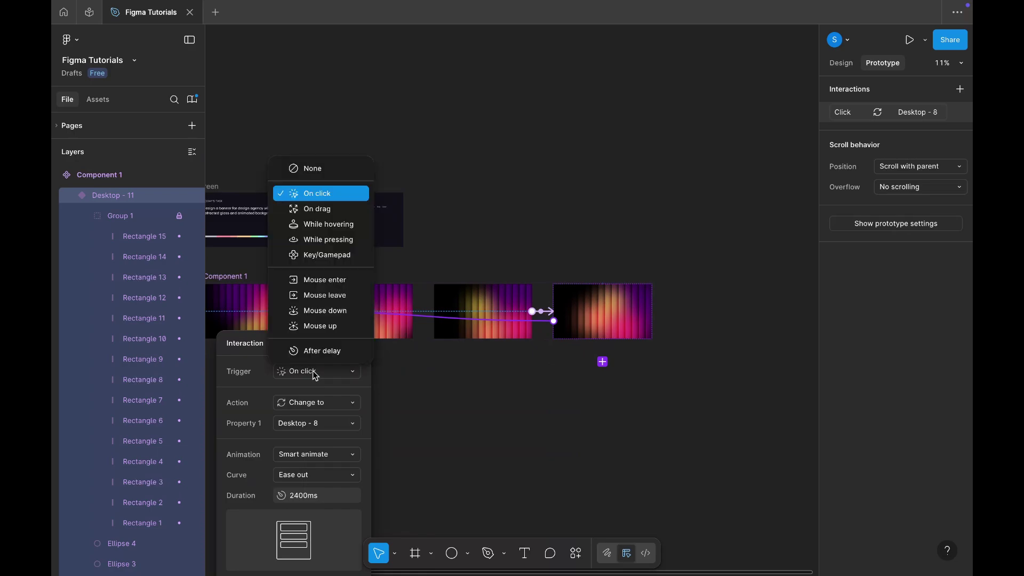
left_click(322, 351)
left_click(299, 391)
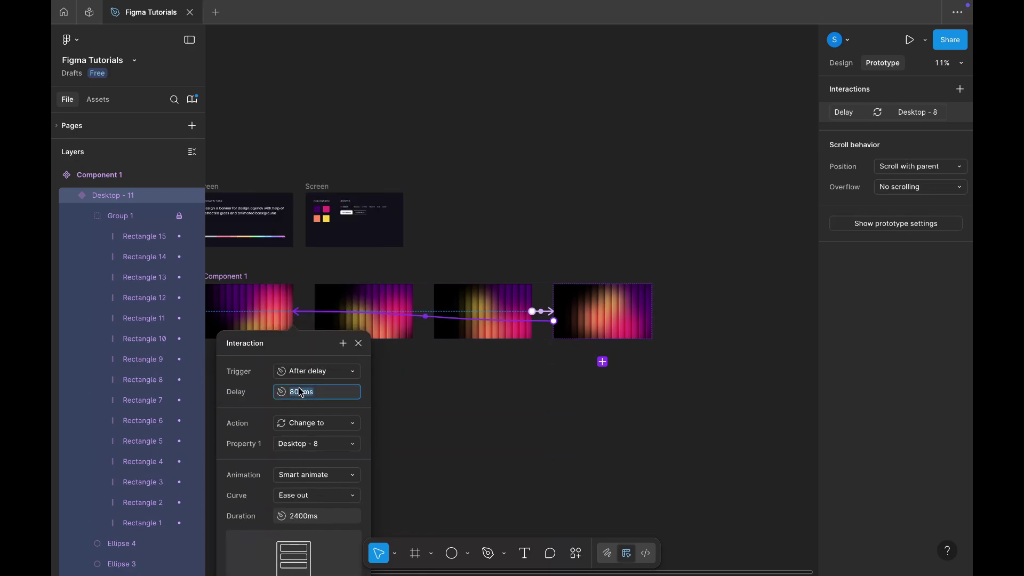
type("1")
key("Return")
left_click(443, 423)
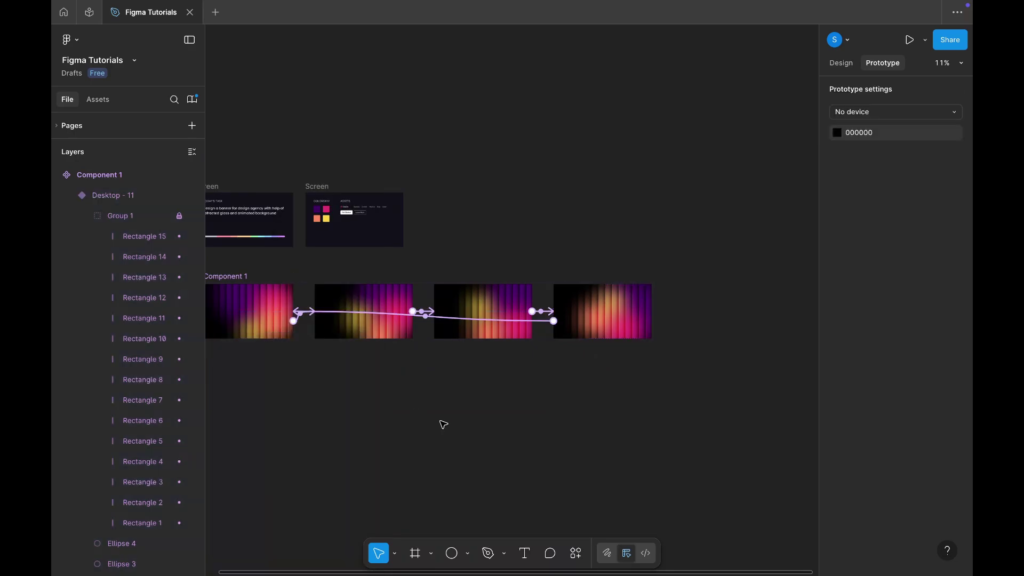
Step: Create a new white 1440×800 desktop frame with the Frame tool
scroll(443, 424, "left", 3)
scroll(443, 424, "up", 3)
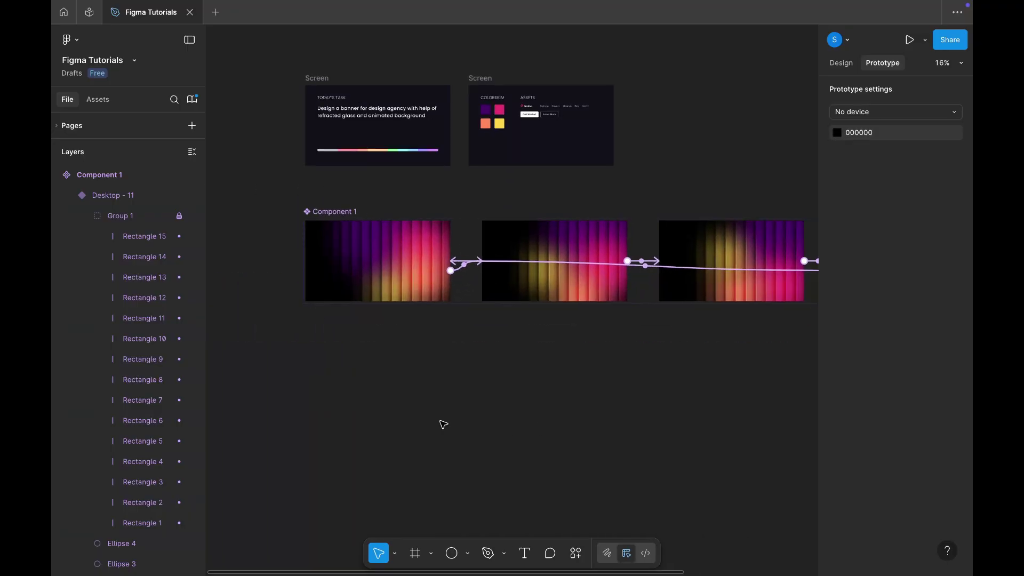
scroll(443, 424, "down", 1)
scroll(443, 424, "left", 1)
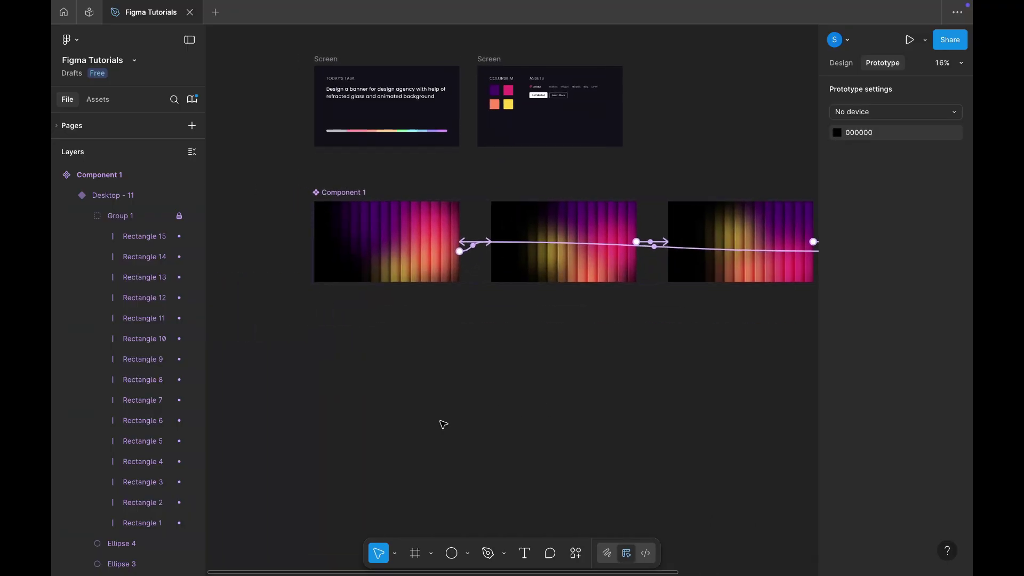
key("f")
left_click(407, 406)
Step: Zoom to the new Desktop - 10 frame and show the design properties
scroll(407, 408, "down", 2)
scroll(407, 407, "left", 1)
key("shift+2")
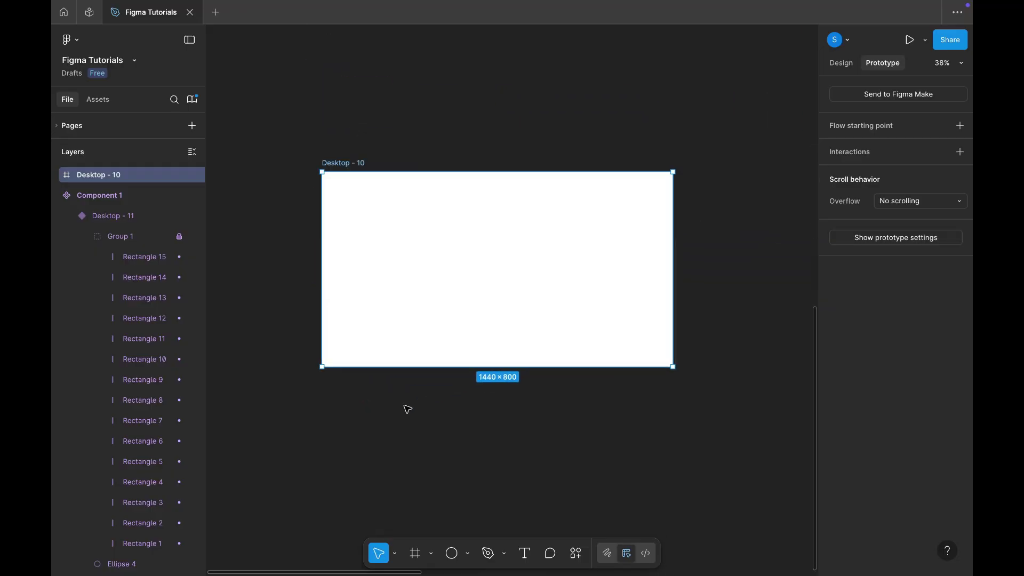
left_click(841, 63)
left_click(598, 112)
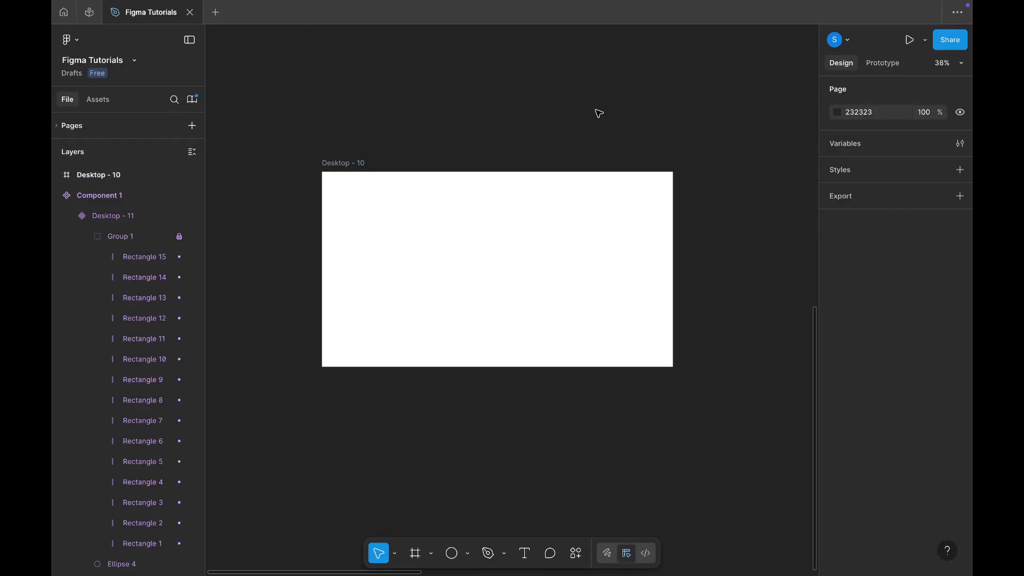
left_click(340, 175)
left_click(258, 114)
Step: Place a Component 1 instance from Assets Page 16 into Desktop - 10, centred on both axes
left_click(98, 99)
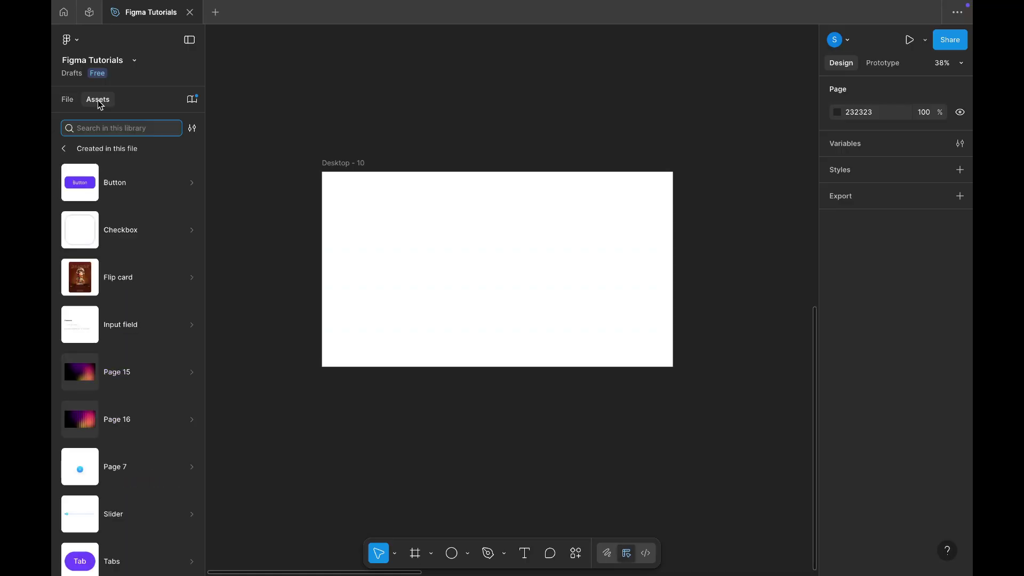
left_click(147, 415)
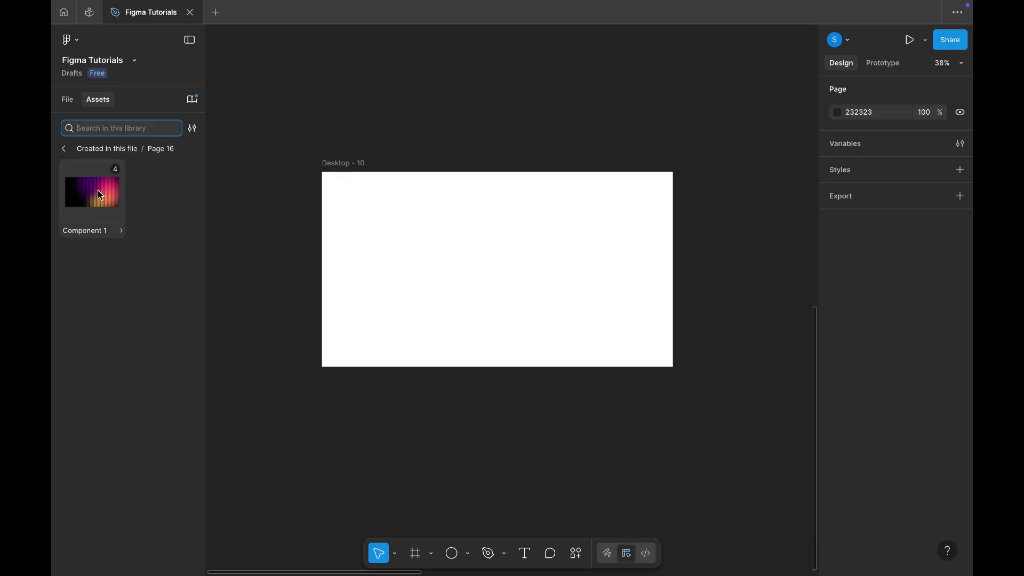
left_click_drag(98, 189, 520, 434)
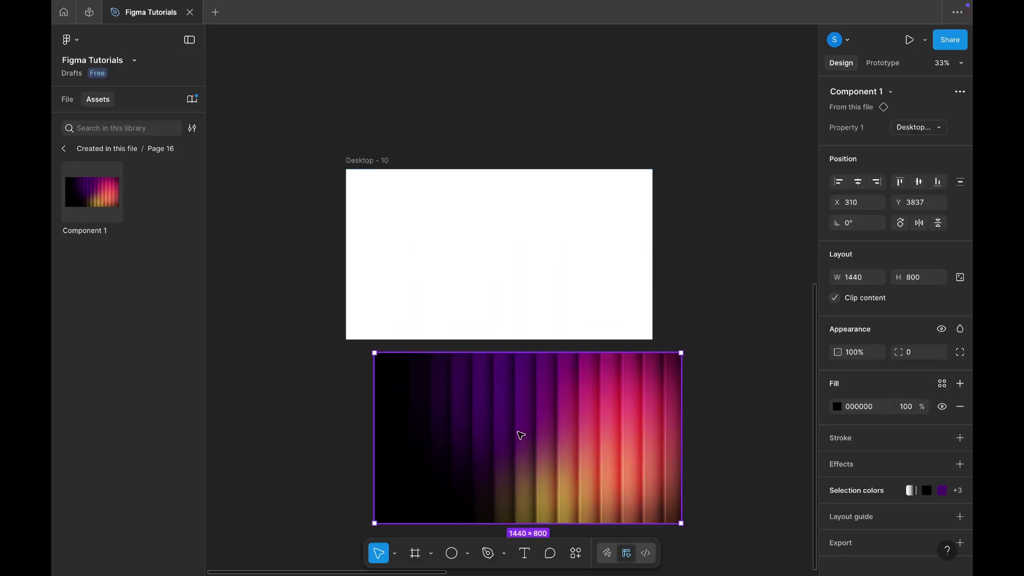
left_click_drag(492, 373, 482, 249)
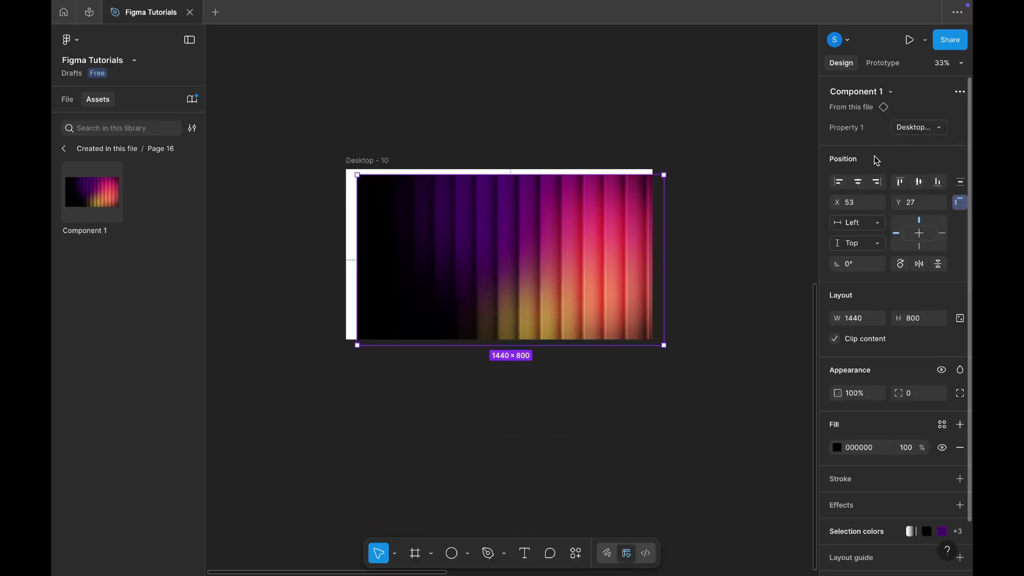
left_click(858, 181)
left_click(918, 182)
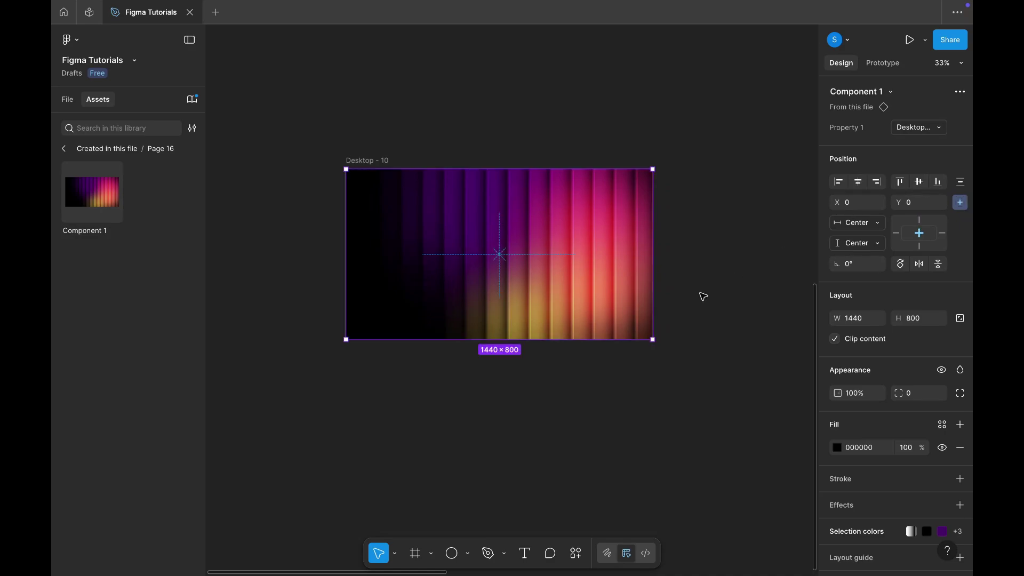
left_click(702, 296)
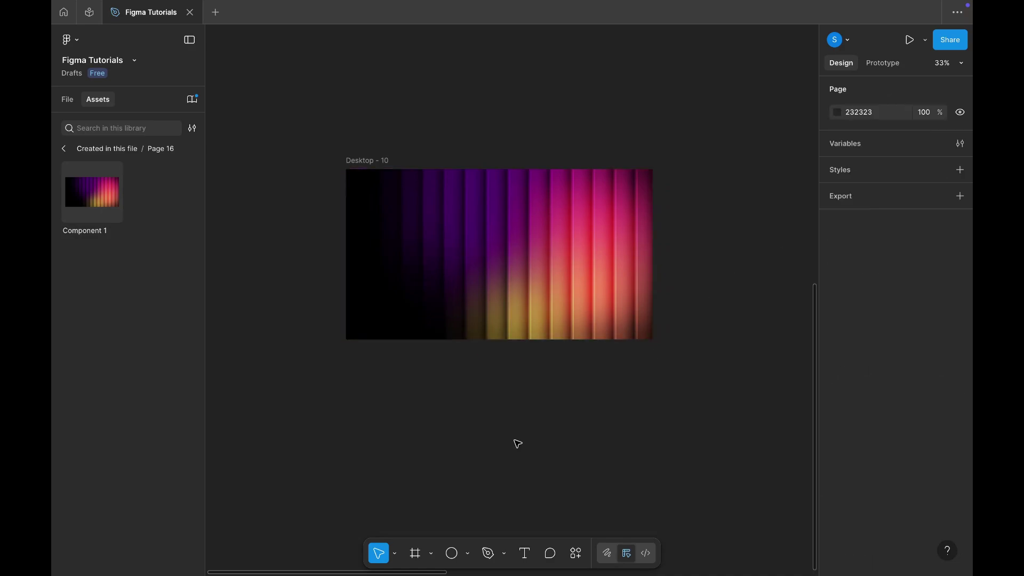
Step: Paste the Creativo navigation bar into the Desktop - 10 frame
scroll(517, 444, "down", 3)
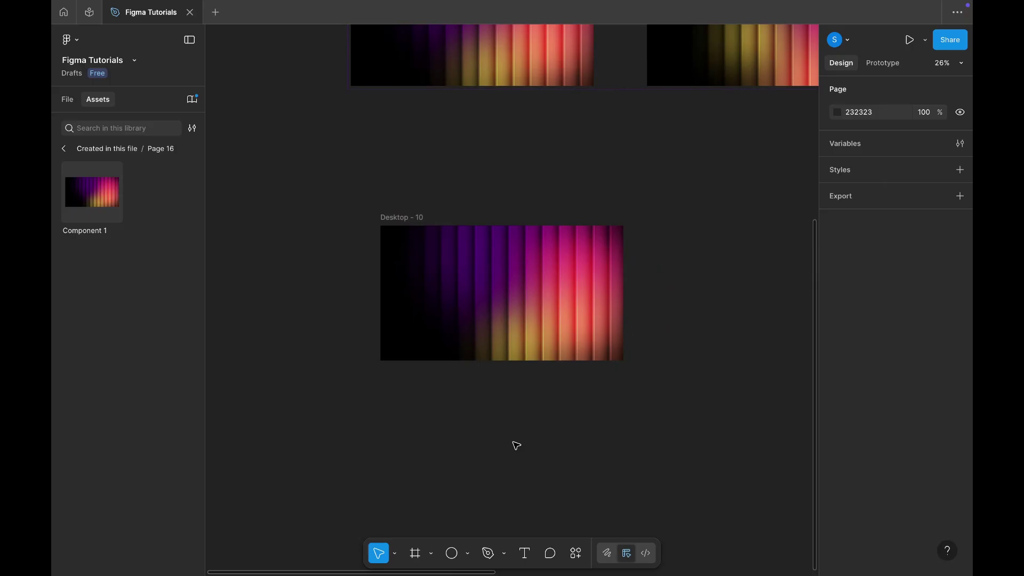
scroll(514, 445, "up", 1)
scroll(491, 421, "up", 3)
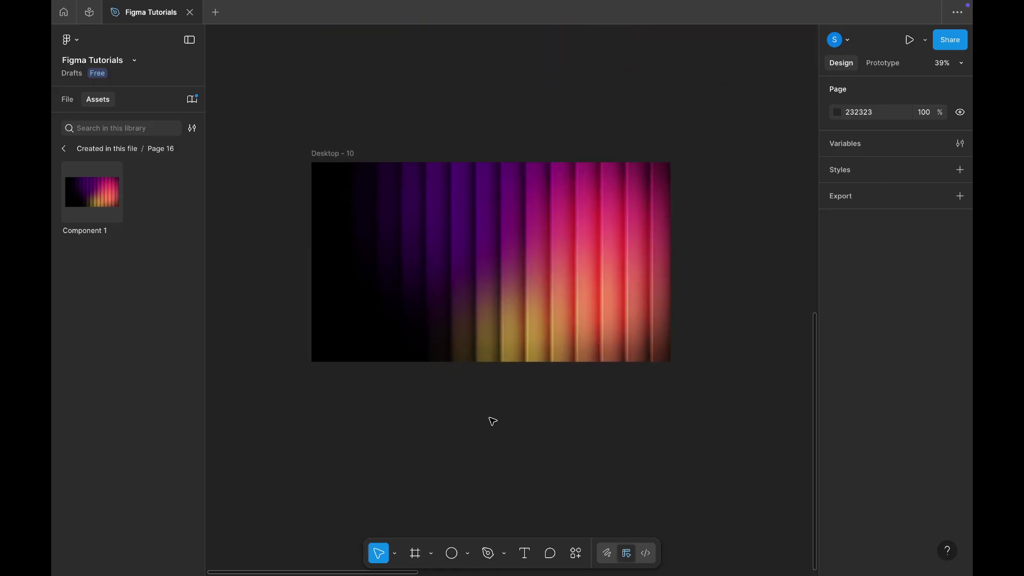
scroll(491, 421, "down", 5)
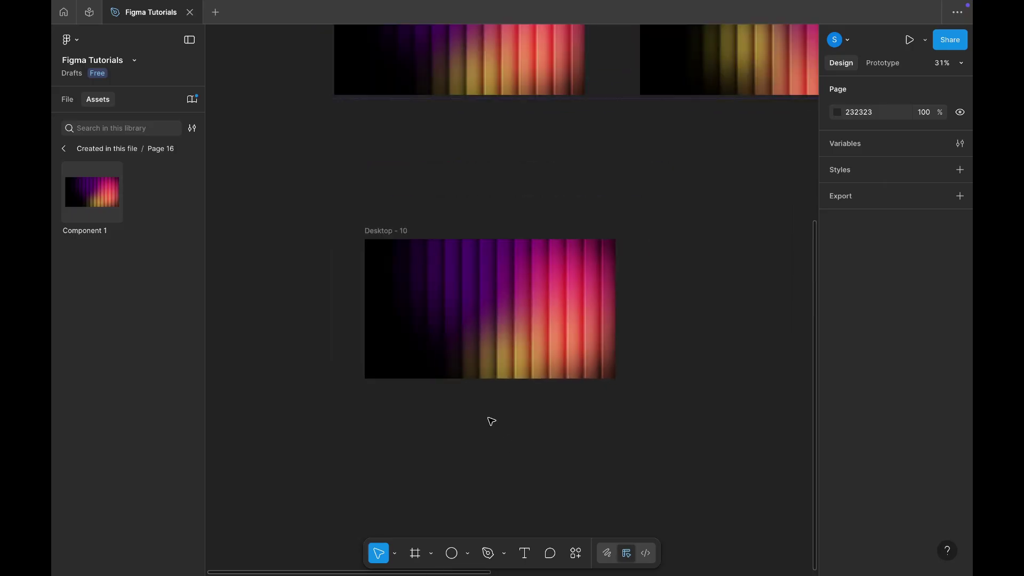
scroll(568, 227, "up", 4)
scroll(567, 228, "up", 4)
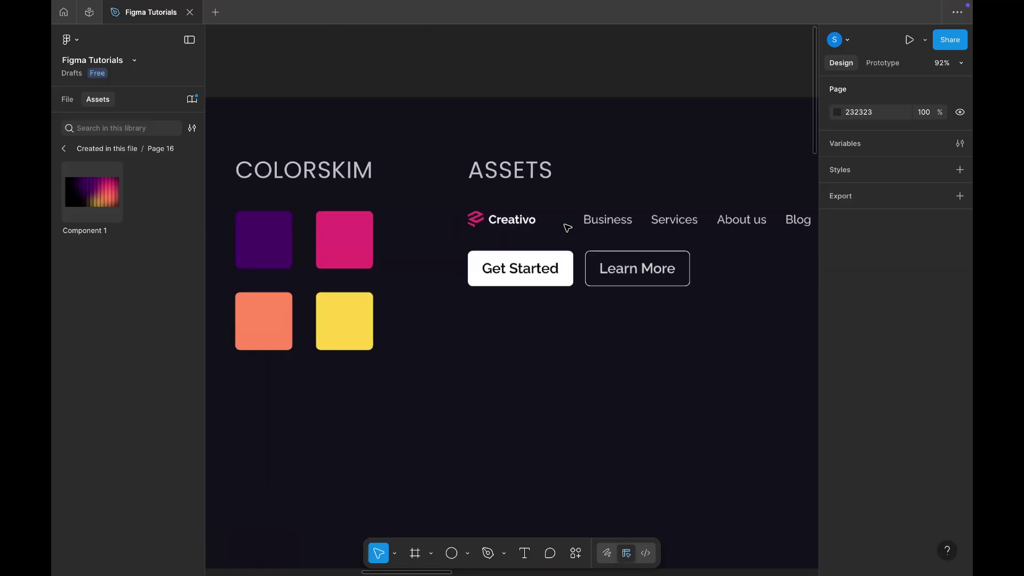
left_click(567, 227)
scroll(600, 224, "down", 2)
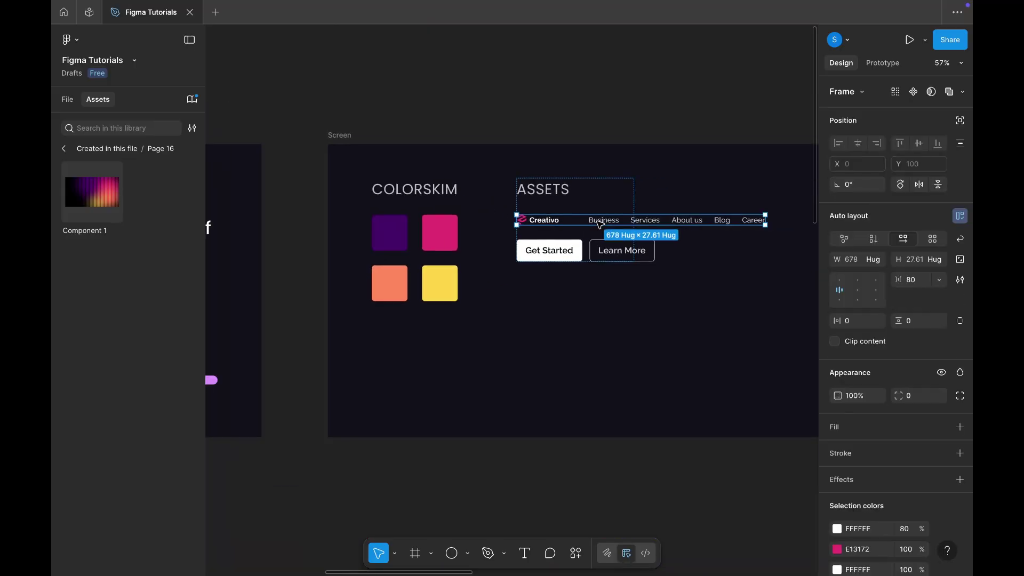
scroll(600, 224, "down", 4)
scroll(599, 223, "down", 6)
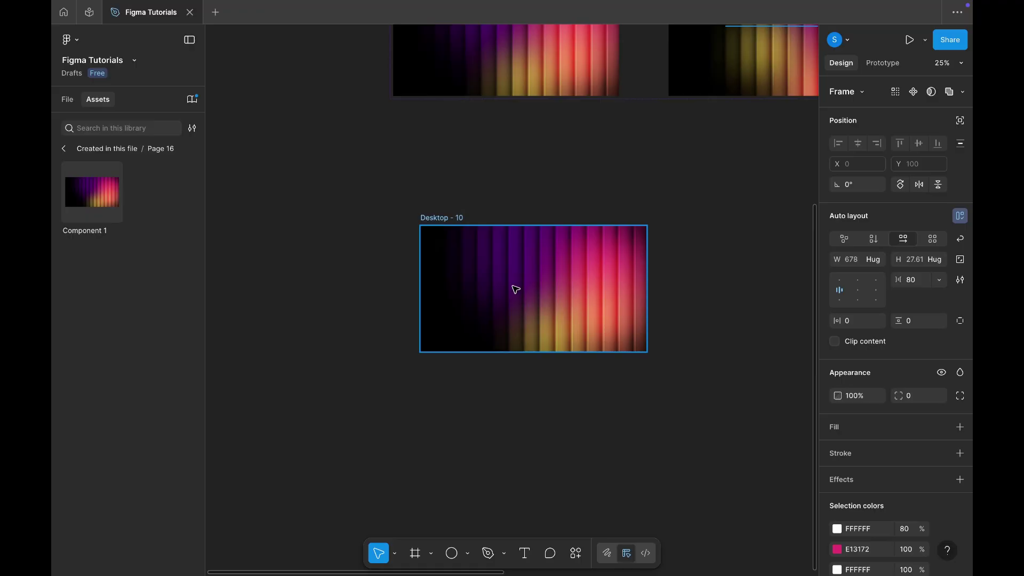
scroll(513, 309, "up", 3)
left_click(351, 153)
key("ctrl+v")
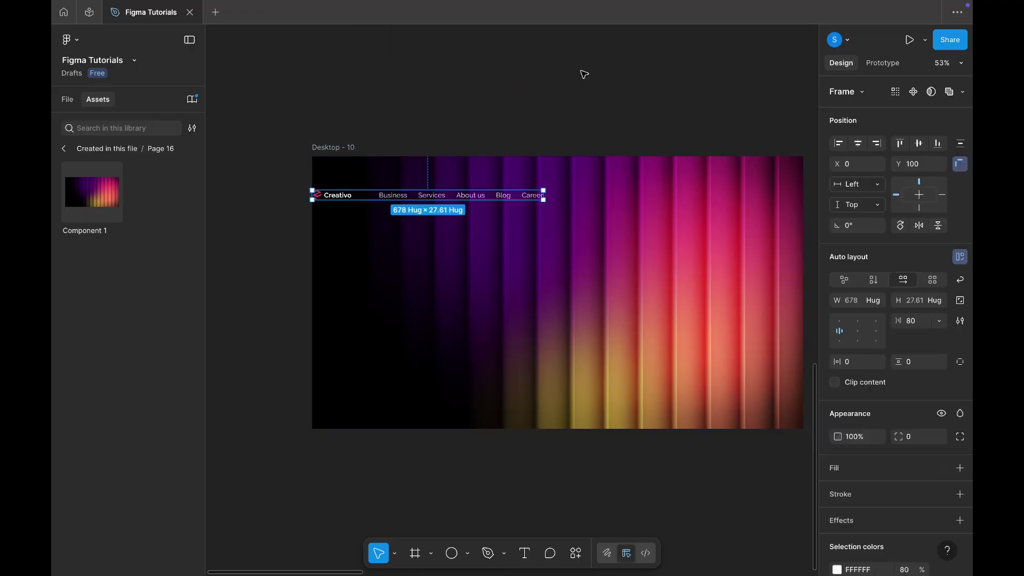
Step: Position the navigation bar at X 120, Y 81, checking distances with Alt guides
left_click_drag(349, 199, 379, 190)
key("alt")
key("alt")
key("alt")
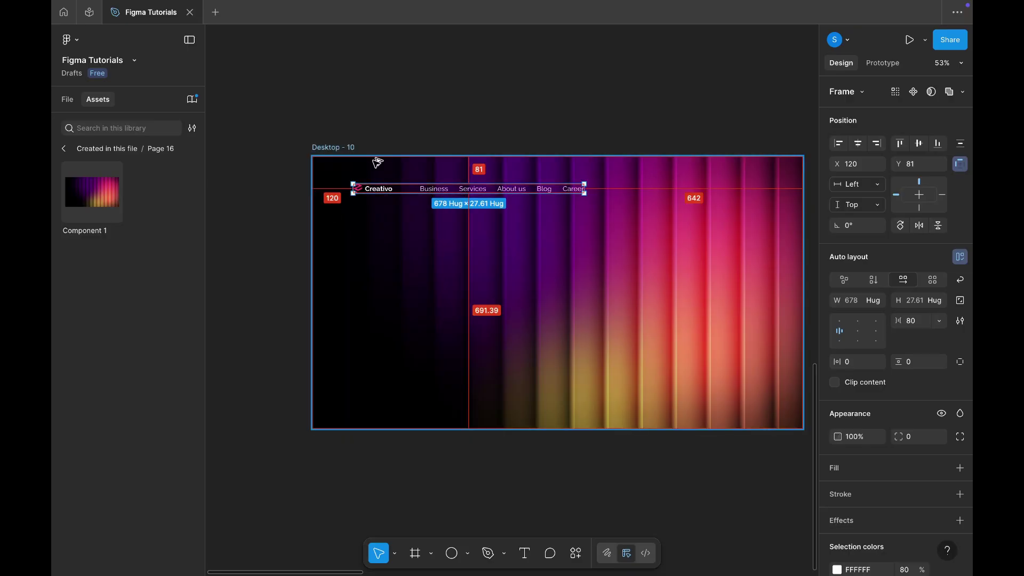
key("alt")
left_click(491, 92)
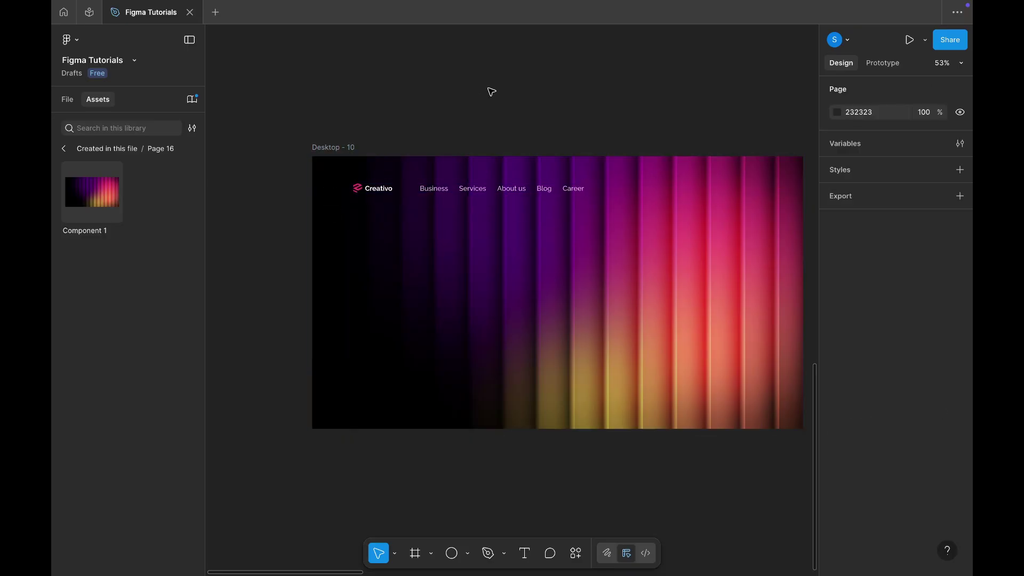
Step: Add a text layer 'Designing Experiences that Inspire' below the Creativo nav bar
scroll(378, 146, "up", 5)
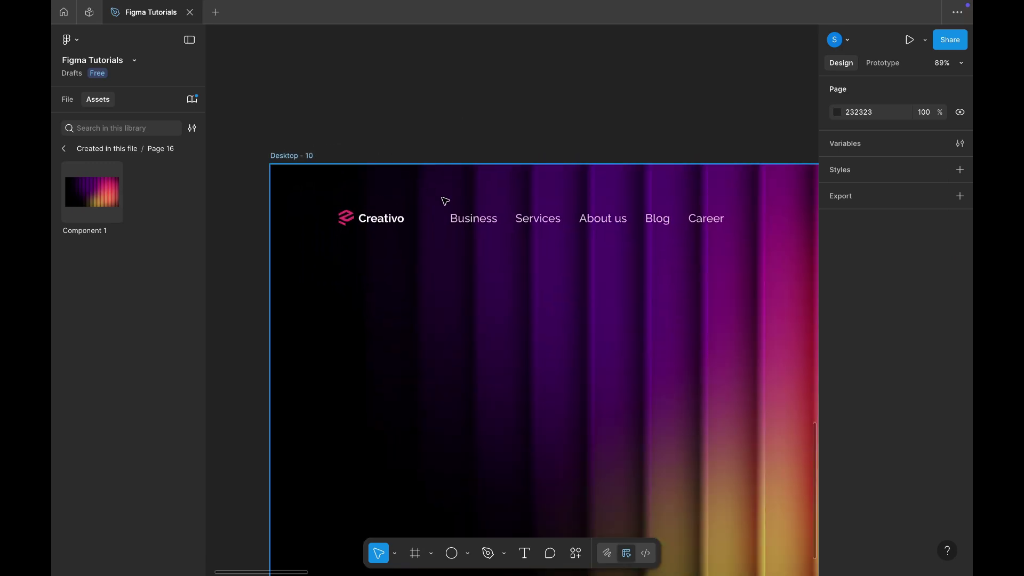
key("t")
left_click(384, 313)
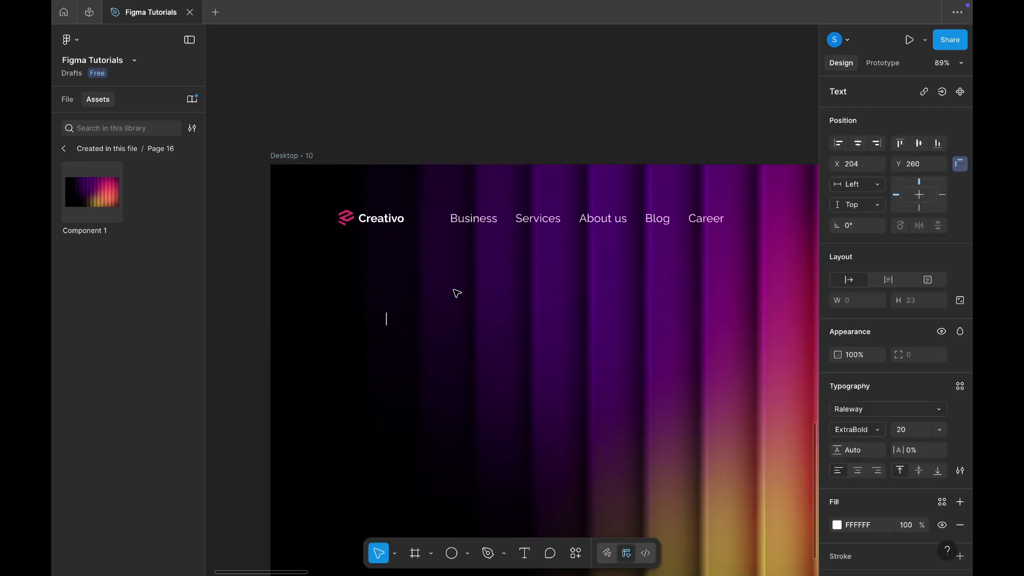
type("Designing")
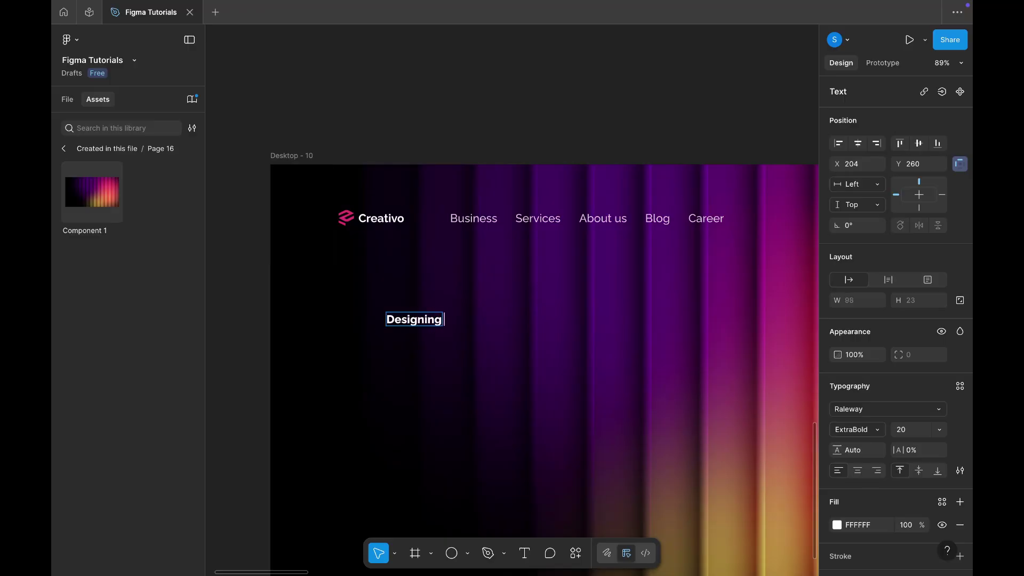
type(" Experien")
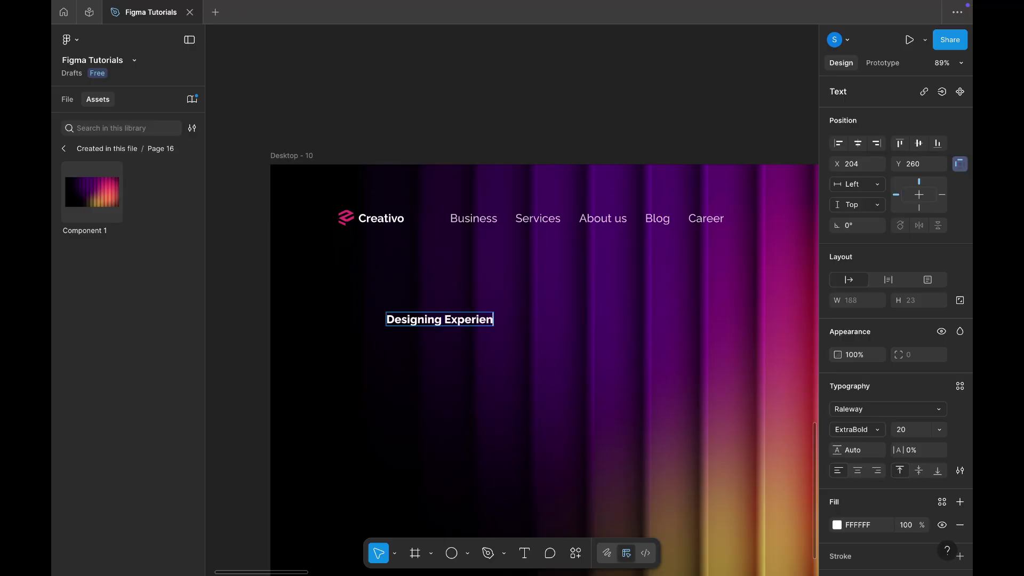
type("ces that")
key("shift")
type("t")
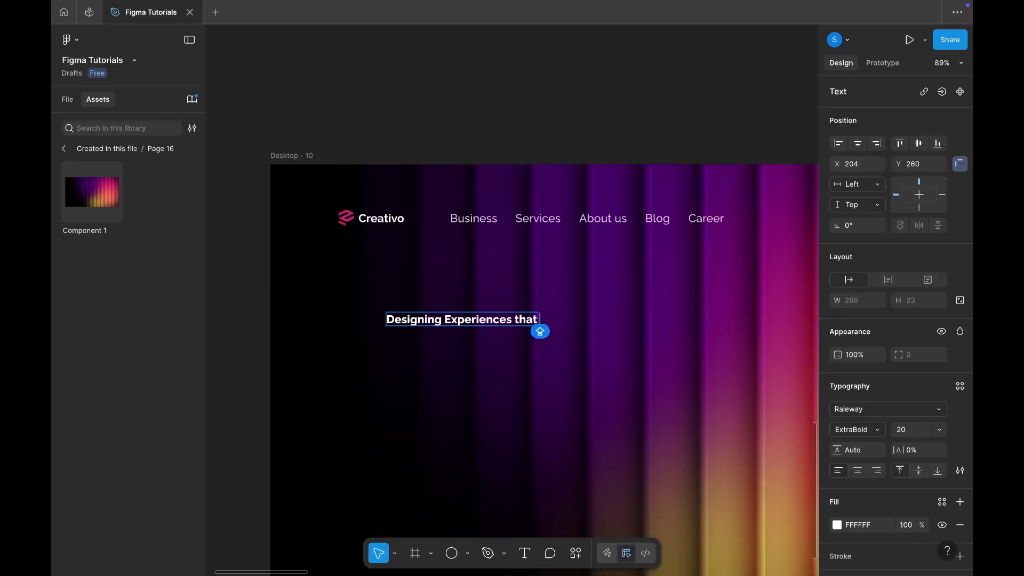
type(" Inspire")
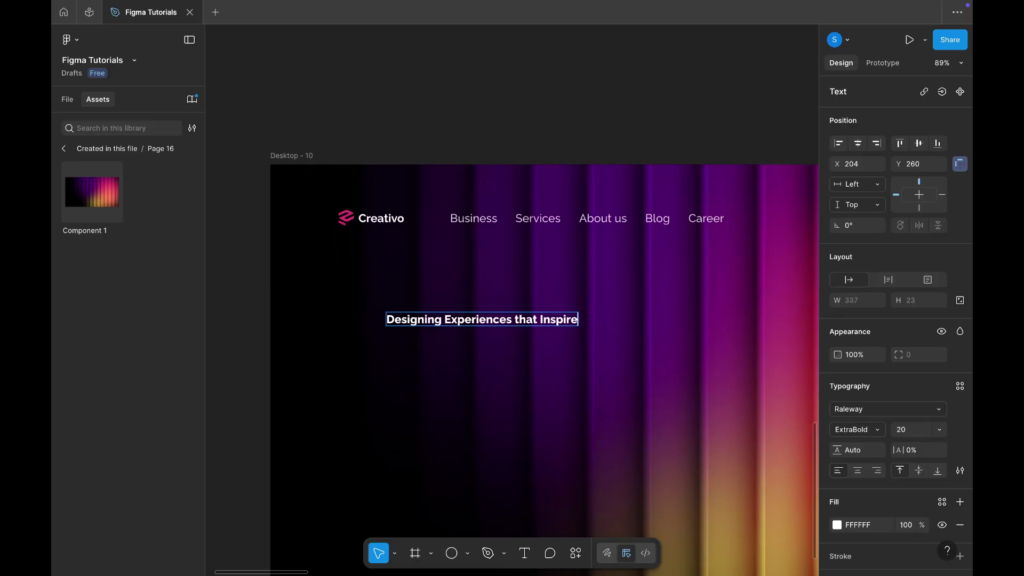
key("Escape")
Step: Set the headline font to Poppins Medium at size 72
left_click(854, 410)
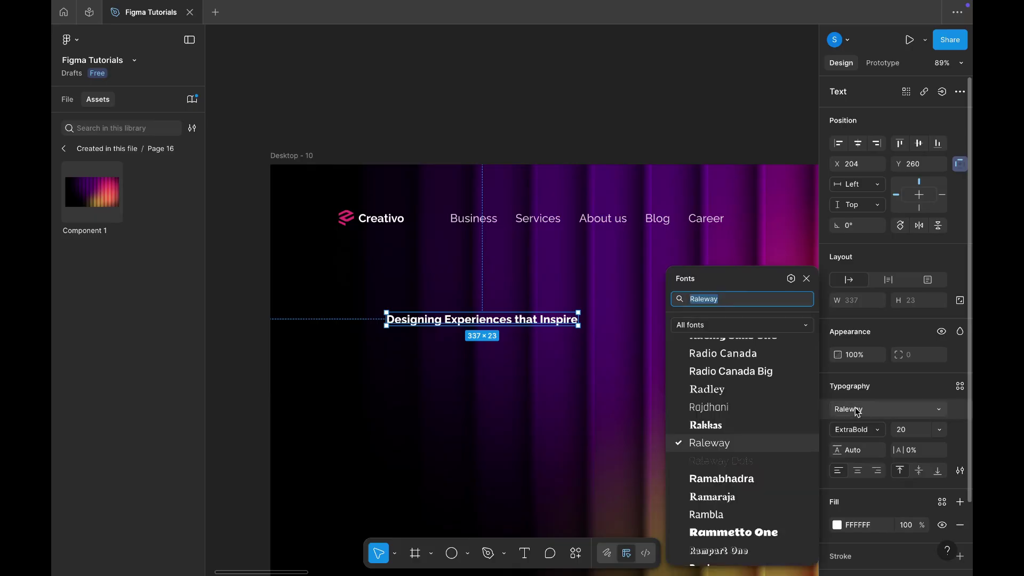
key("shift")
type("Popp")
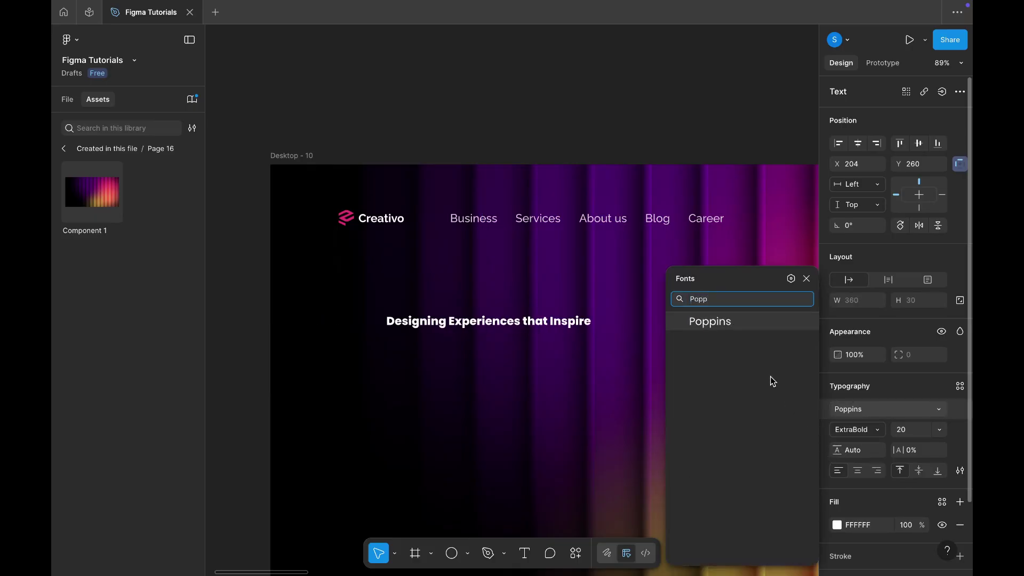
left_click(749, 324)
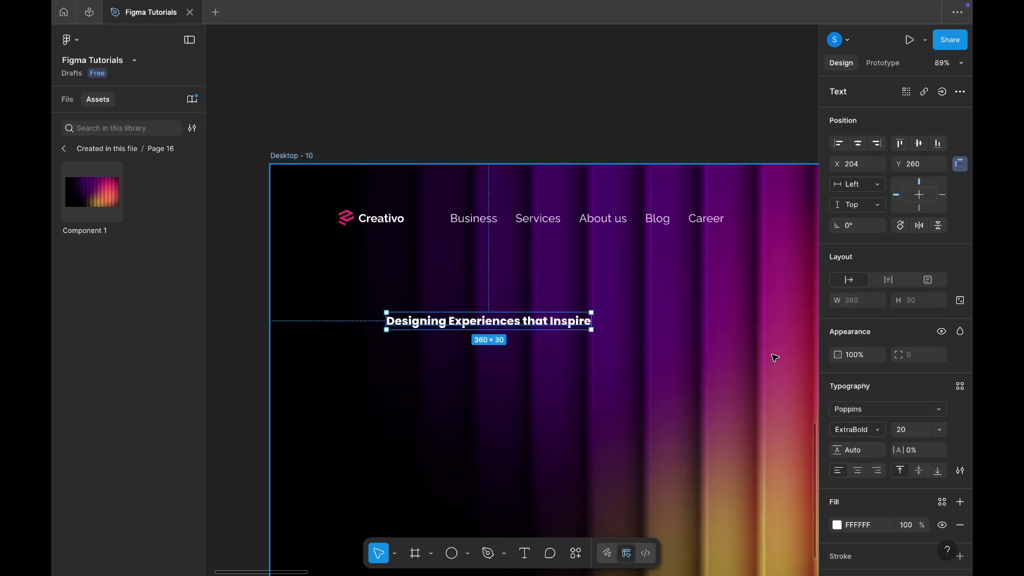
left_click(902, 433)
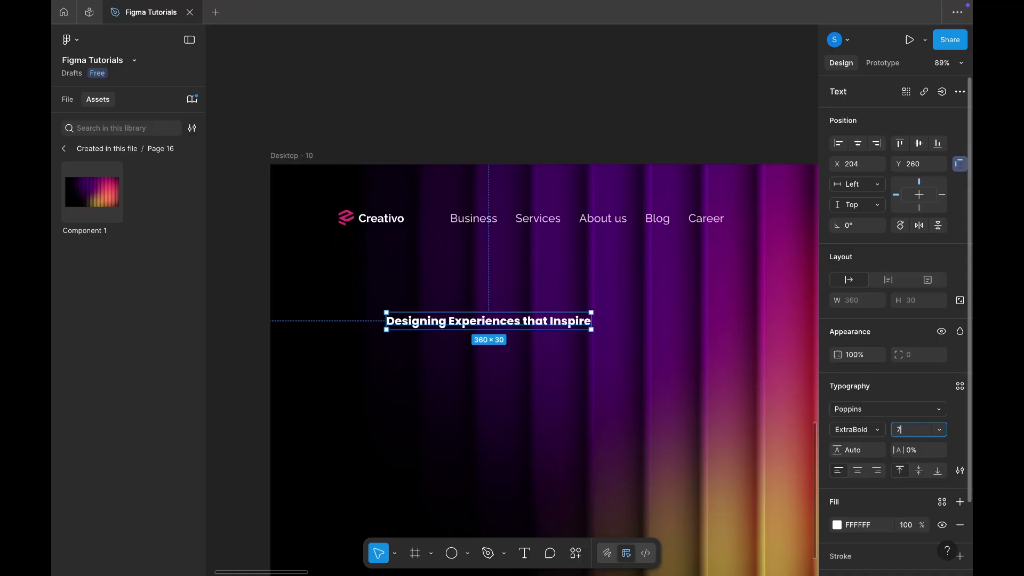
key("Return")
left_click(867, 430)
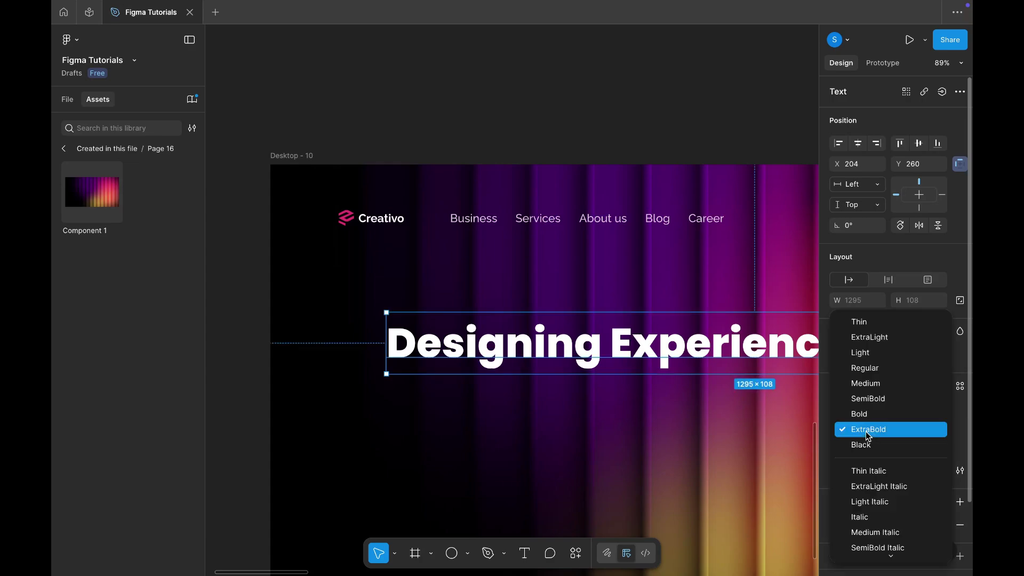
left_click(867, 388)
scroll(650, 322, "down", 5)
Step: Wrap the headline and nav bar in a vertical auto layout with an 80 gap
left_click_drag(666, 340, 645, 342)
left_click(613, 257, "shift")
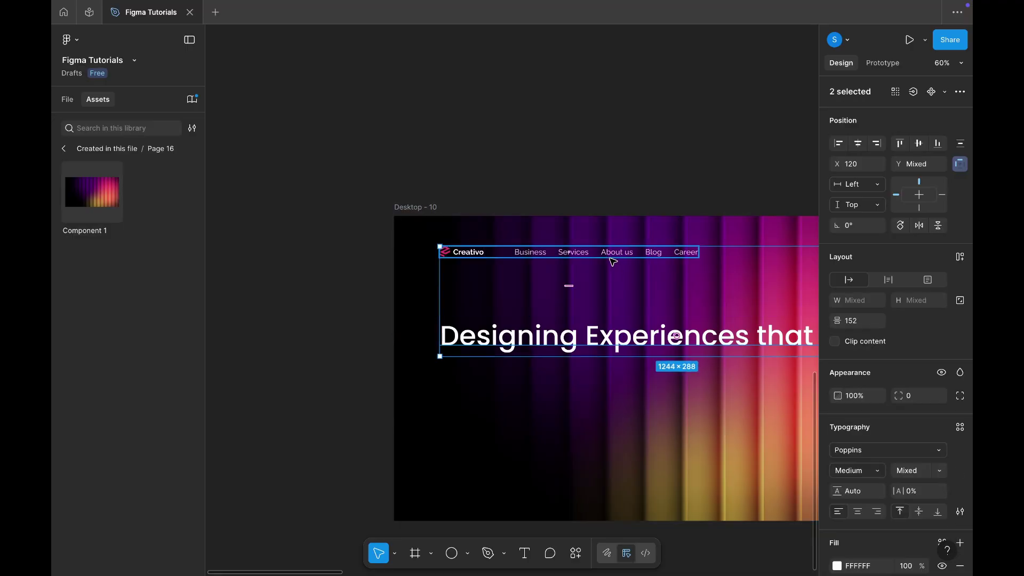
left_click(867, 323)
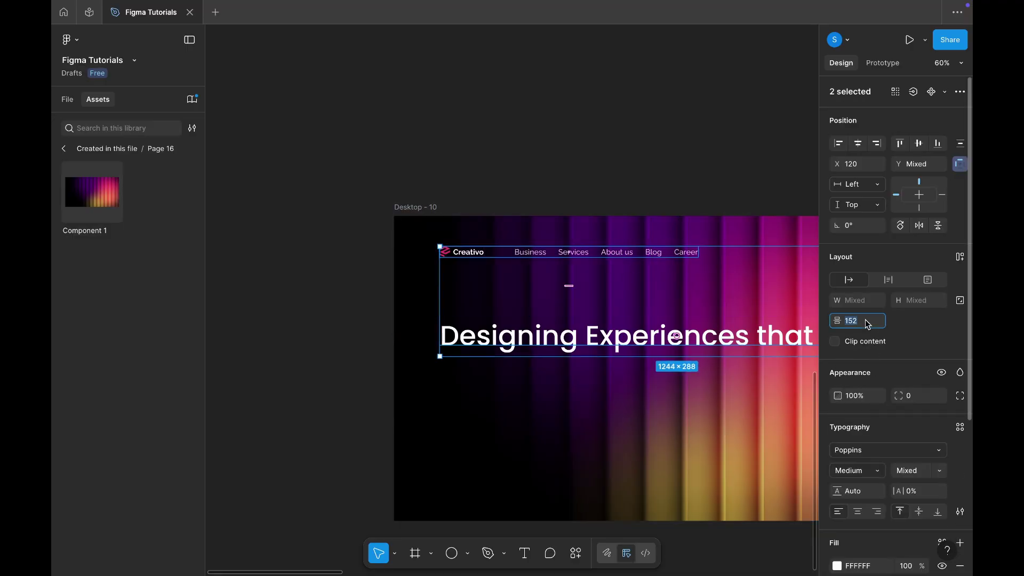
type("80")
key("Return")
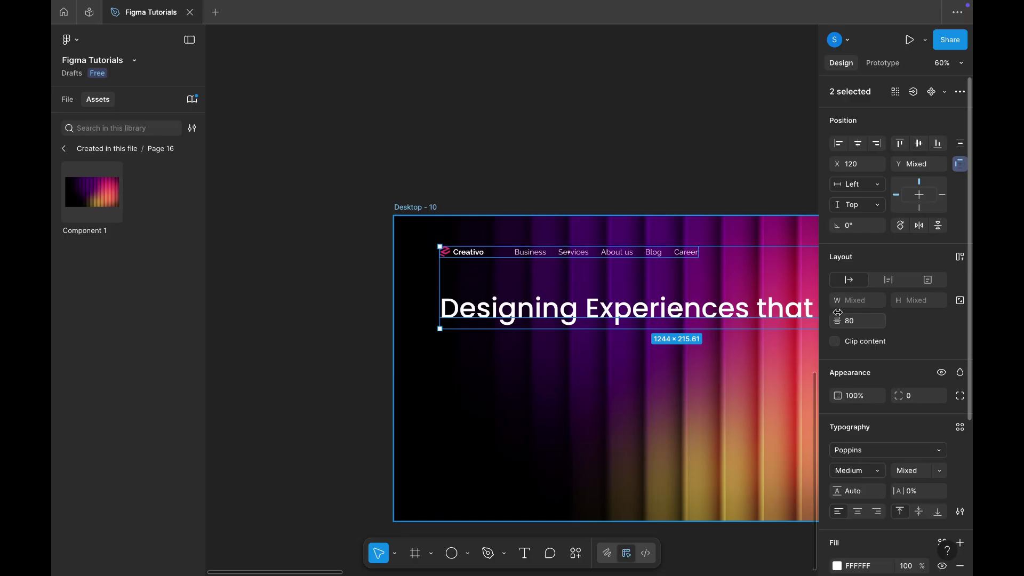
key("shift+a")
scroll(758, 325, "up", 2)
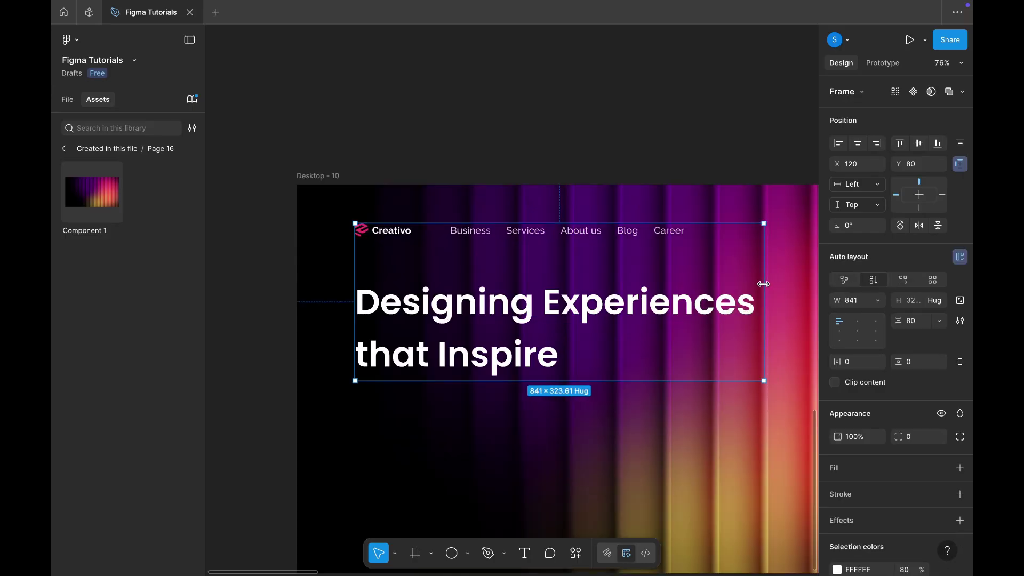
Step: Set the word Inspire in Playfair Display SemiBold Italic
double_click(466, 359)
scroll(466, 363, "up", 5)
double_click(452, 356)
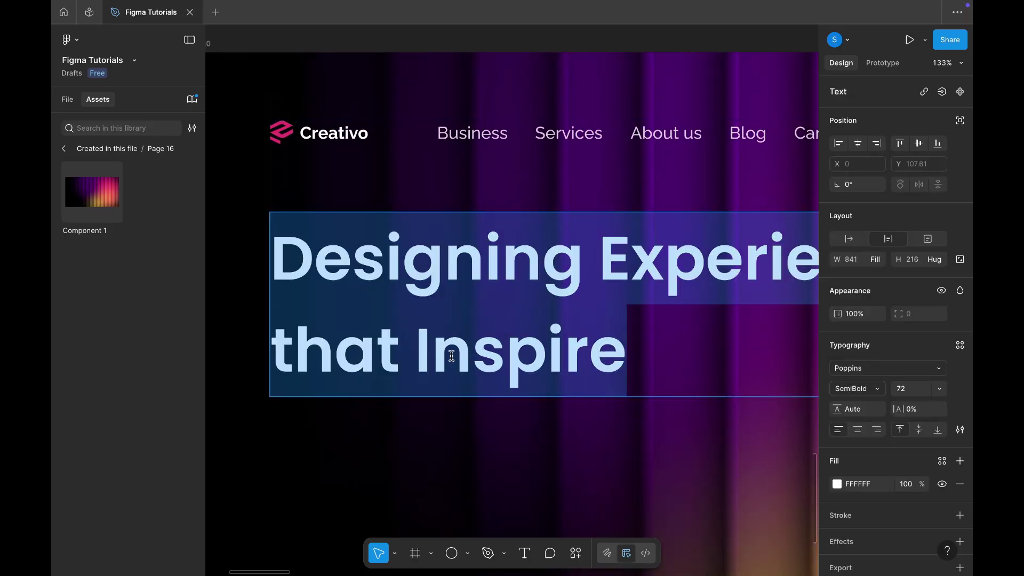
left_click_drag(414, 341, 630, 352)
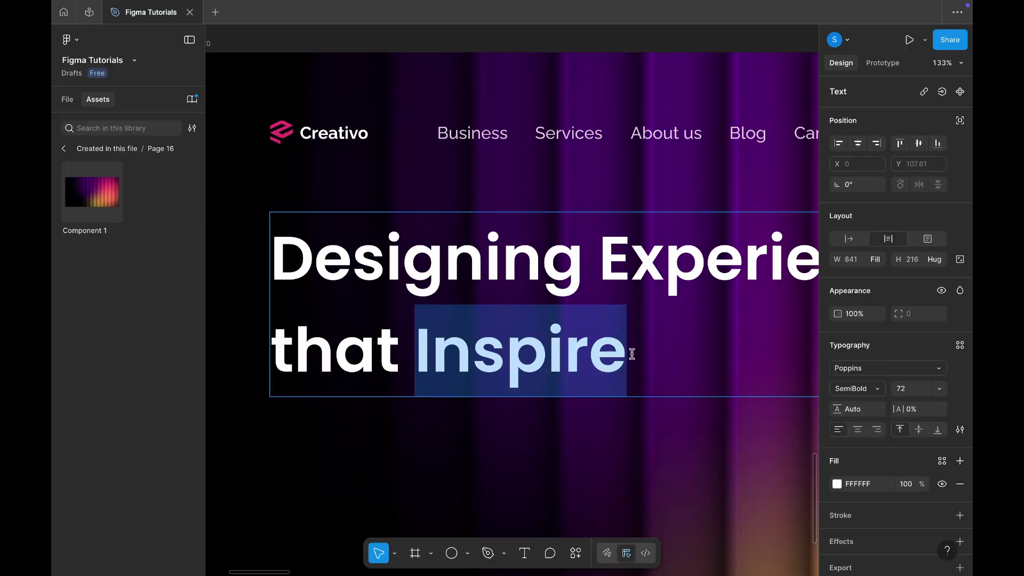
left_click(860, 369)
type("play")
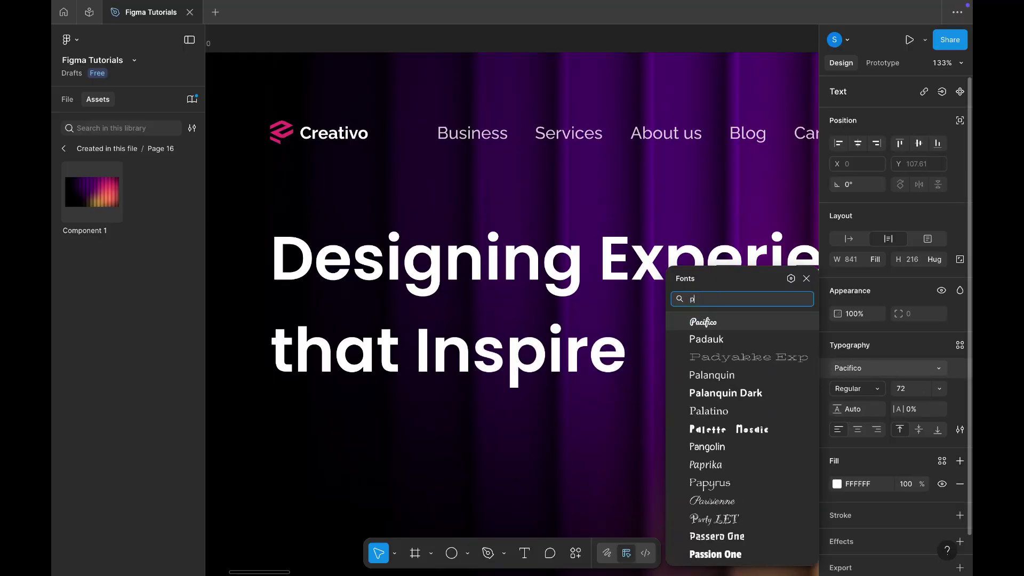
left_click(768, 375)
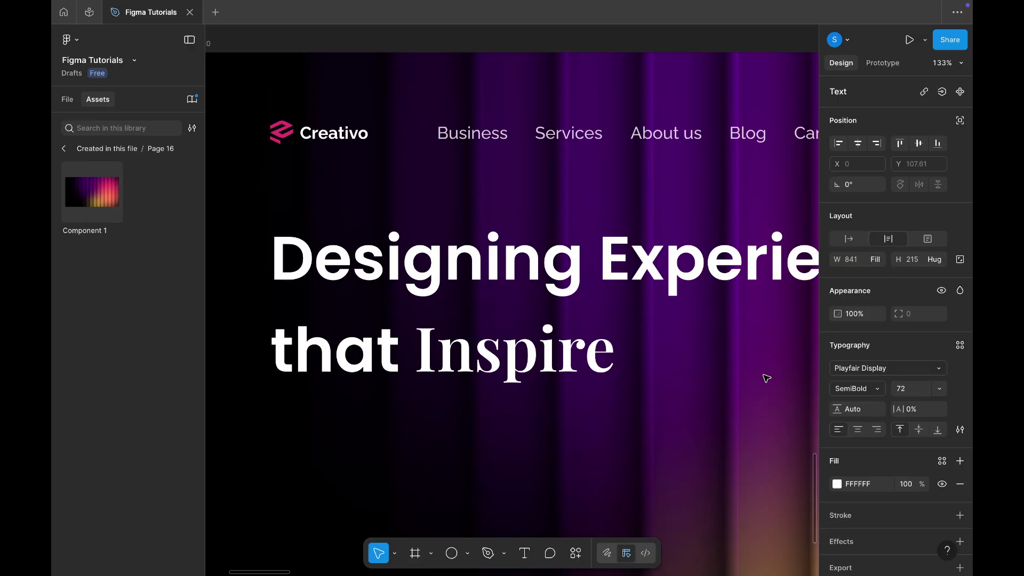
left_click(871, 392)
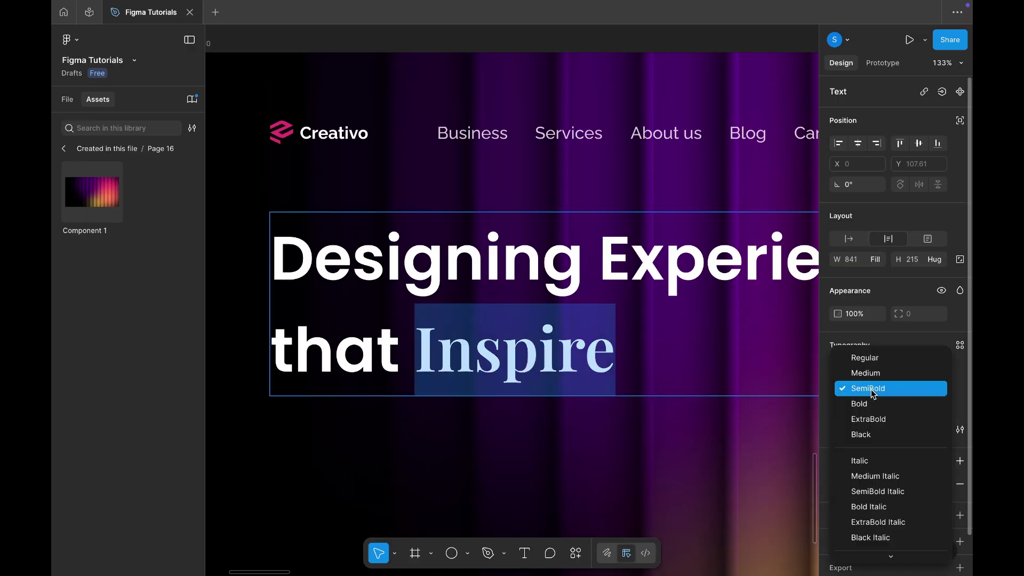
left_click(877, 491)
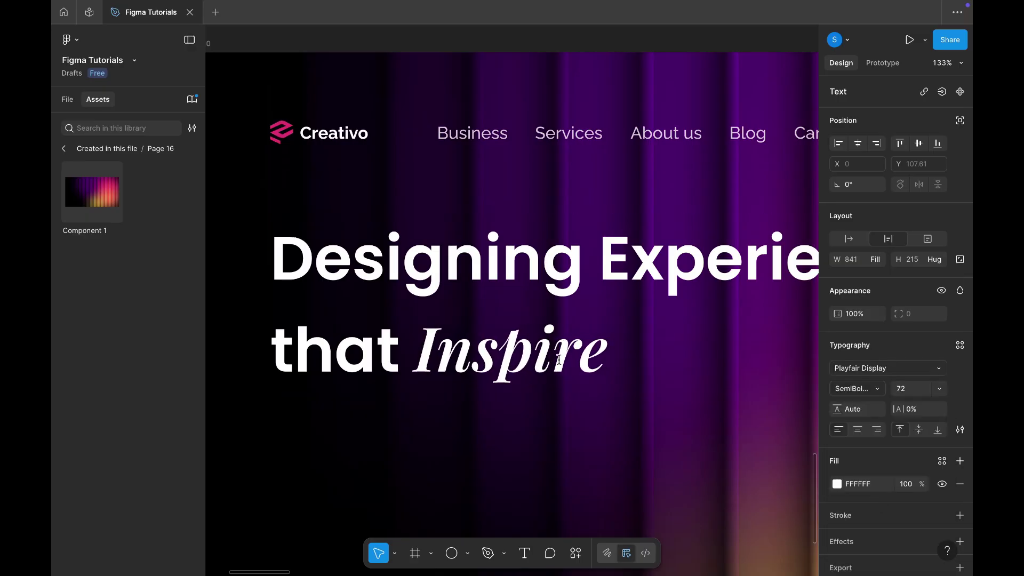
Step: Colour the word Inspire cyan 44FFEC
left_click_drag(415, 342, 611, 340)
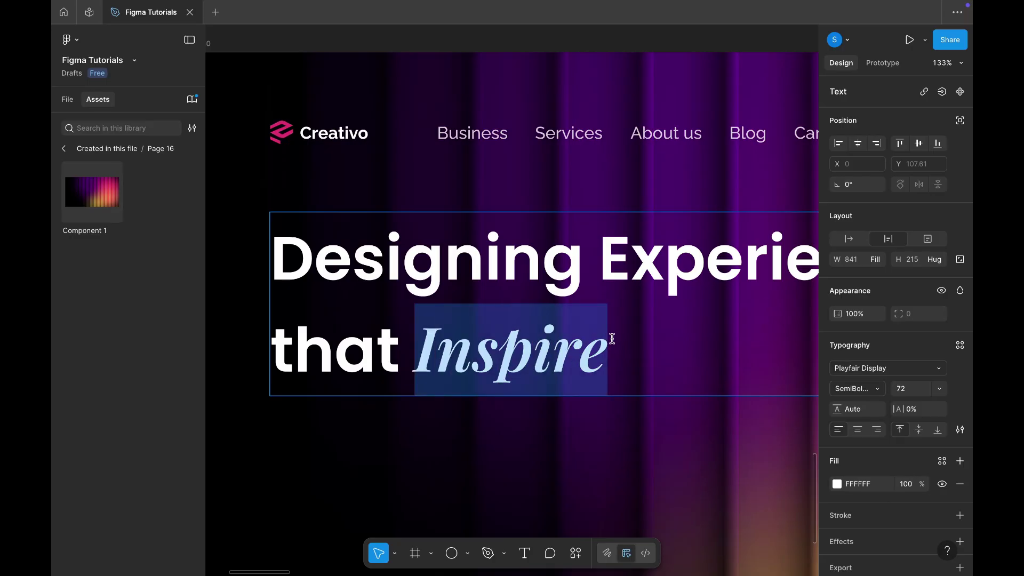
left_click(836, 483)
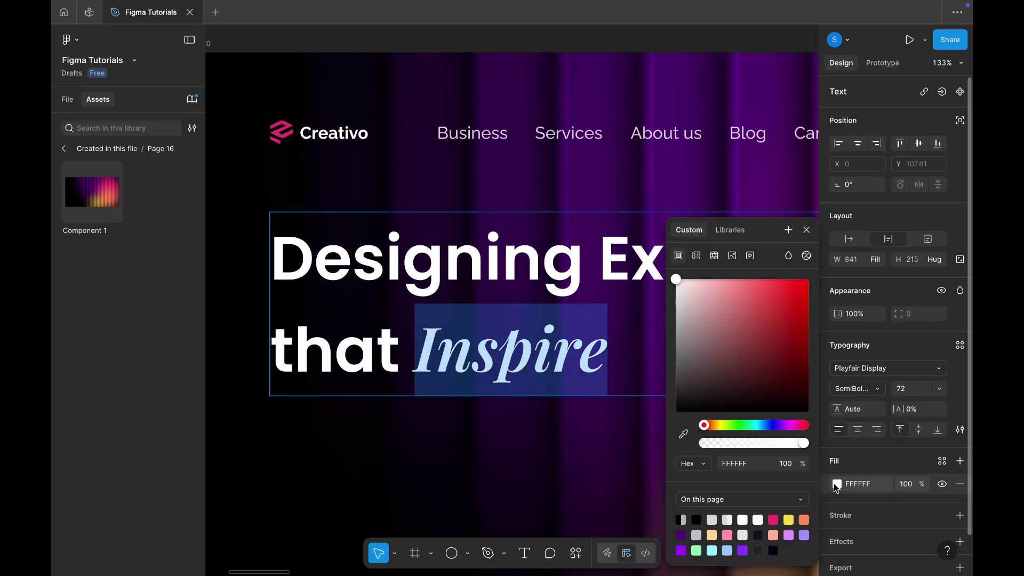
left_click(758, 425)
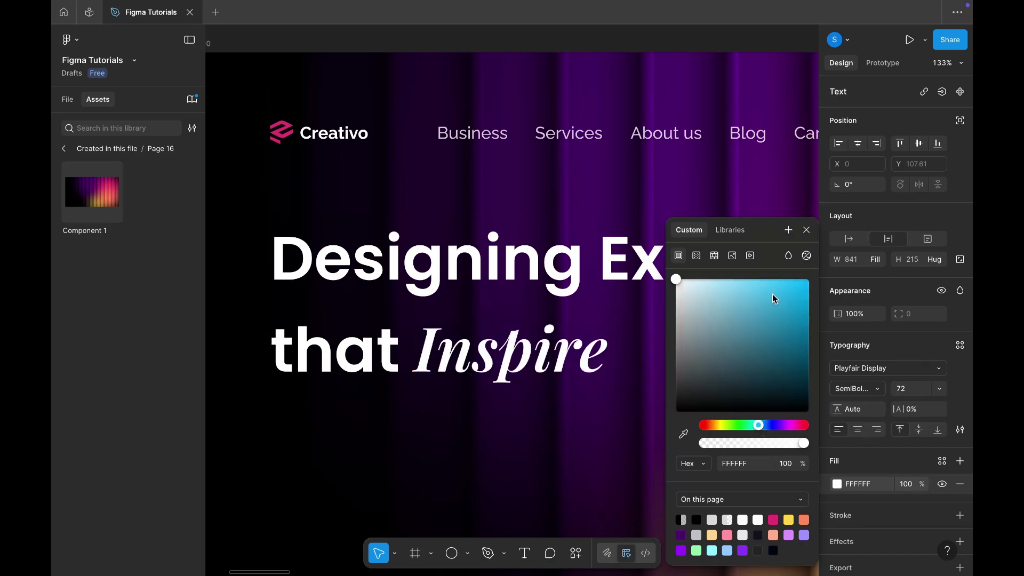
left_click_drag(771, 283, 777, 275)
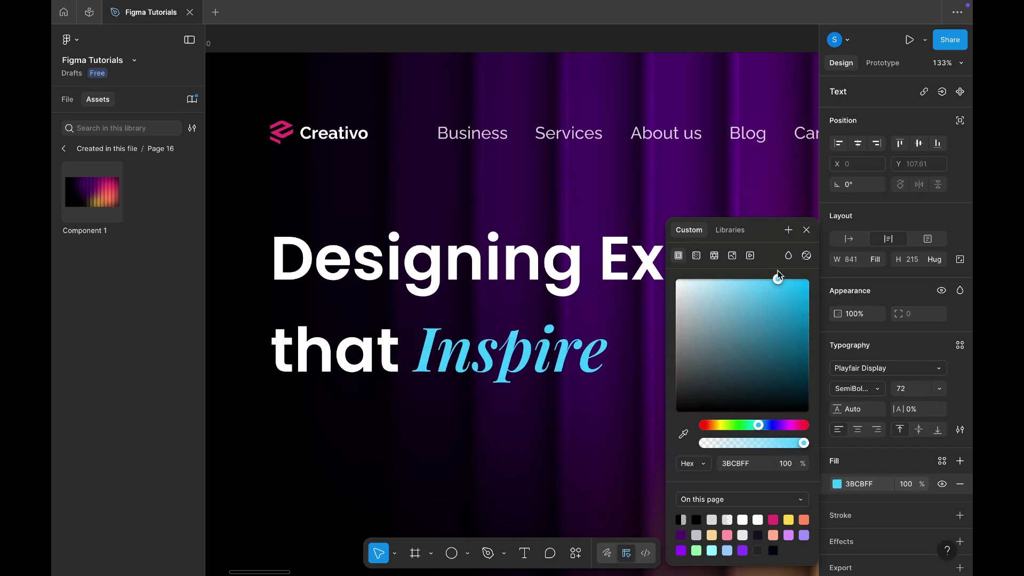
left_click(756, 423)
left_click_drag(756, 425, 752, 425)
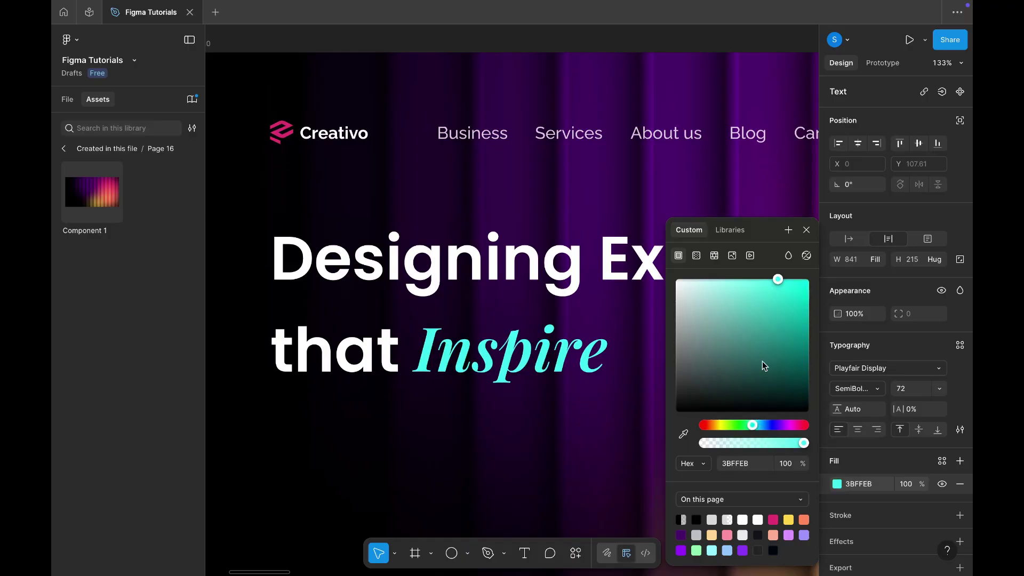
left_click(773, 278)
Step: Paste the Get Started and Learn More buttons into the banner's headline group
scroll(645, 250, "down", 5)
left_click(412, 248)
scroll(412, 248, "down", 1)
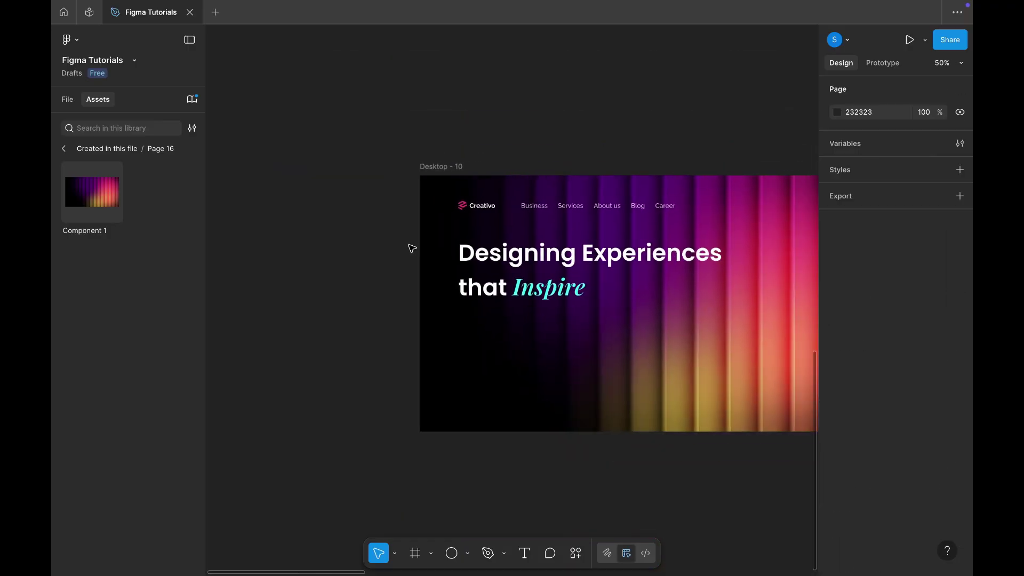
scroll(412, 247, "right", 2)
scroll(413, 251, "up", 2)
scroll(457, 260, "down", 5)
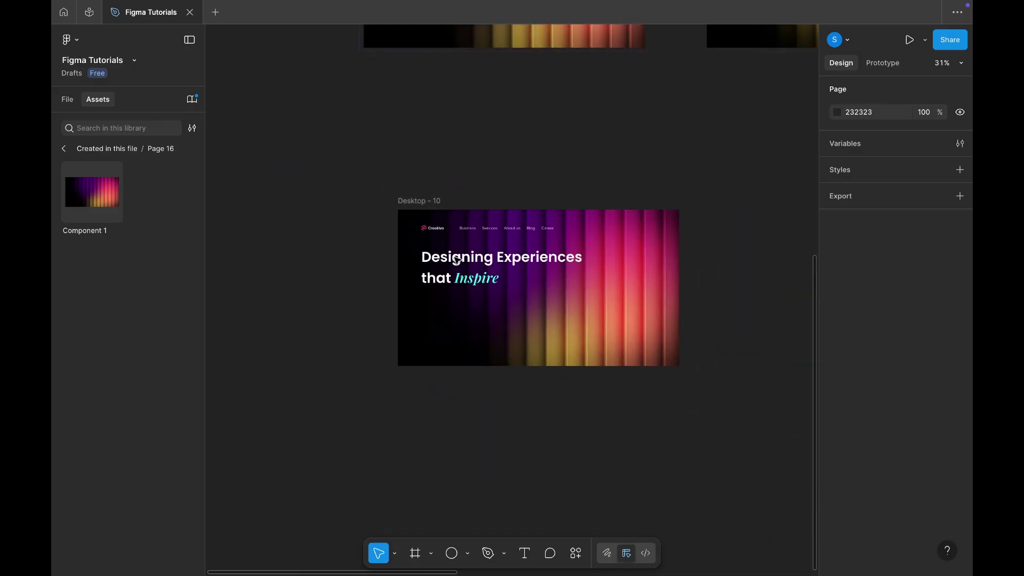
scroll(456, 260, "up", 10)
scroll(457, 260, "up", 3)
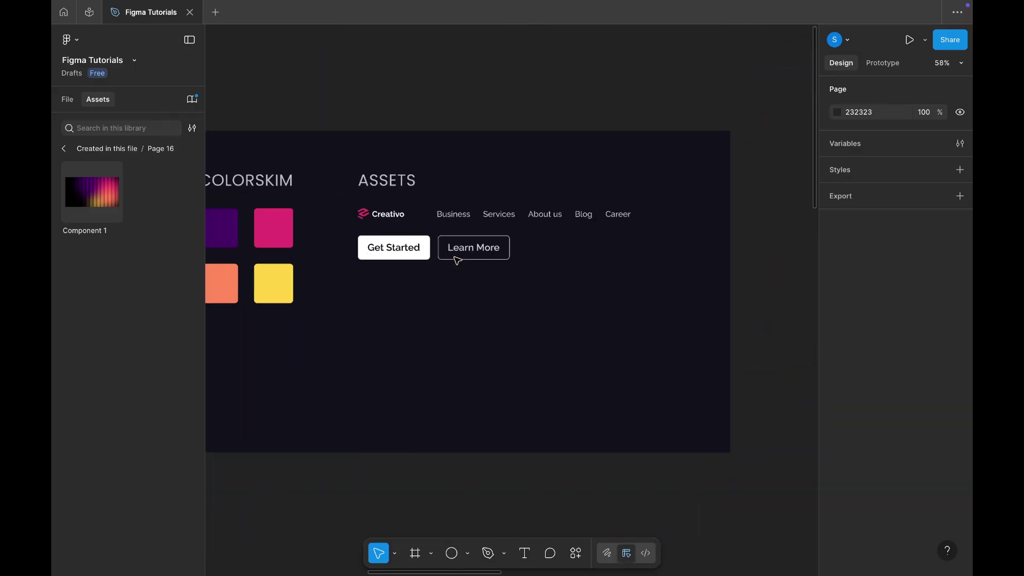
scroll(448, 255, "up", 1)
left_click(435, 250)
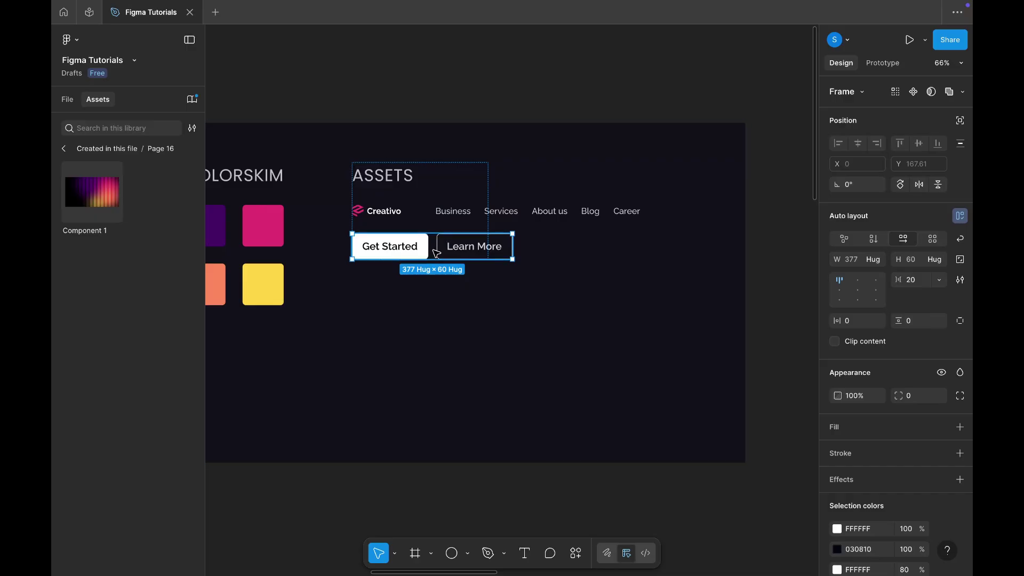
scroll(434, 251, "down", 3)
scroll(434, 251, "down", 5)
scroll(416, 246, "up", 2)
left_click(411, 243)
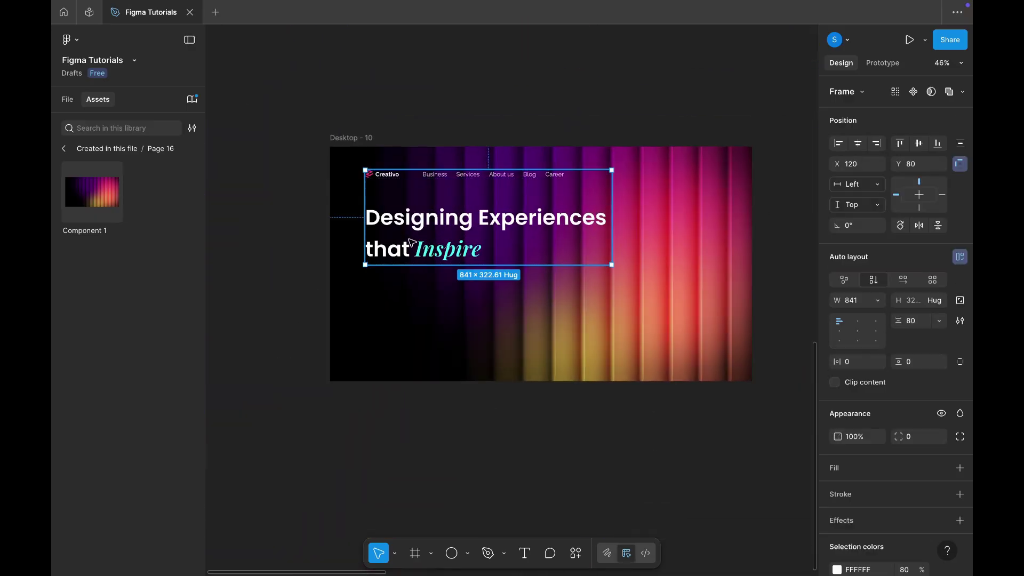
key("ctrl+v")
Step: Set the auto-layout gap between the headline and the buttons to 40
scroll(373, 247, "up", 5)
left_click(584, 221)
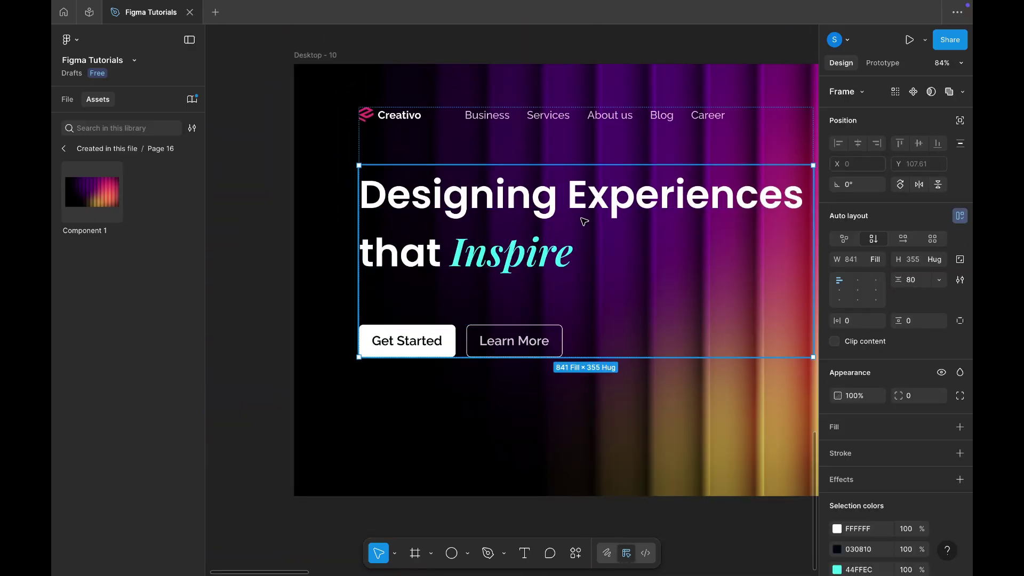
left_click(914, 283)
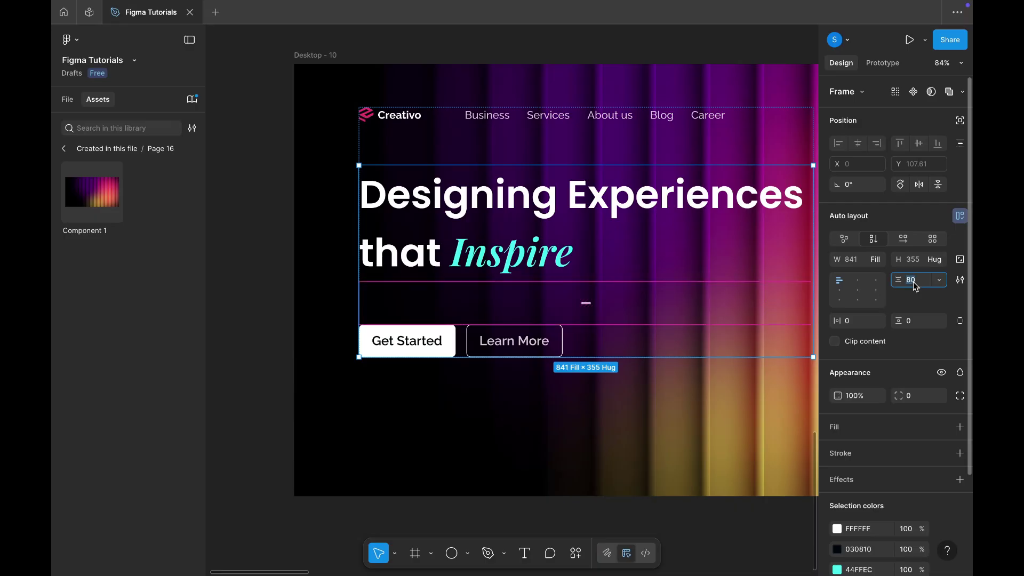
type("40")
key("Return")
scroll(589, 284, "down", 5)
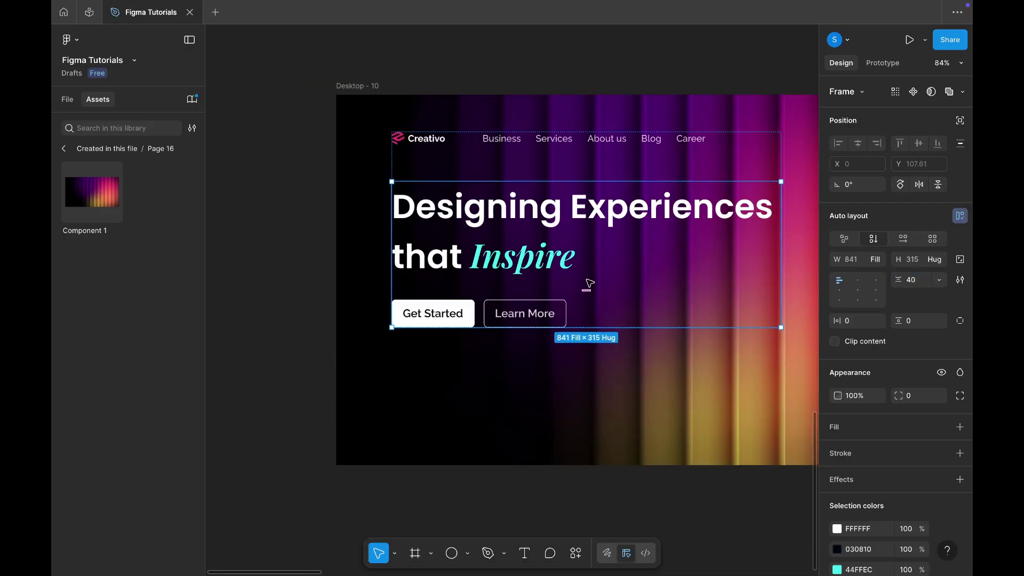
scroll(589, 283, "right", 2)
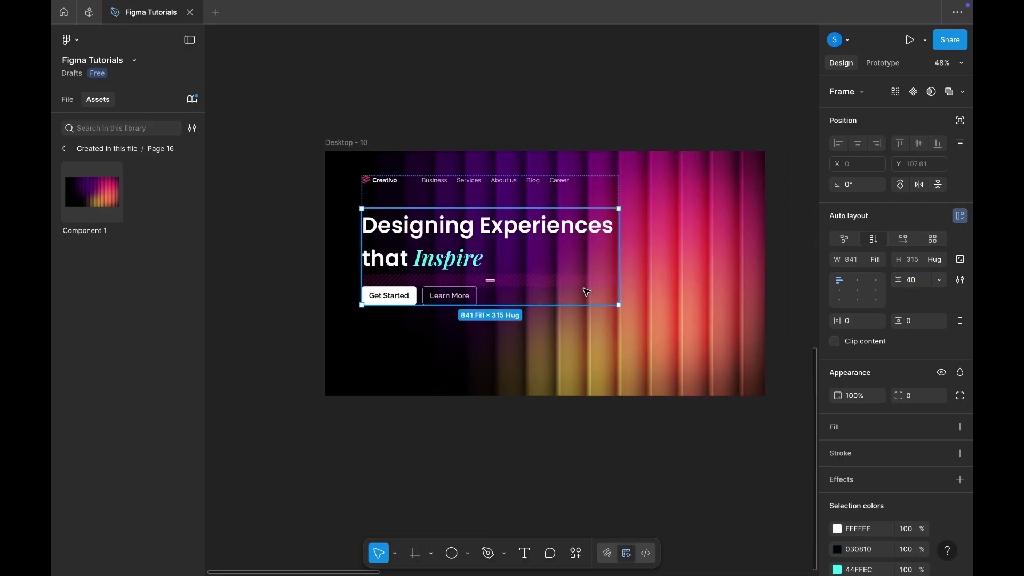
left_click(577, 446)
scroll(577, 445, "right", 2)
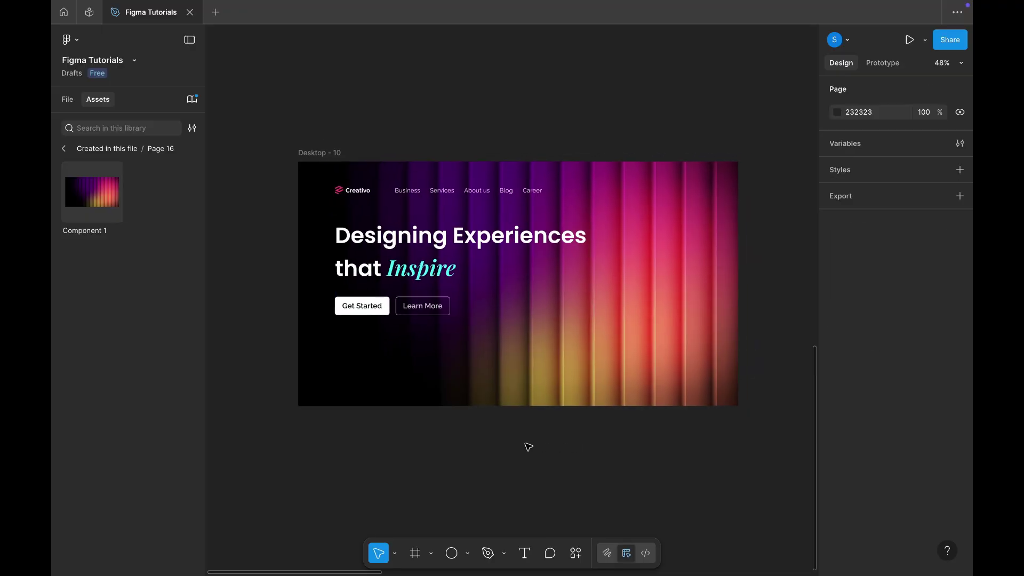
Step: Select the Desktop - 10 hero banner frame for previewing
scroll(527, 447, "up", 3)
scroll(528, 447, "down", 1)
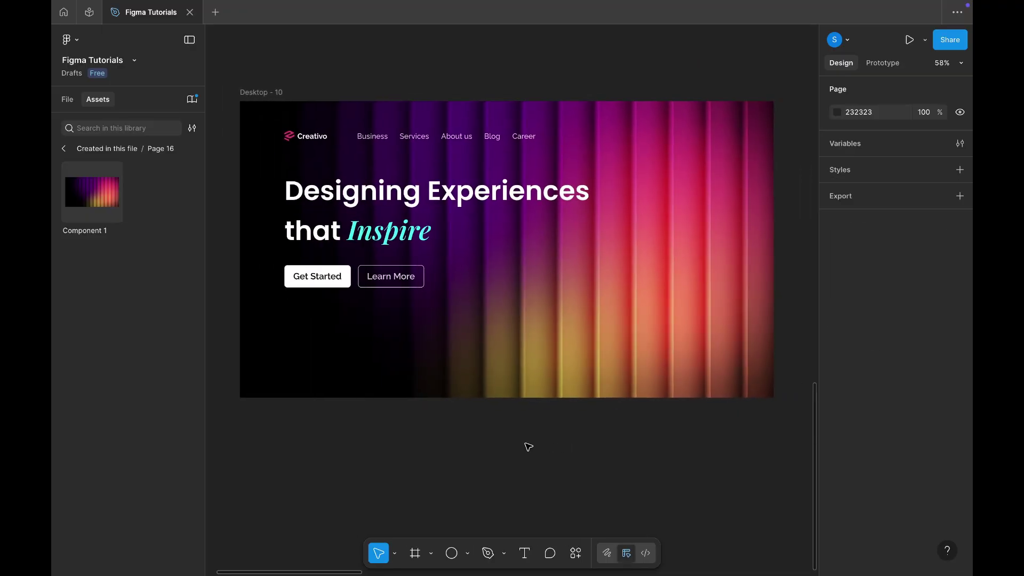
scroll(528, 447, "right", 1)
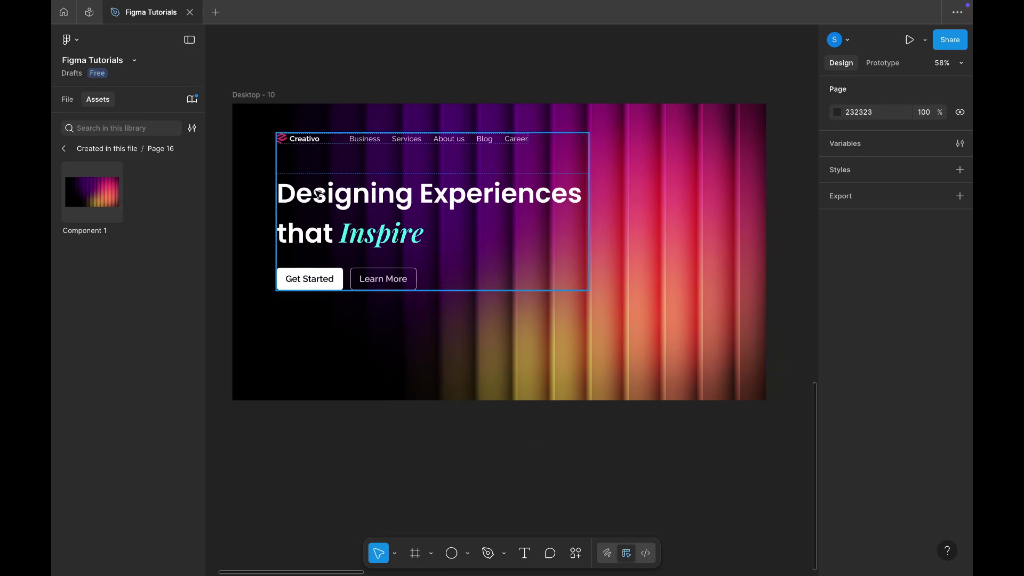
left_click(256, 95)
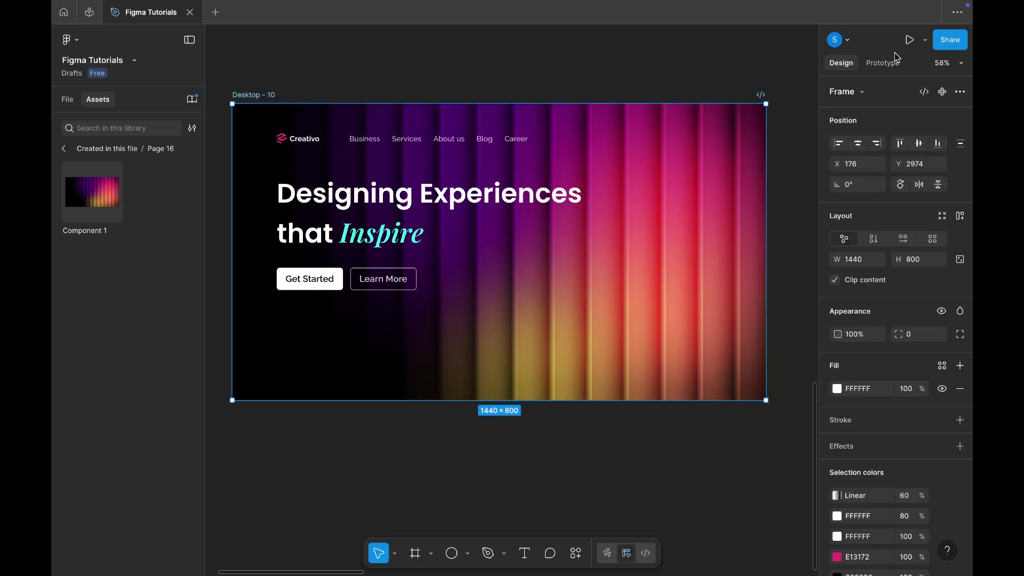